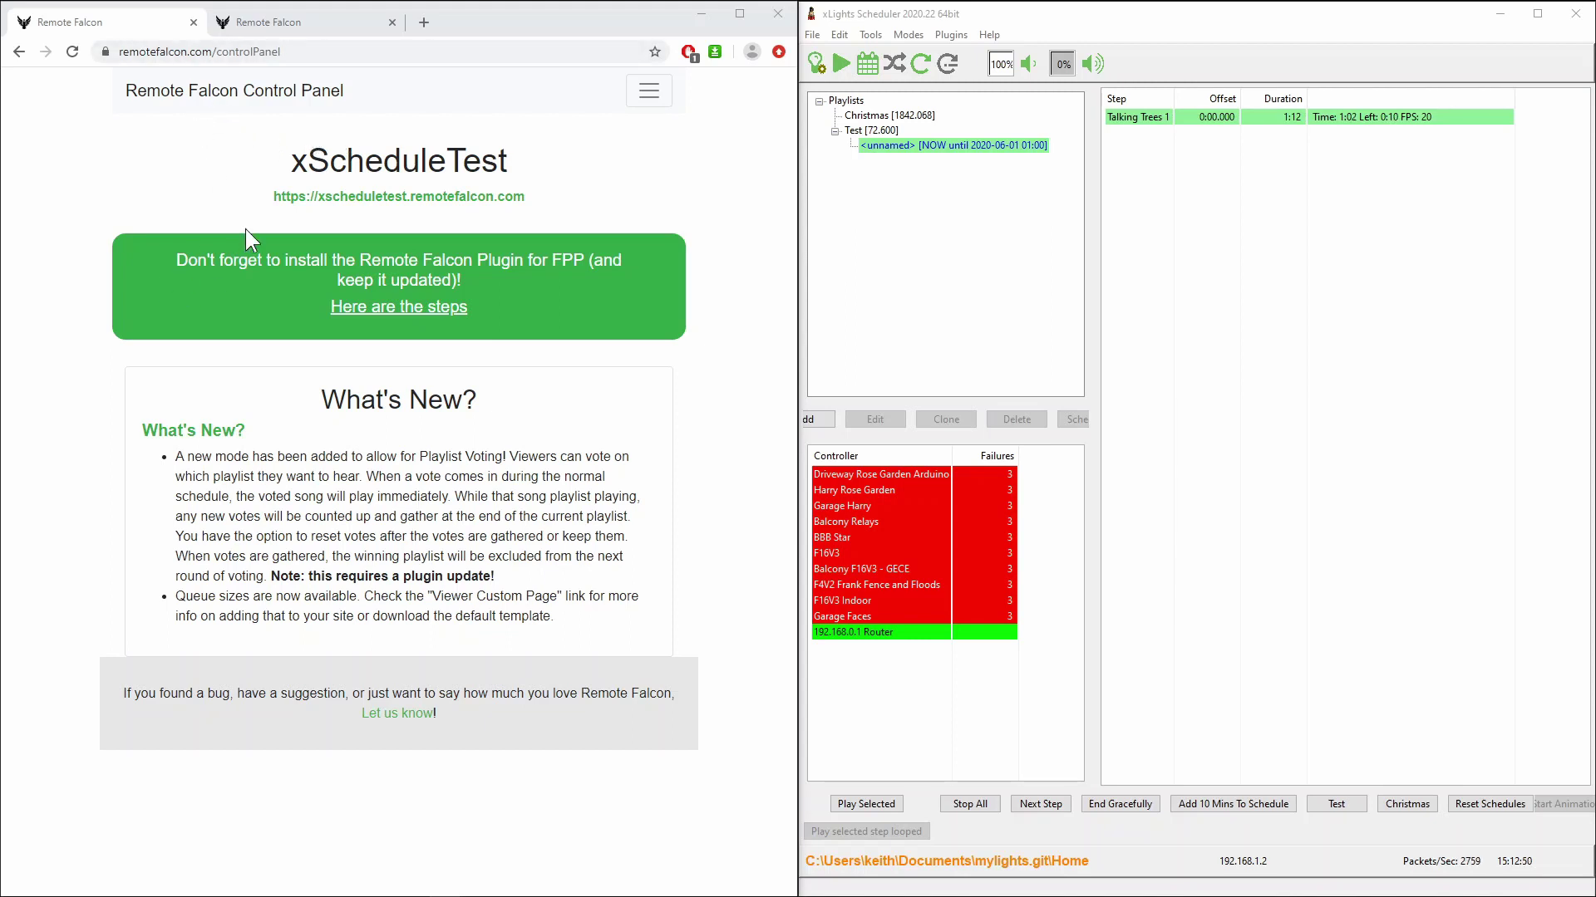
- Look over the public viewer page, then open the Viewer Settings in the Remote Falcon control panel
left_click(274, 19)
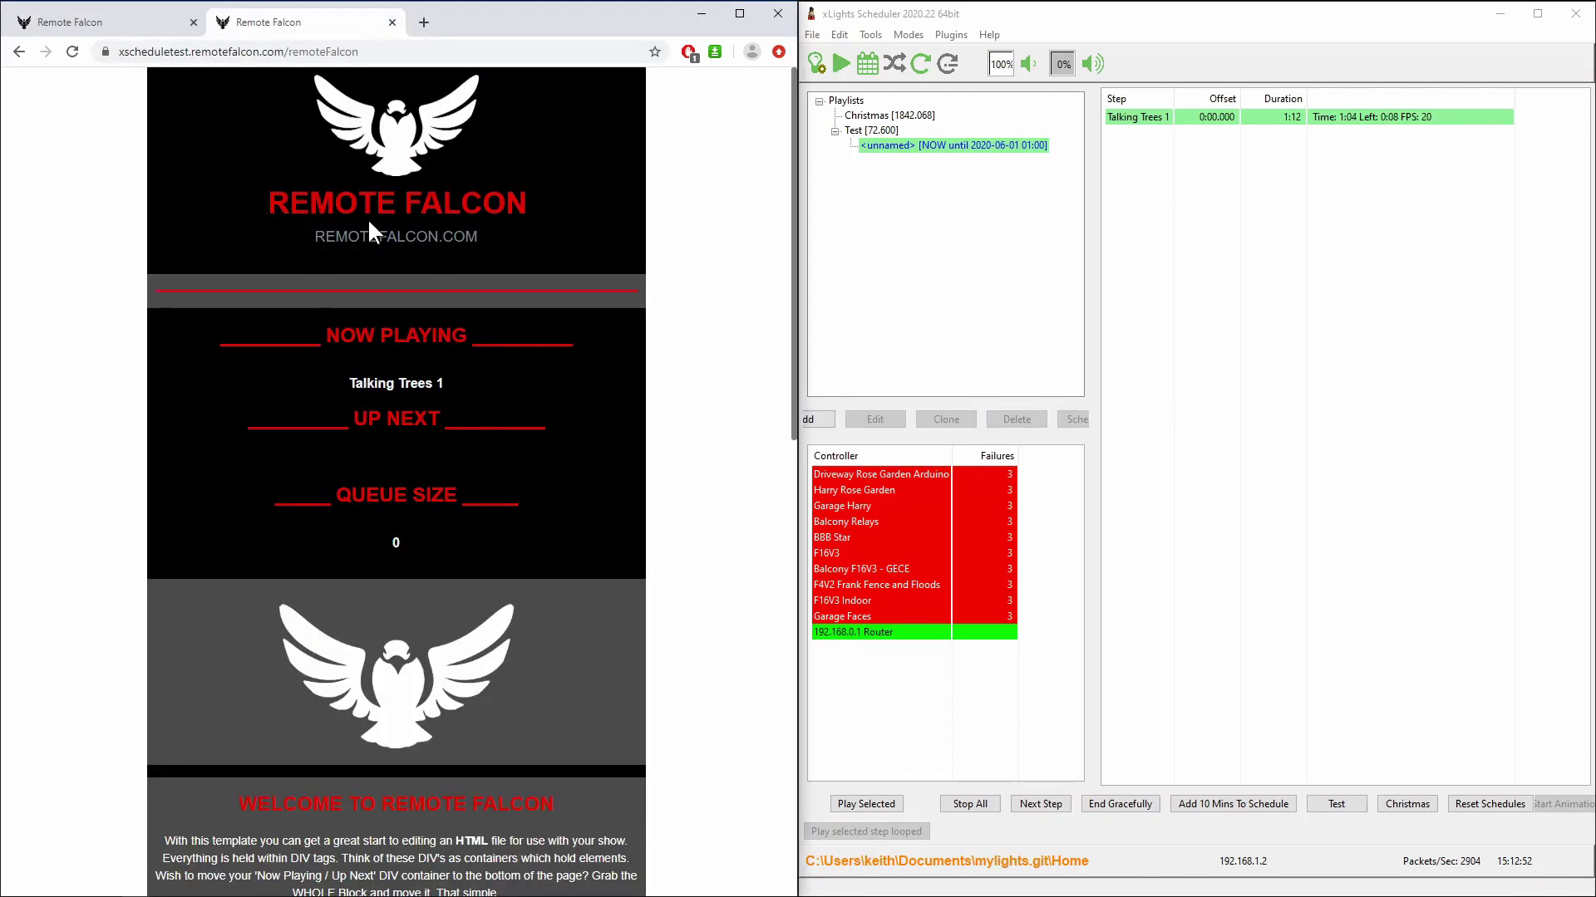
left_click(127, 18)
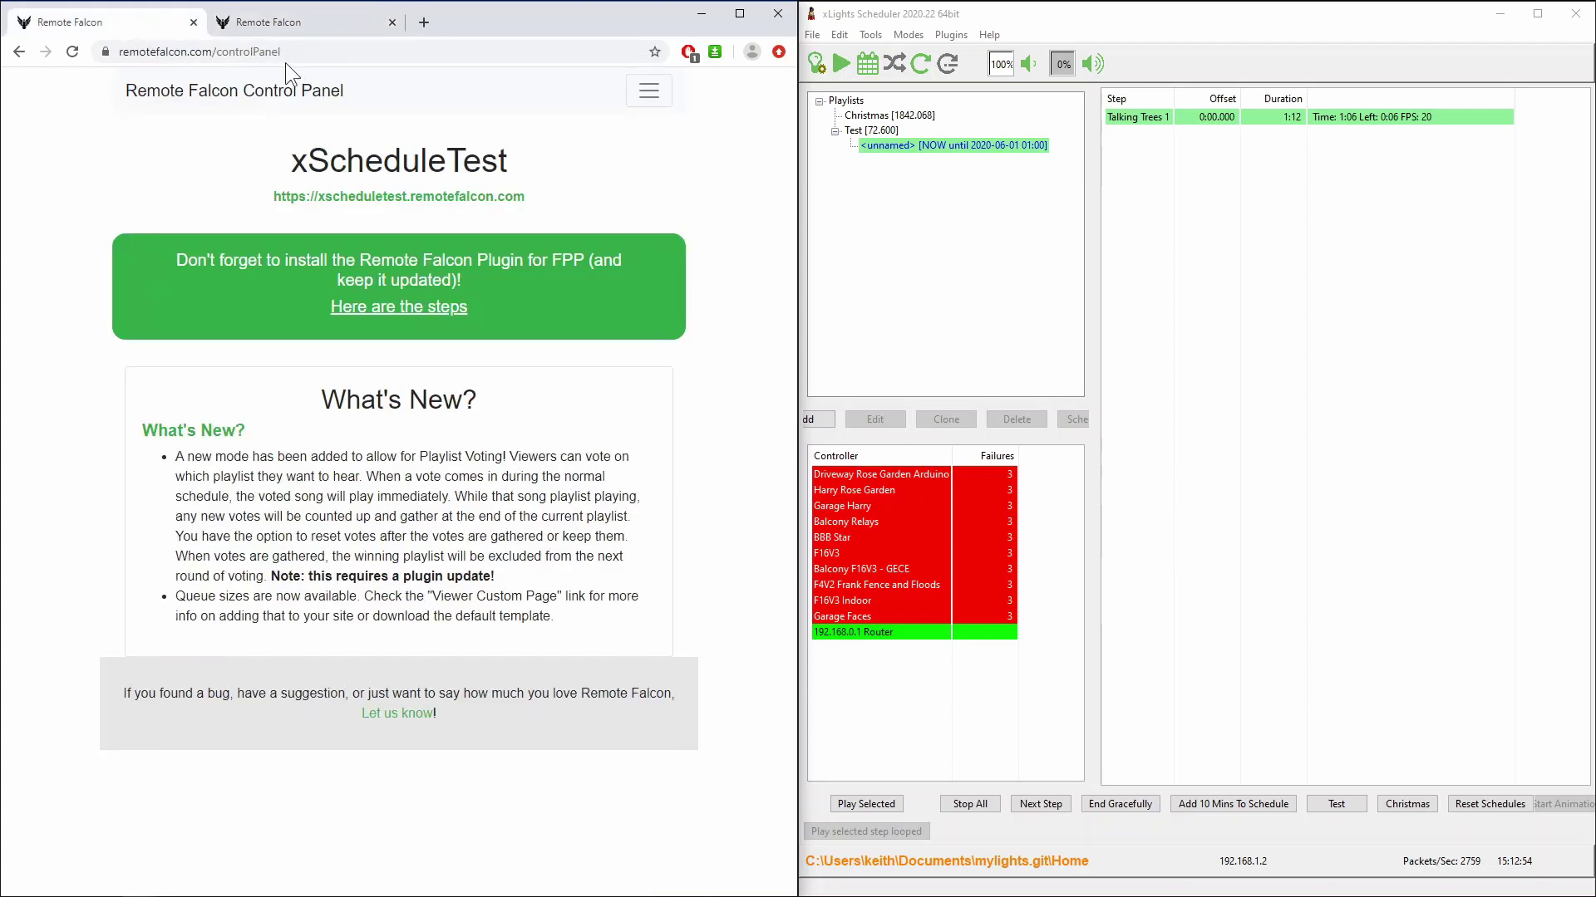
left_click(649, 91)
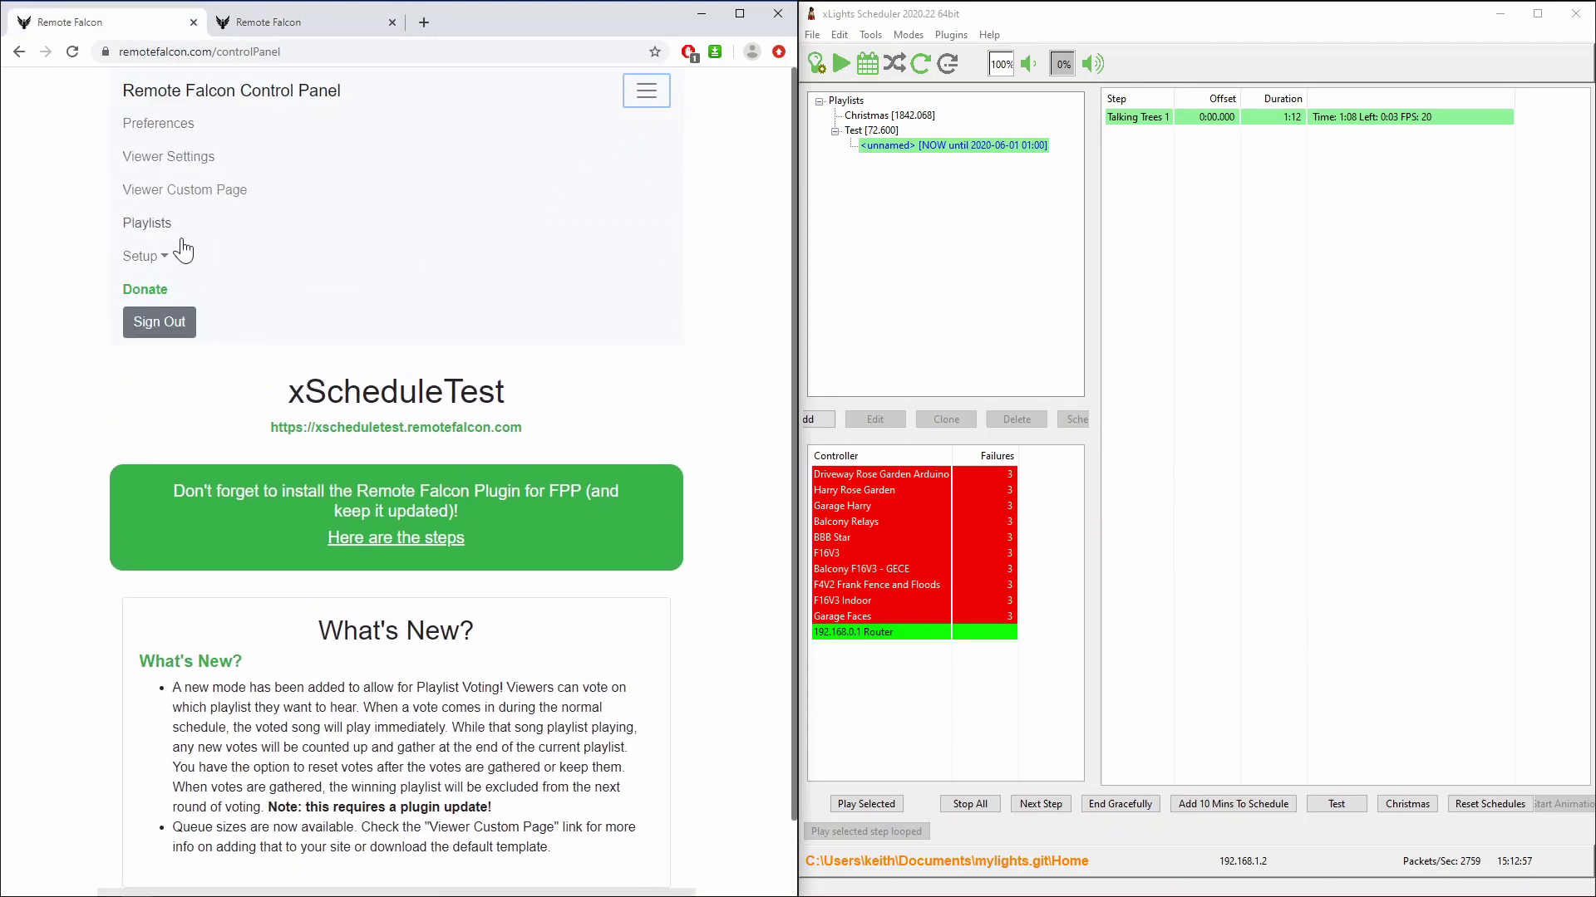
left_click(175, 159)
scroll(59, 508, "down", 2)
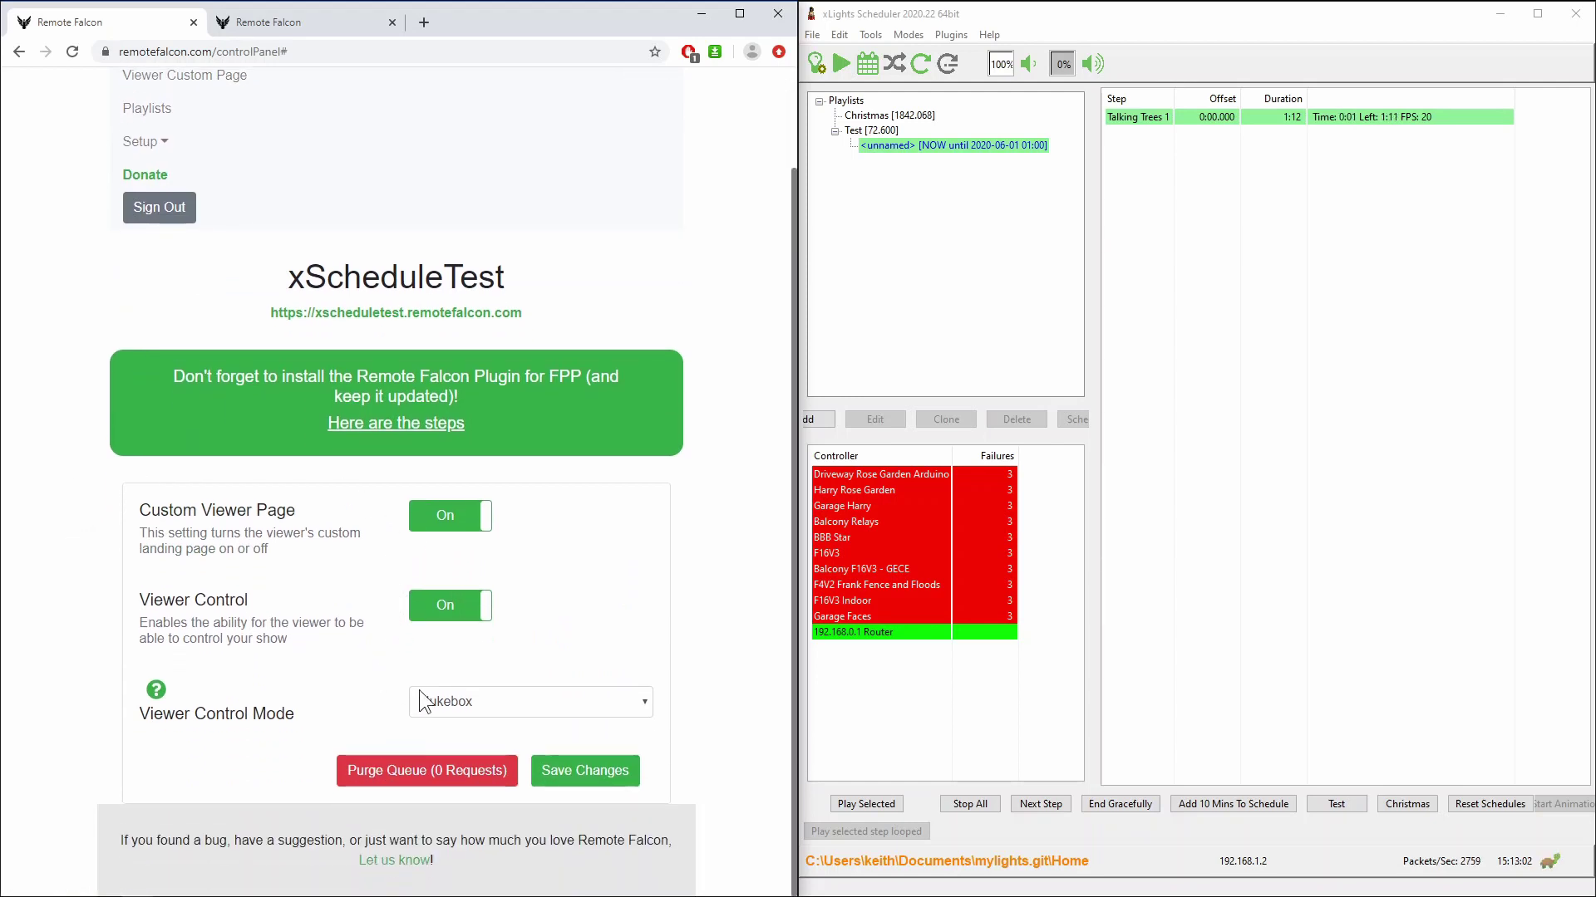
- Review the available Viewer Control Mode options in the viewer settings, keeping Jukebox selected
left_click(455, 703)
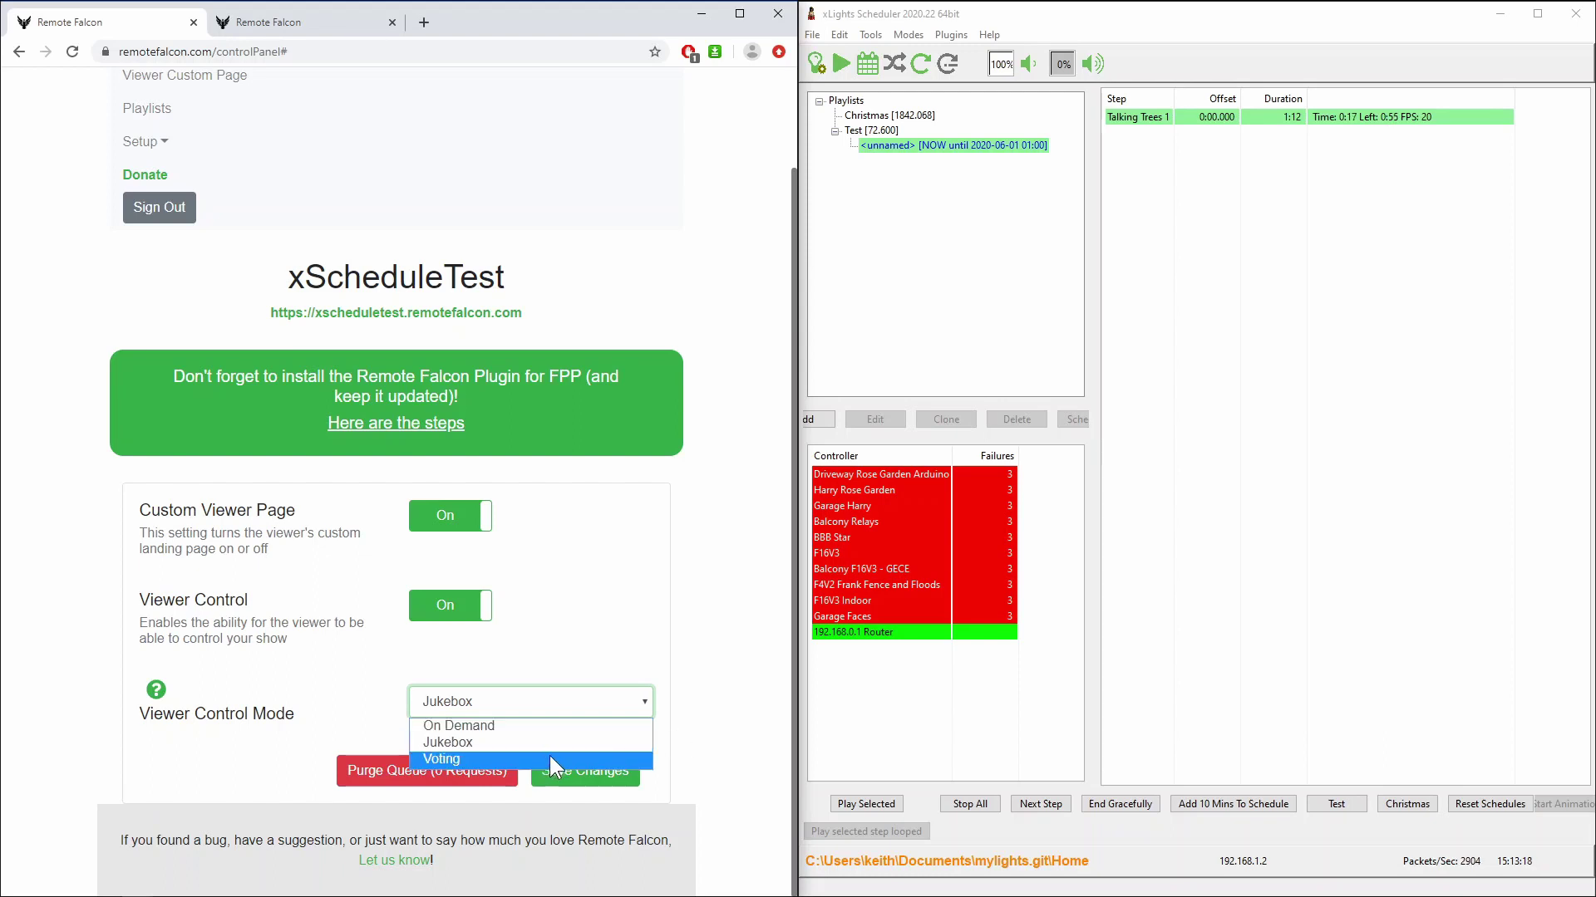
left_click(694, 702)
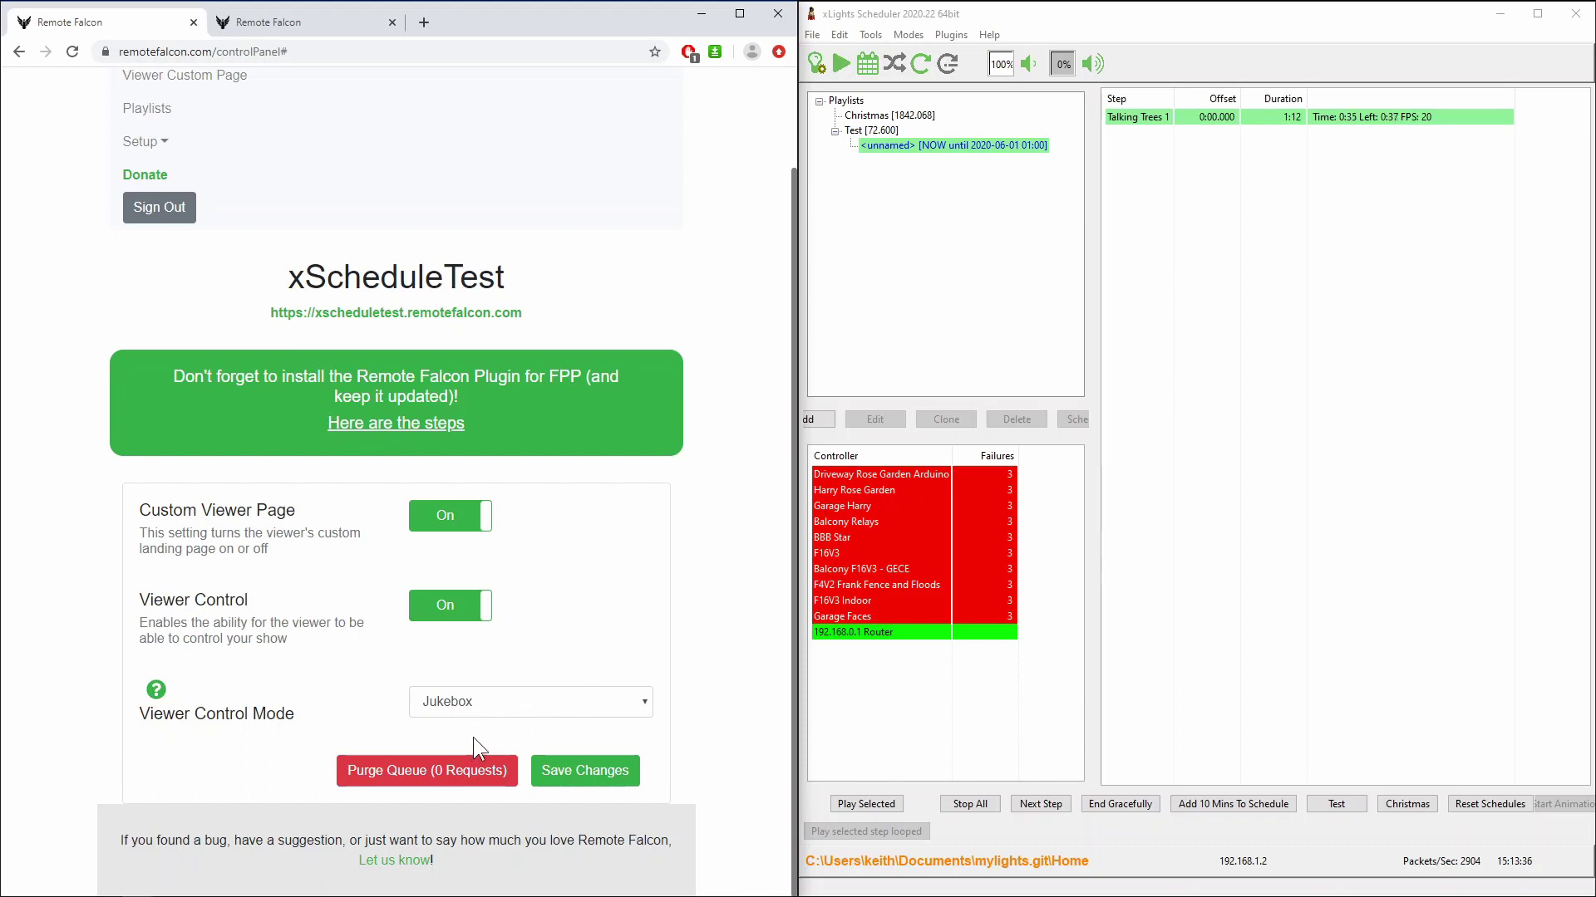
left_click(483, 699)
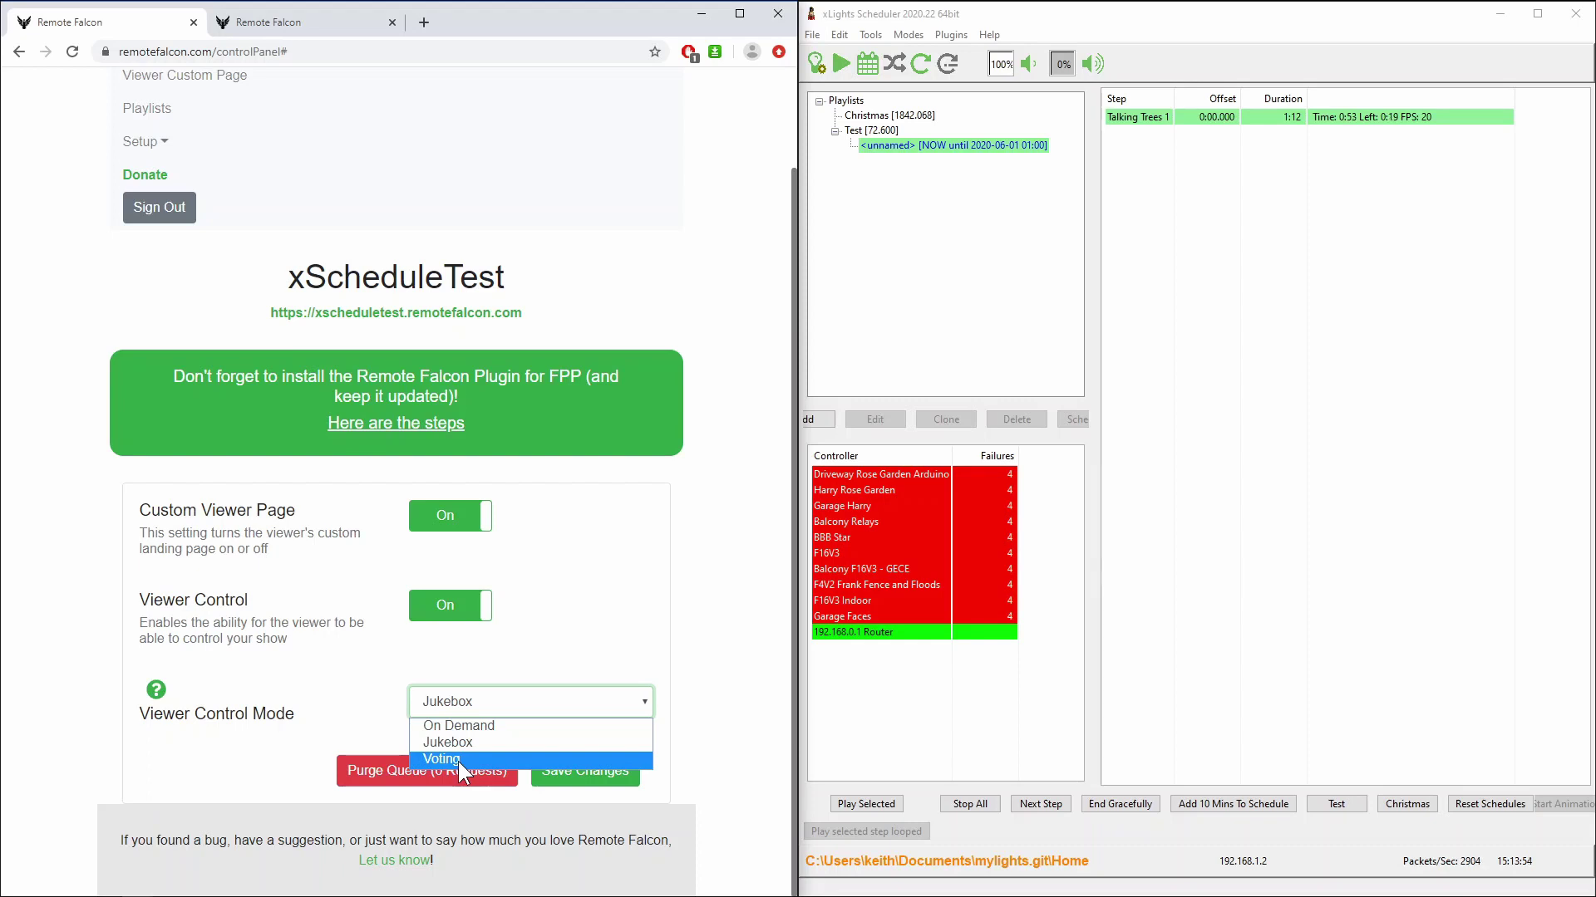
left_click(695, 711)
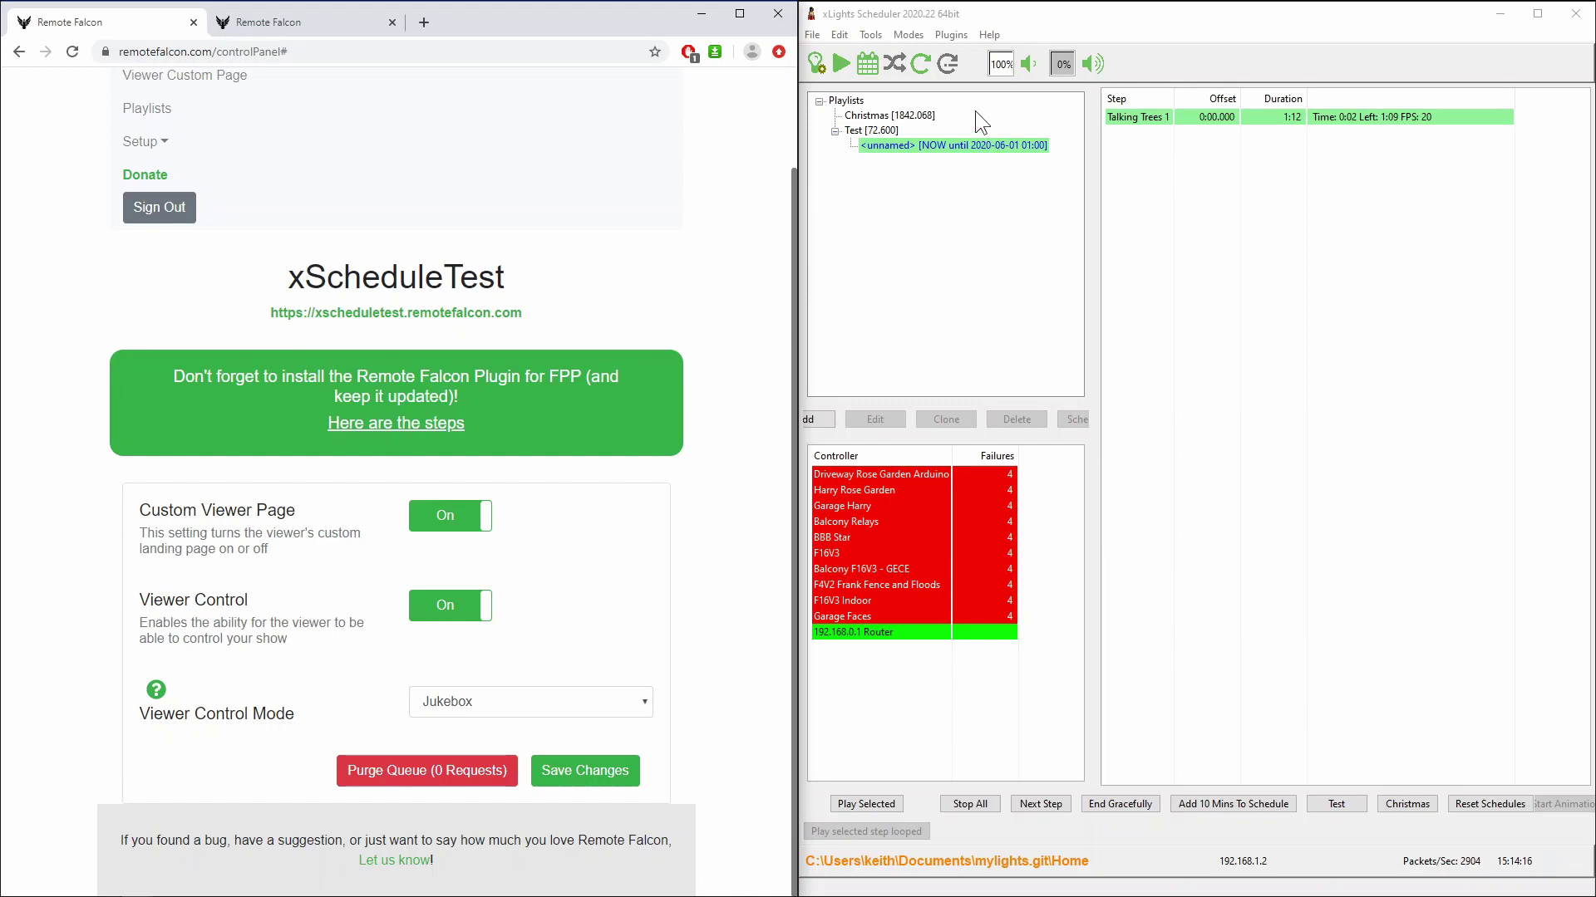
- Open the Remote Falcon plugin in xLights Scheduler and move its log window clear of the playing step list
left_click(950, 34)
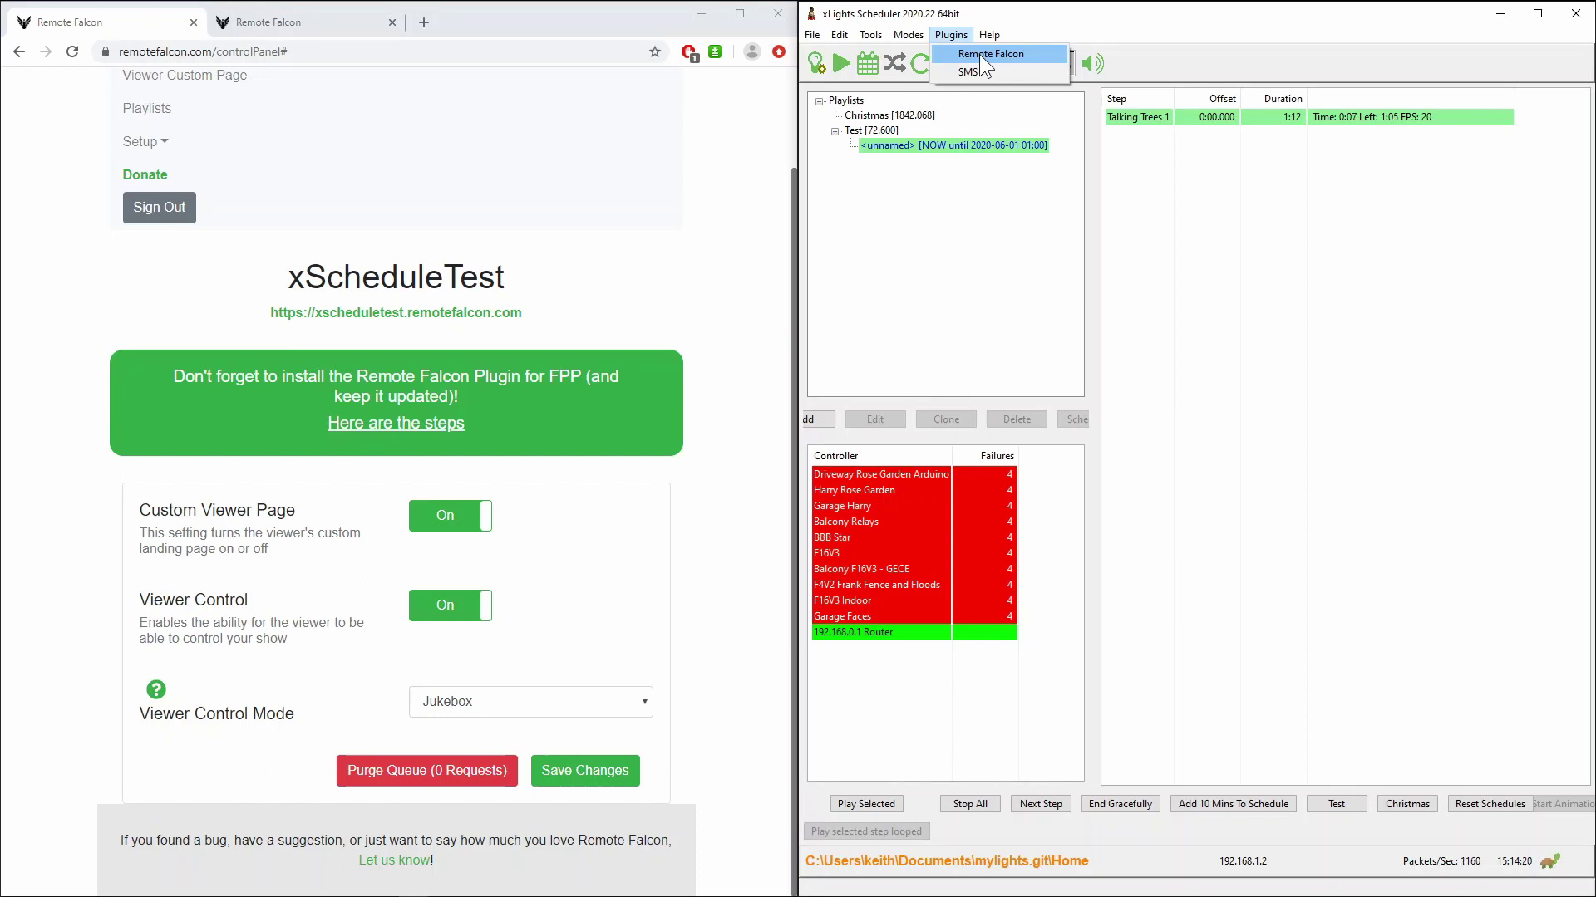
left_click(979, 54)
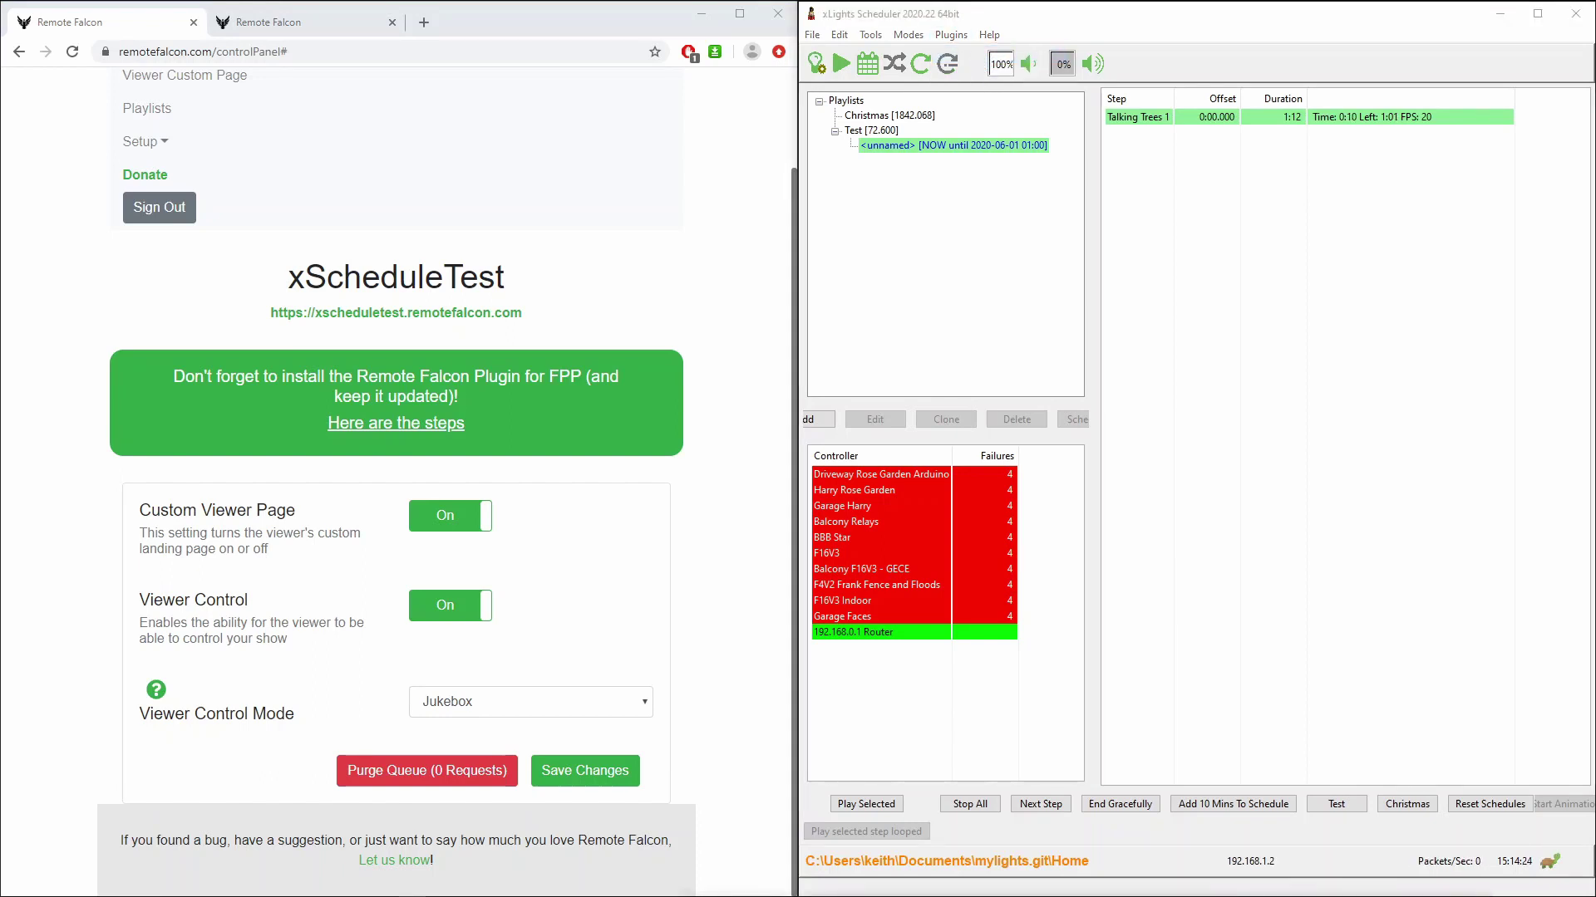
left_click_drag(1016, 192, 1043, 134)
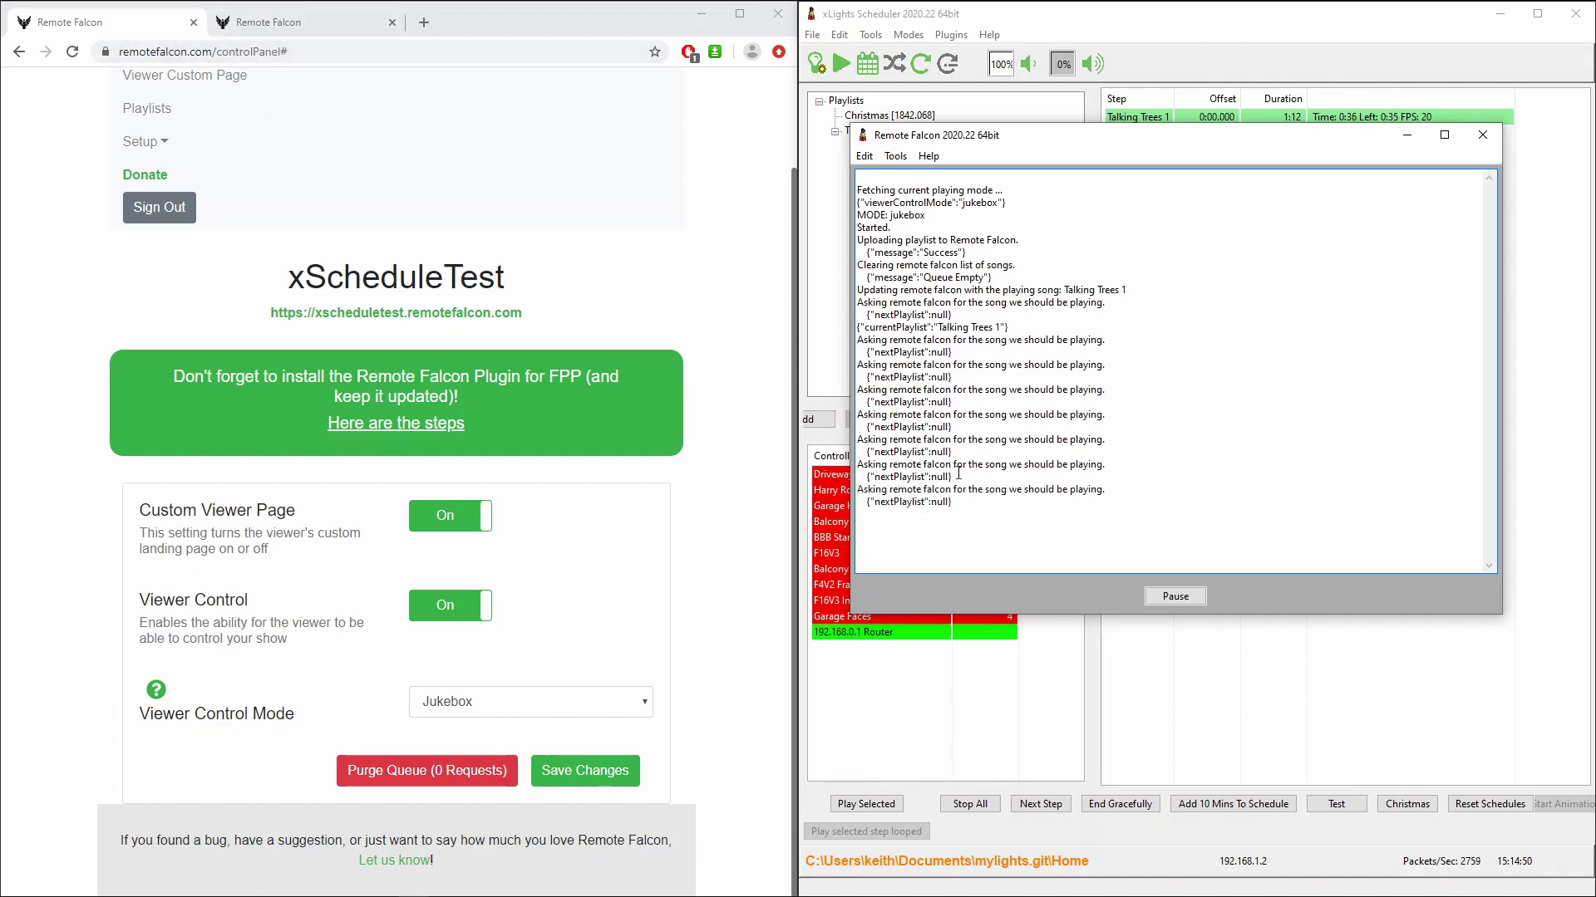
left_click_drag(1074, 137, 1093, 312)
- Compare the viewer page's song list with the playlist choices in the Remote Falcon plugin options, then cancel the options
left_click(290, 24)
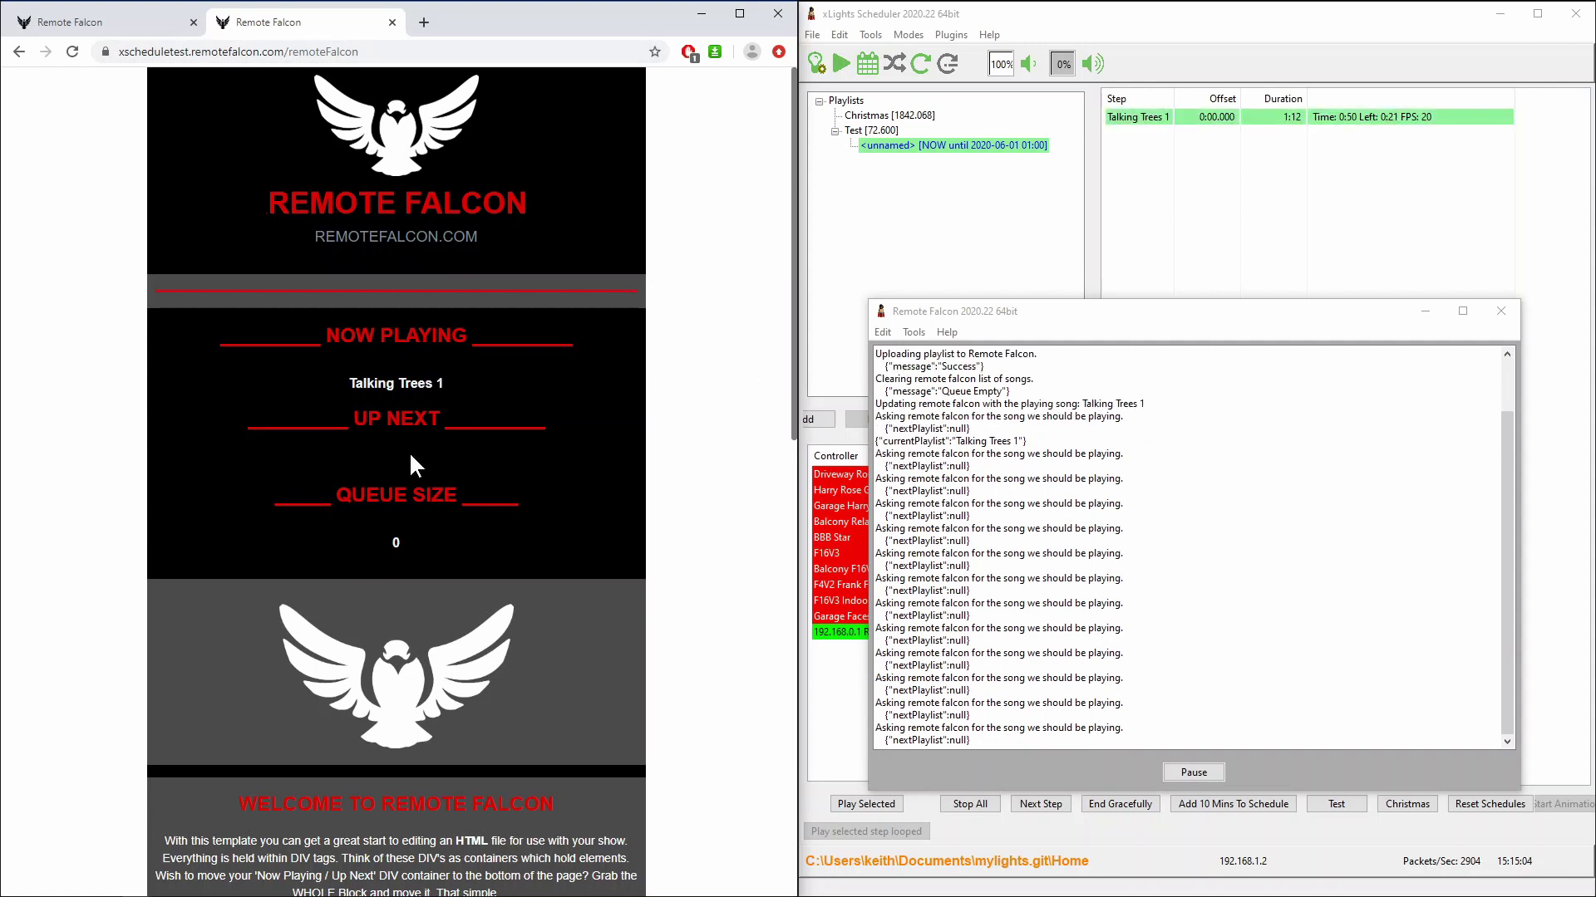
scroll(160, 420, "down", 12)
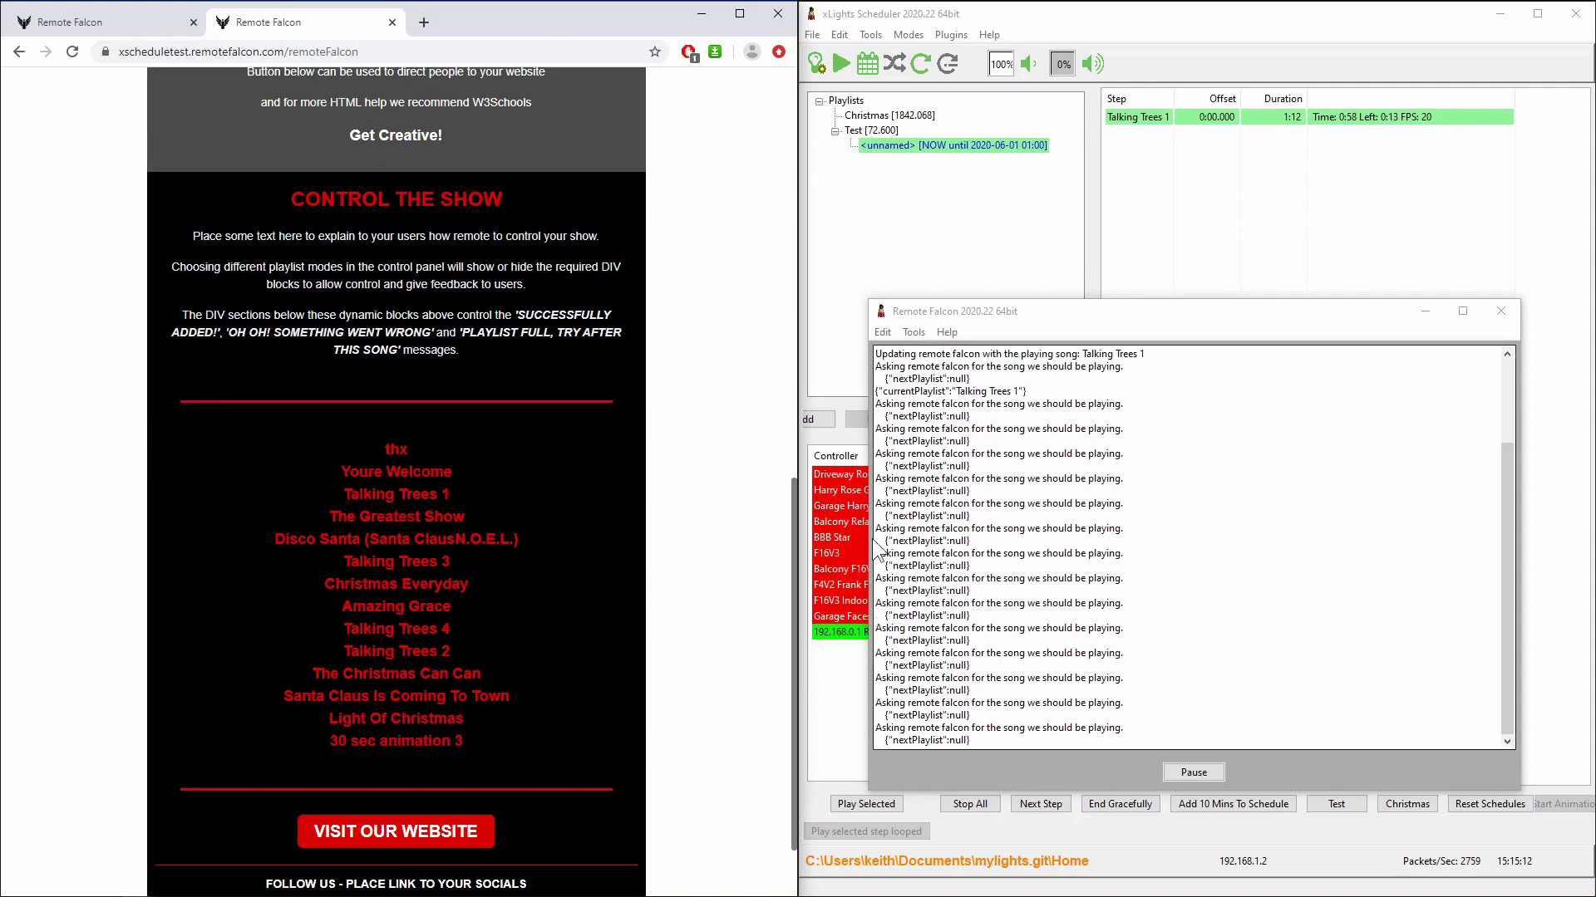
left_click(882, 332)
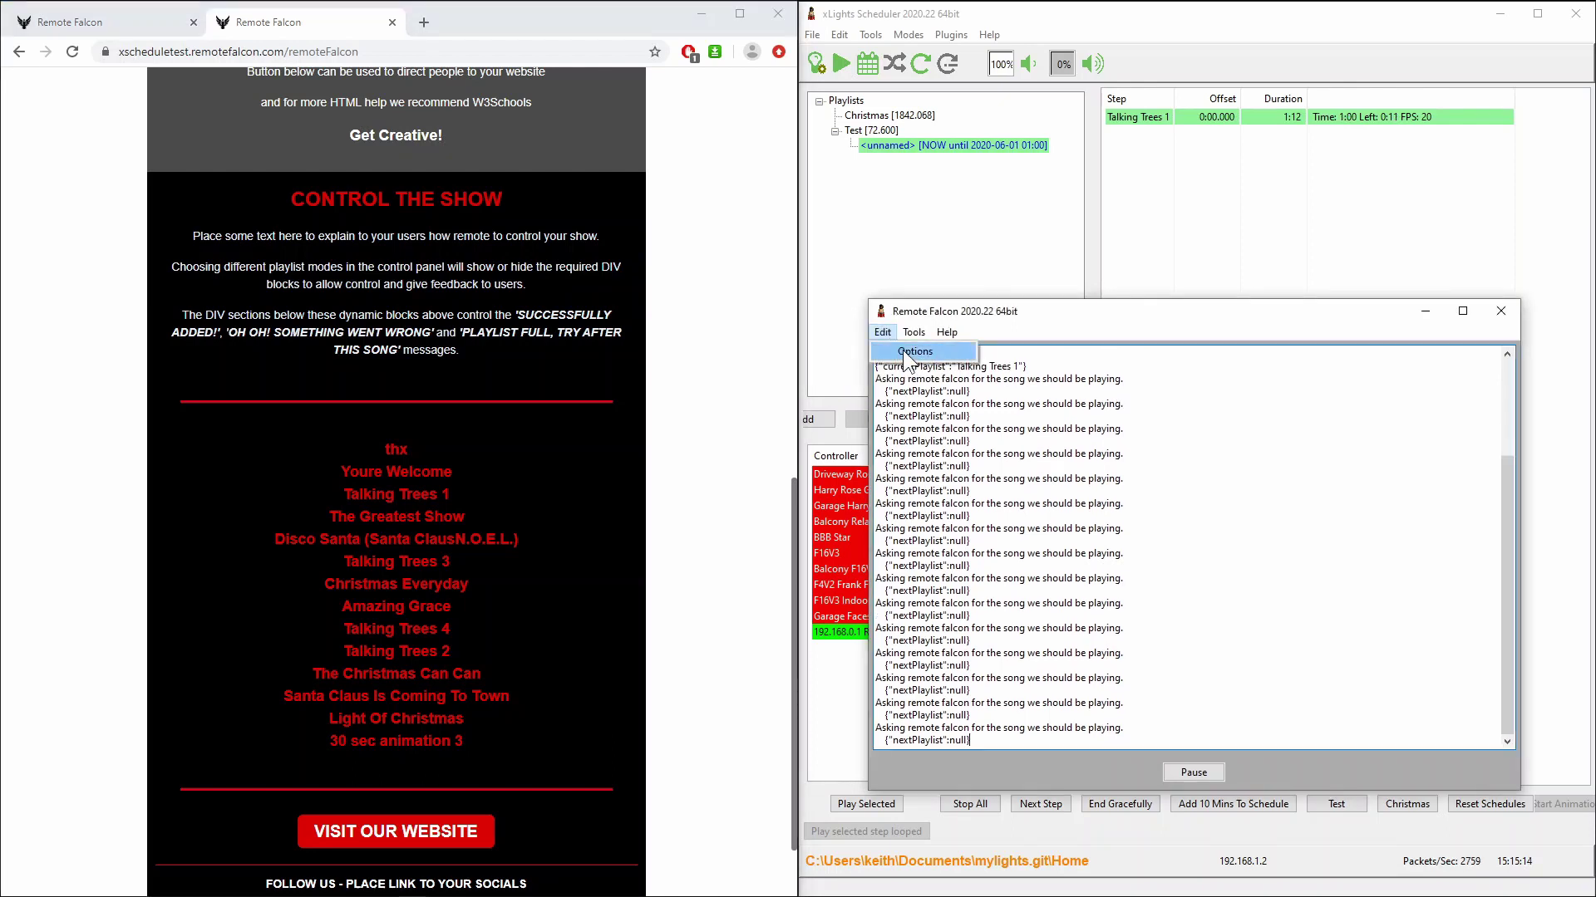
left_click(904, 351)
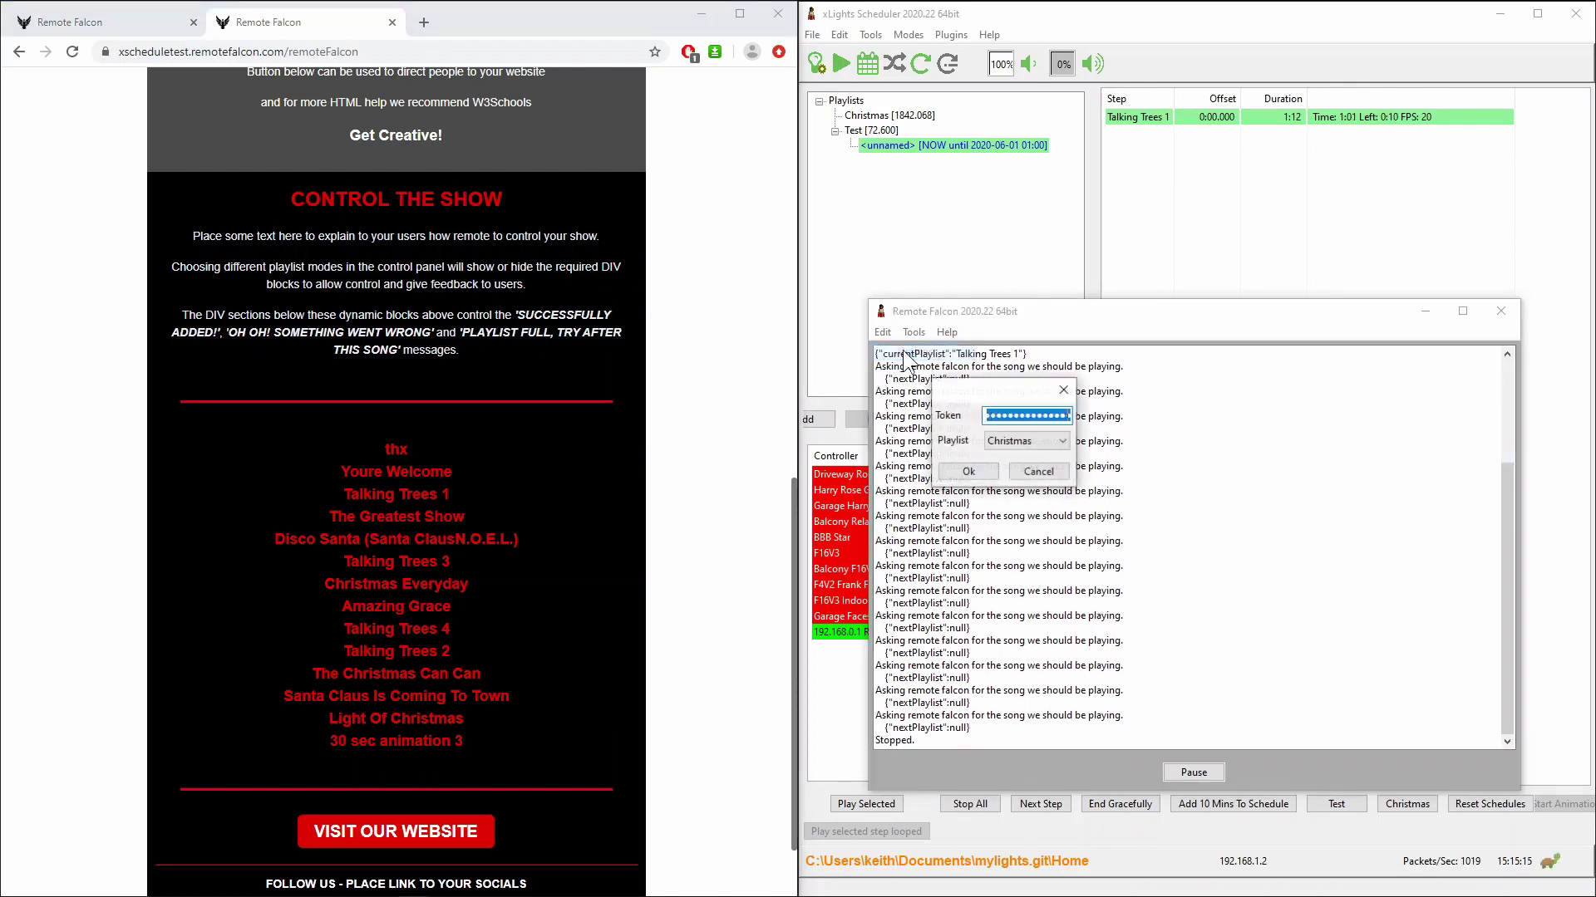
left_click(1022, 439)
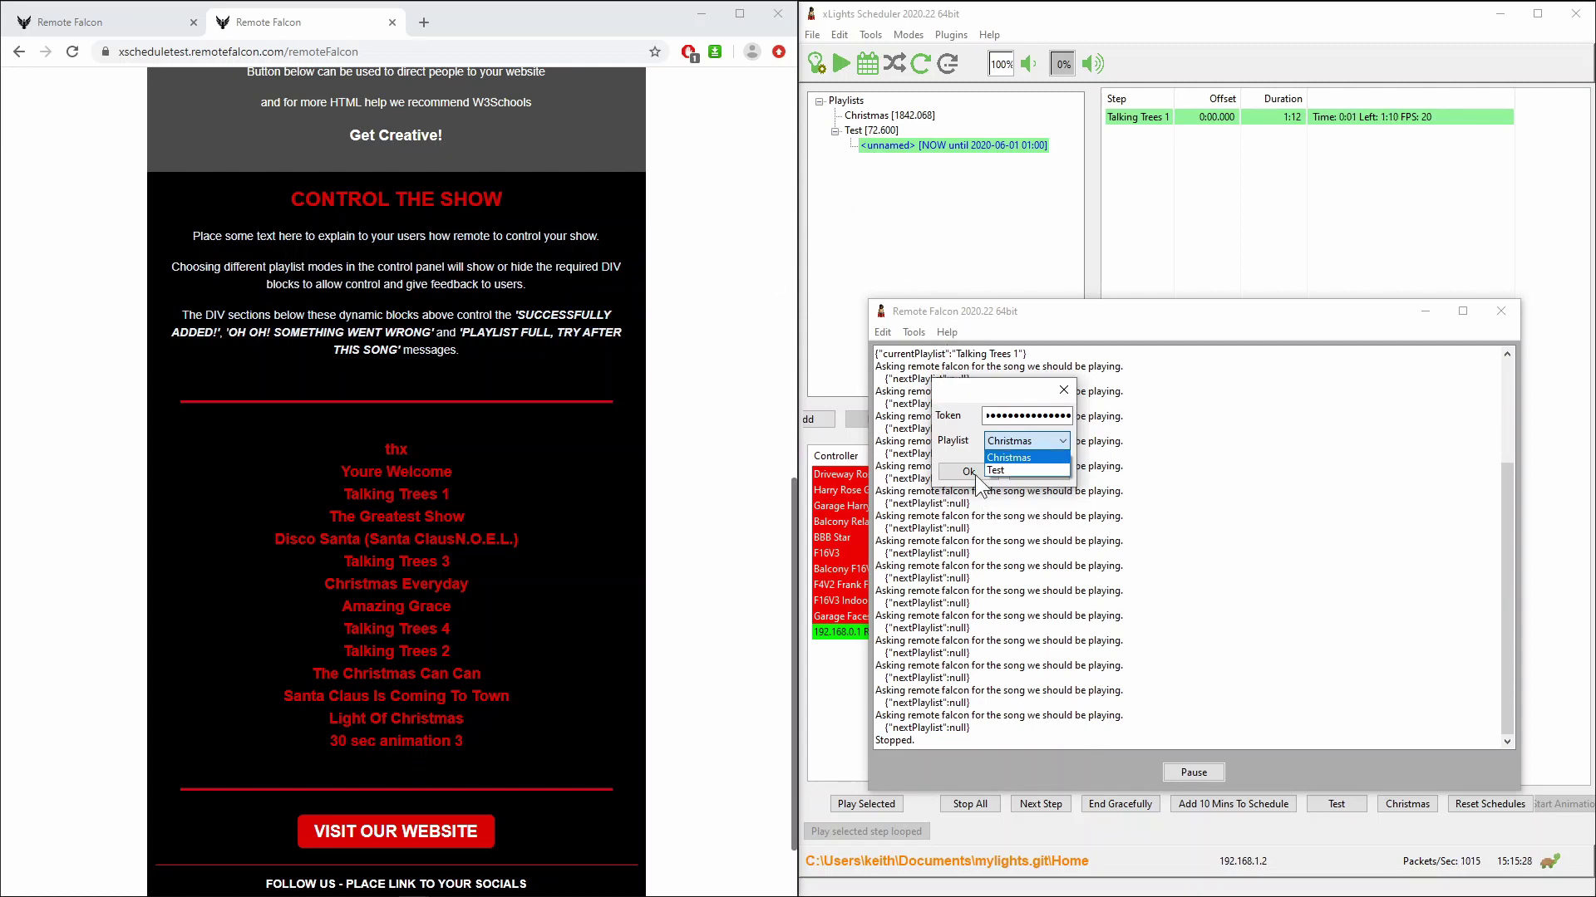
left_click(964, 453)
left_click(1048, 473)
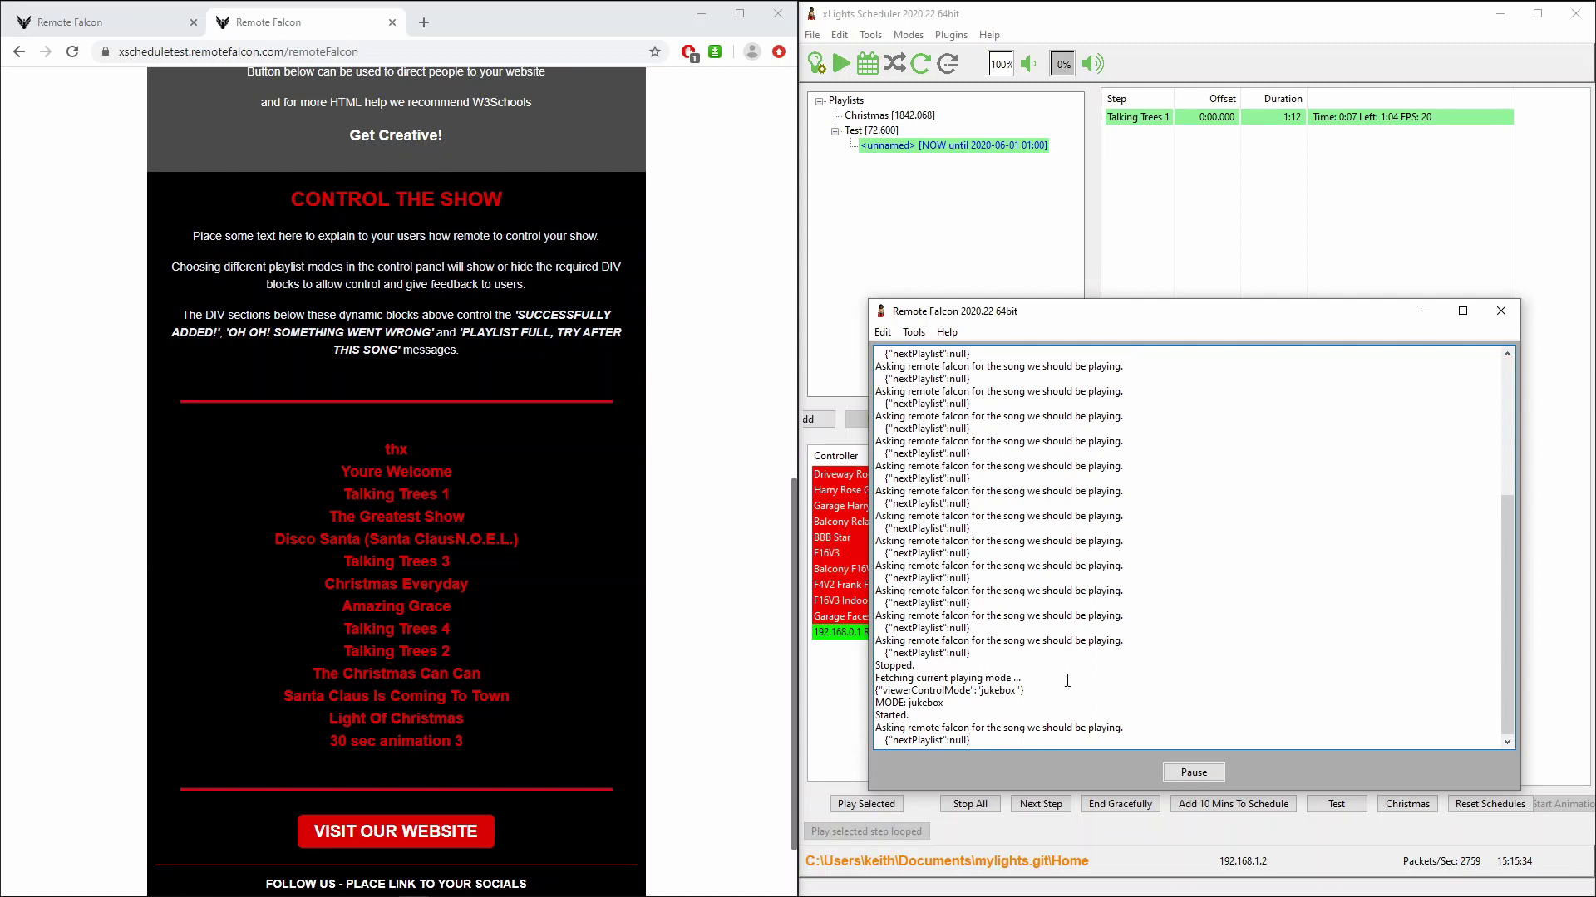
- Request Amazing Grace on the viewer page and check the Now Playing section
left_click(391, 620)
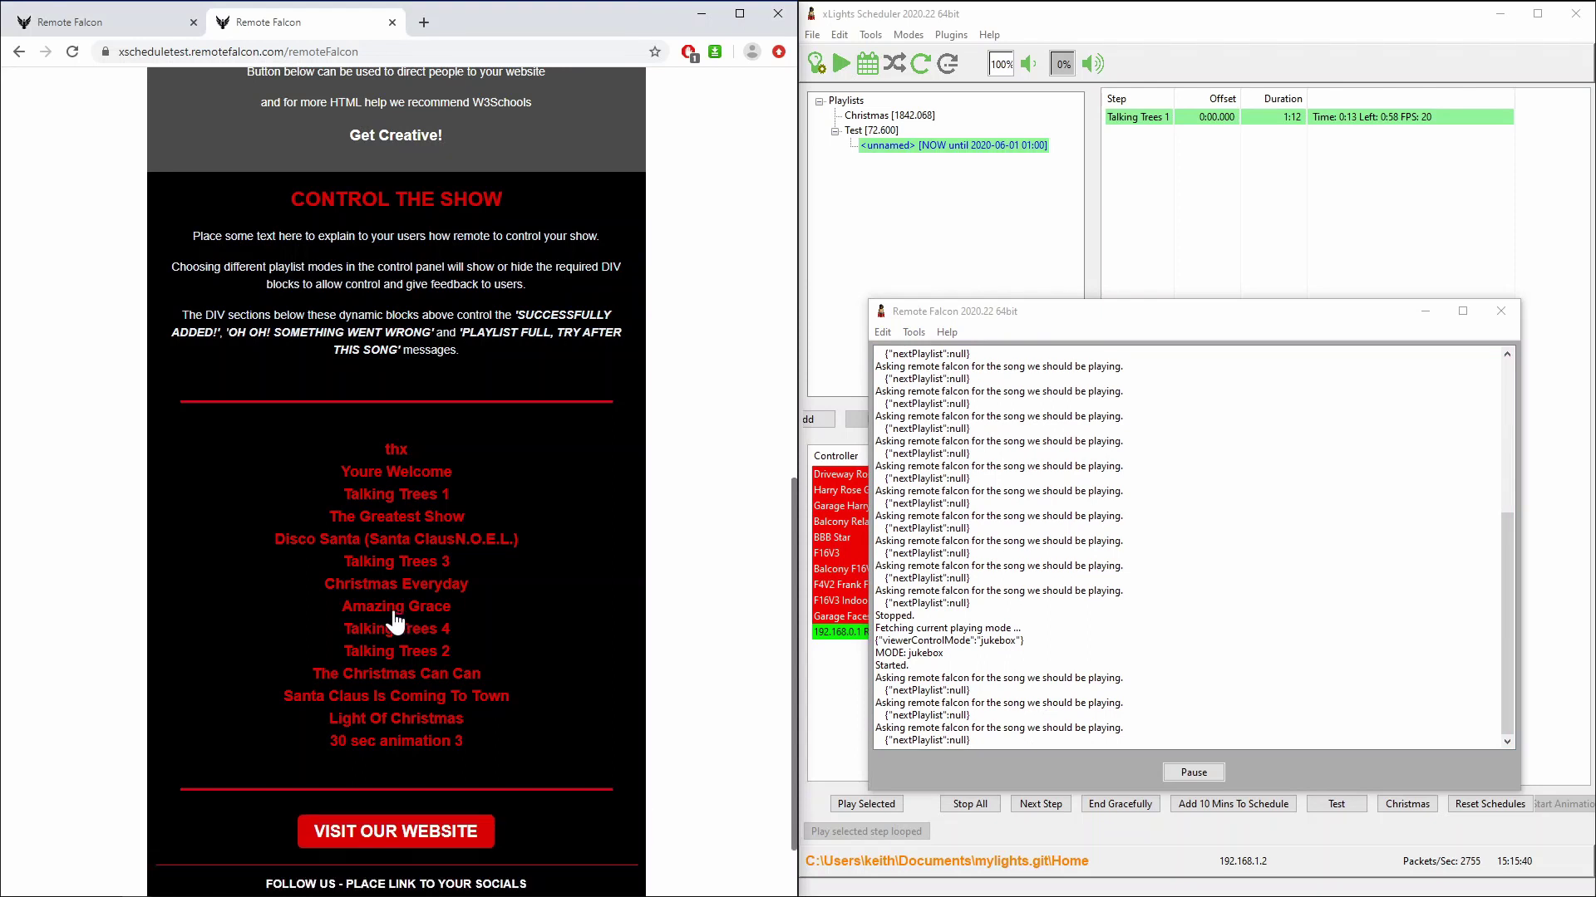
scroll(356, 398, "up", 5)
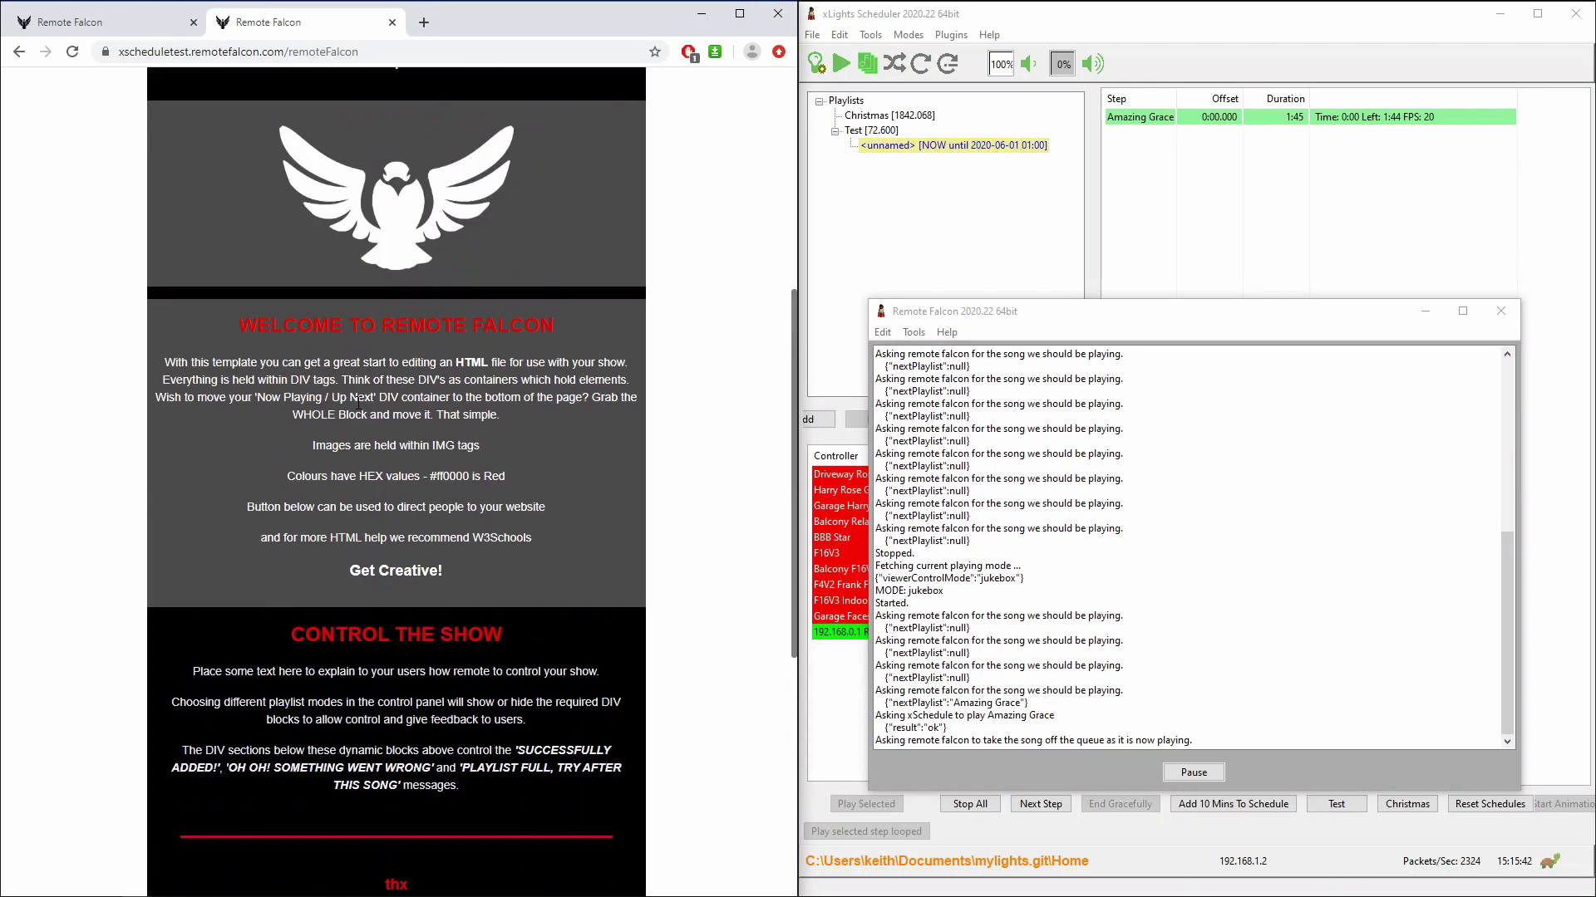
scroll(357, 399, "up", 4)
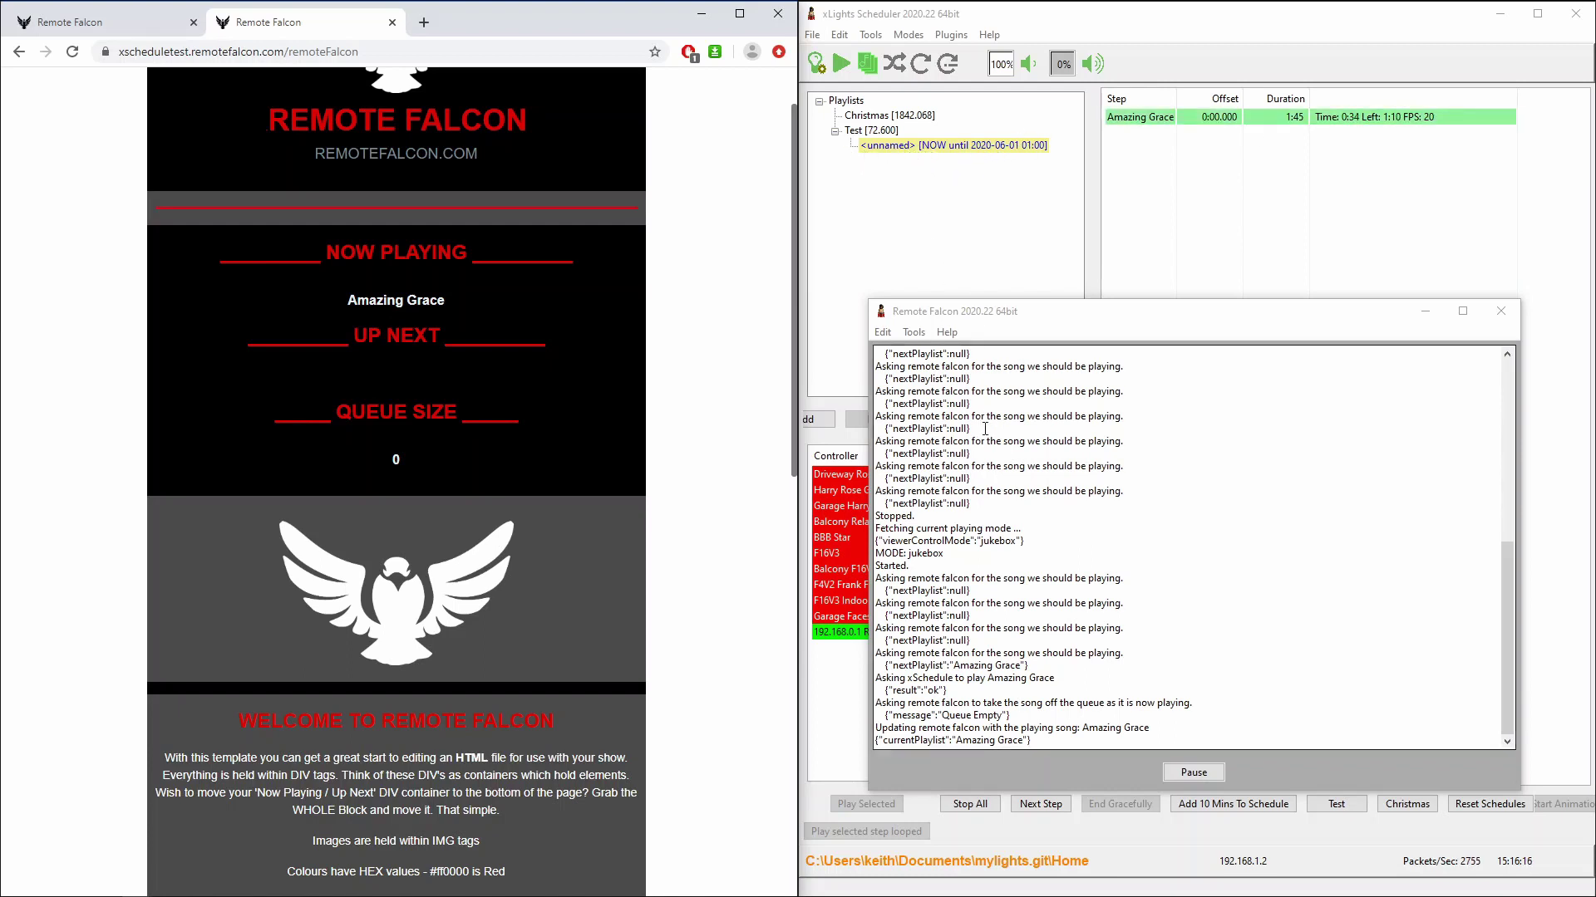
- Request Light Of Christmas from the viewer page's song list and check the Up Next and Queue Size sections
scroll(135, 570, "down", 7)
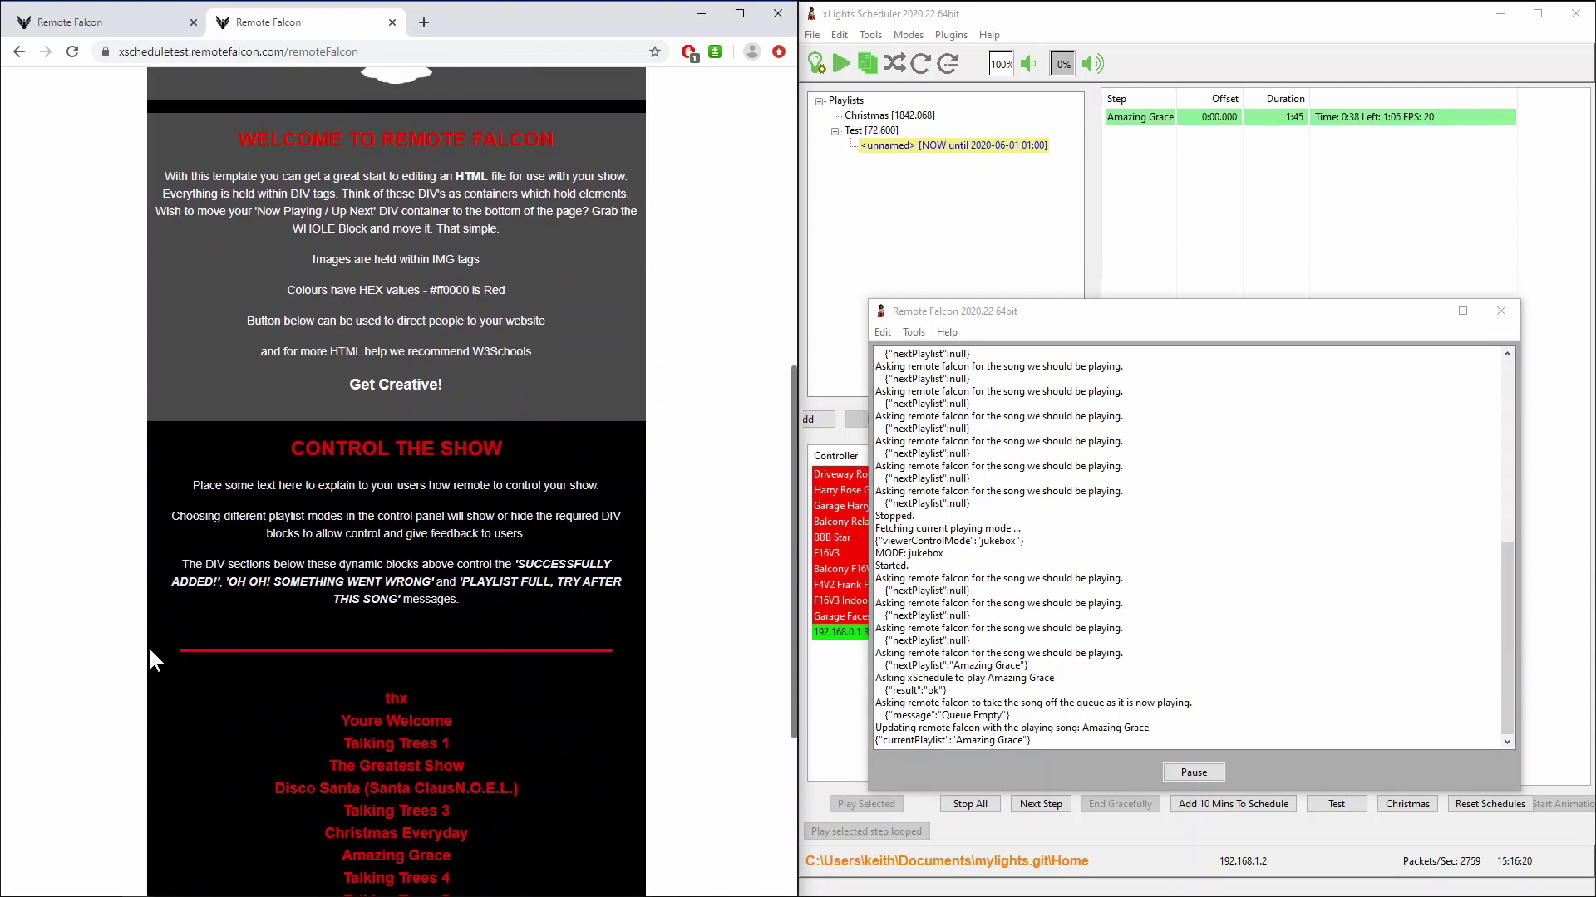
scroll(145, 649, "down", 2)
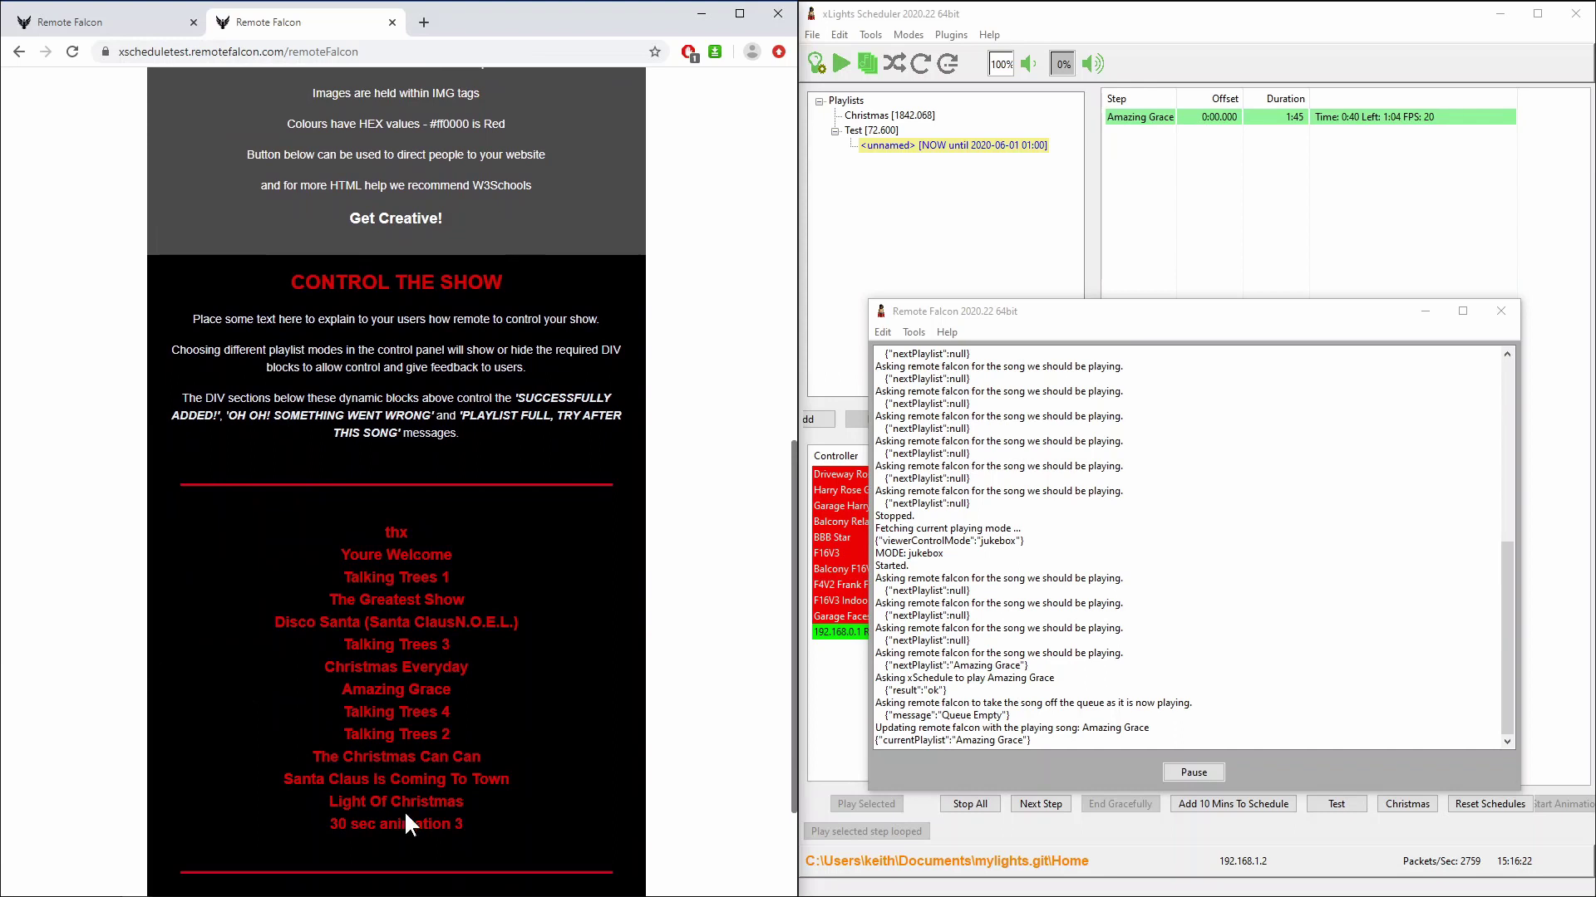
left_click(411, 804)
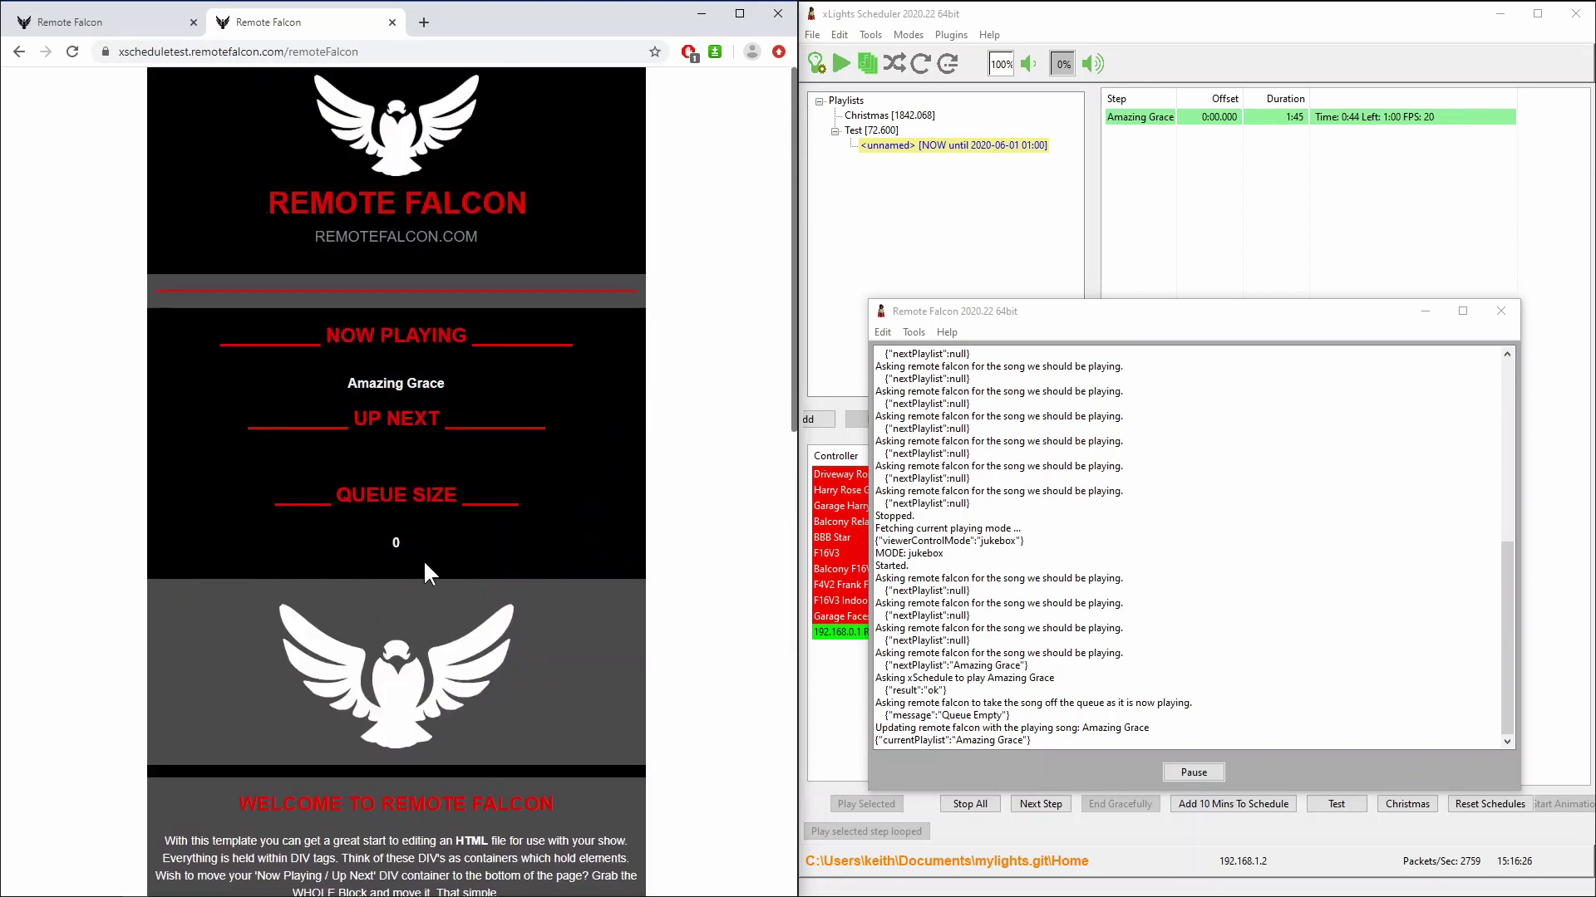
scroll(395, 579, "down", 10)
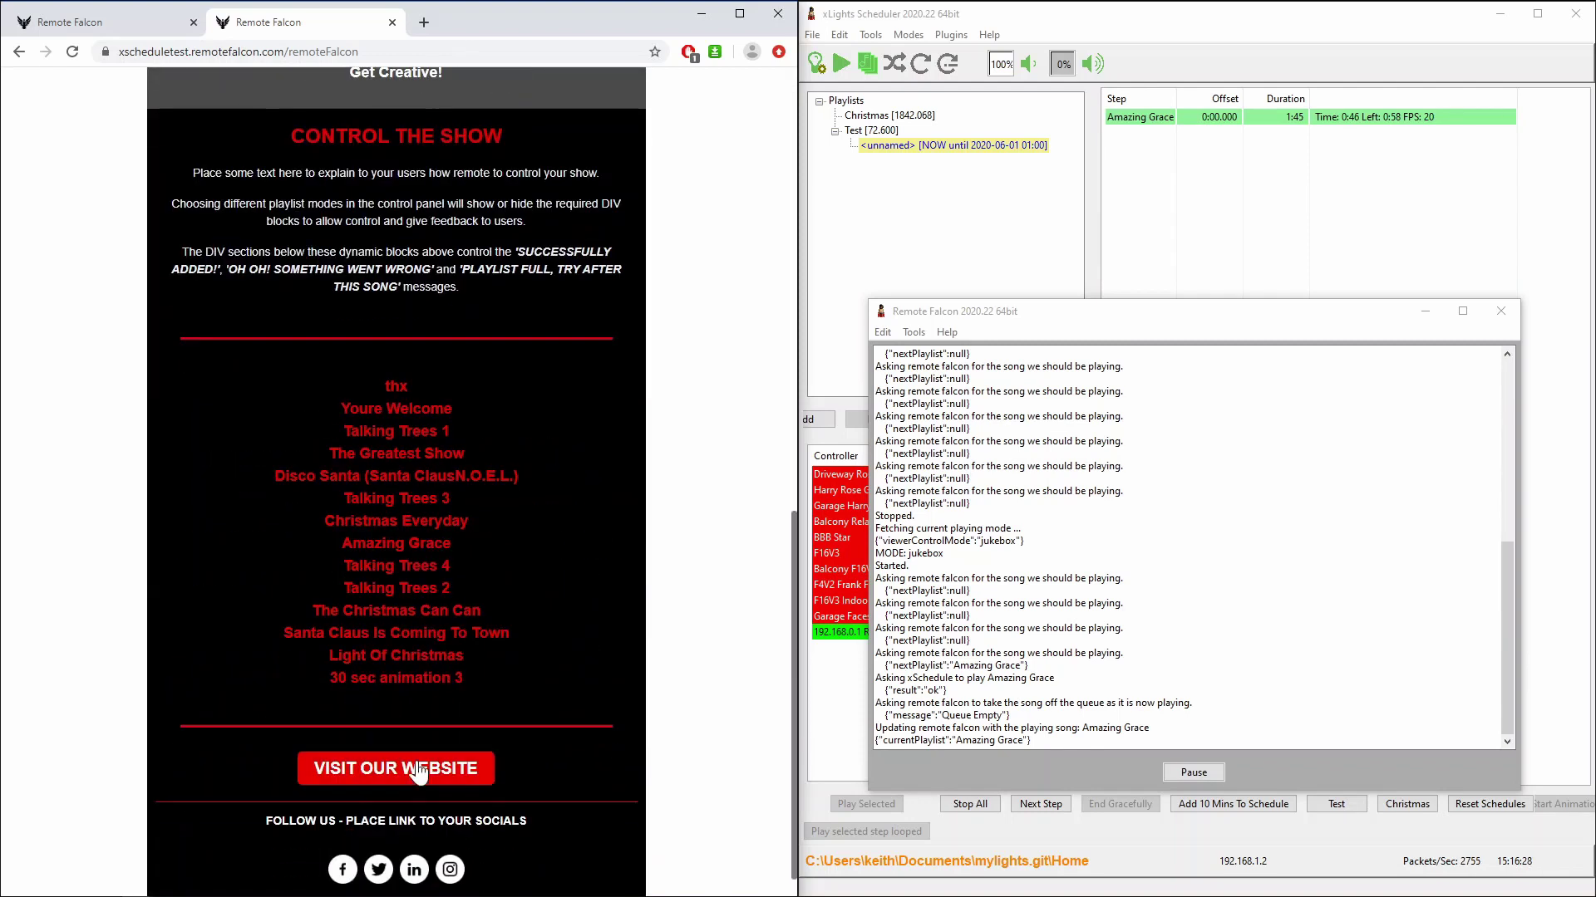
left_click(397, 658)
scroll(276, 651, "up", 12)
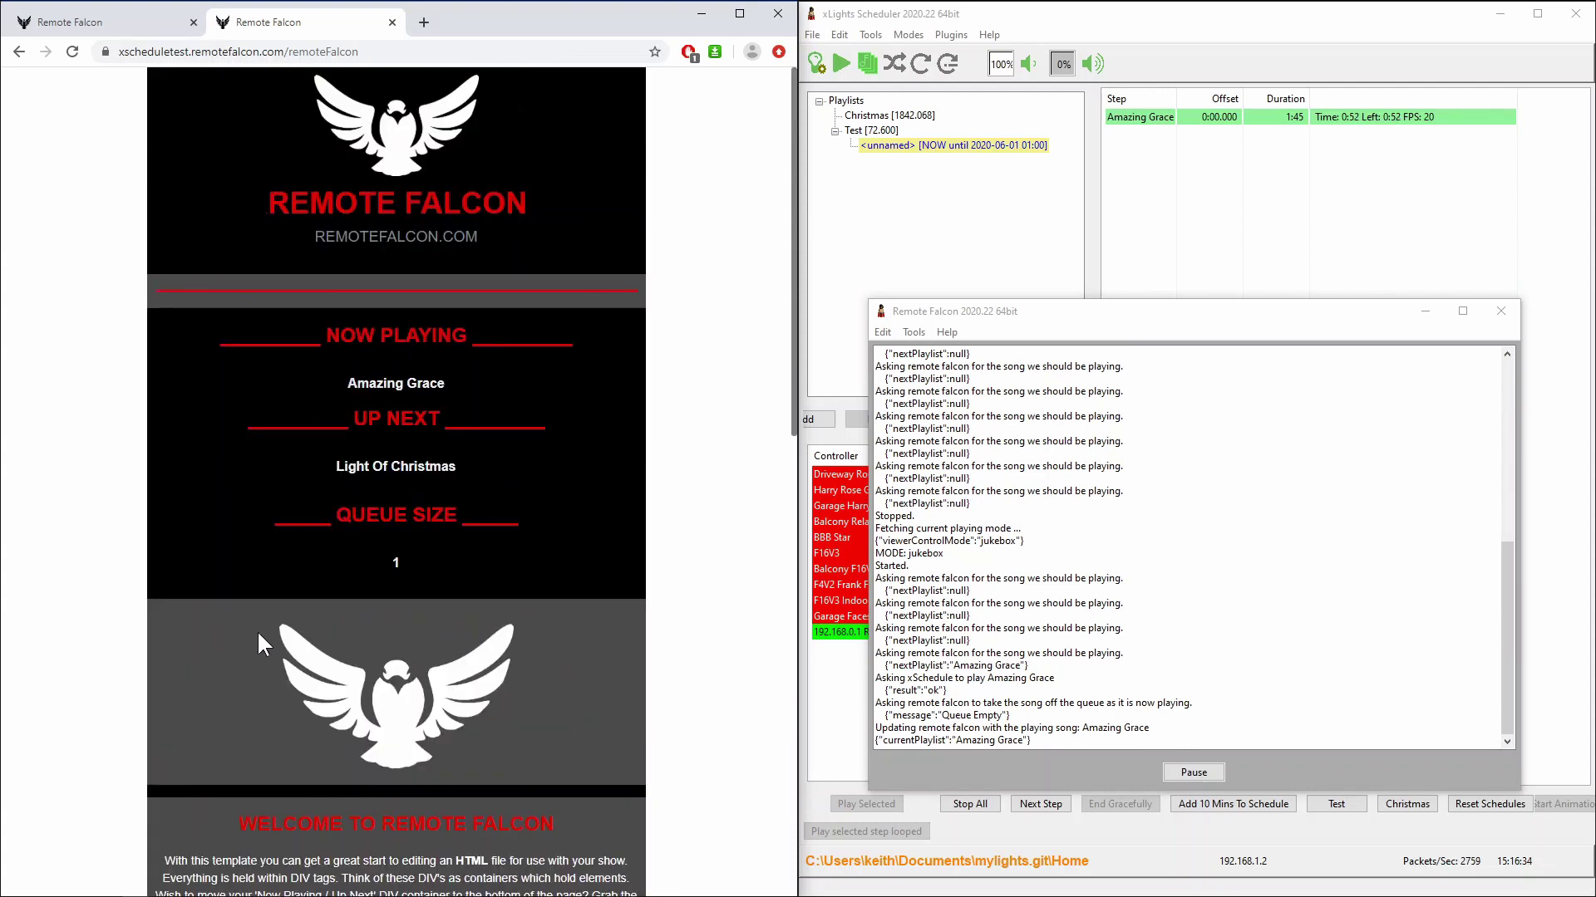
- Save the viewer settings in the control panel with Jukebox as the Viewer Control Mode
left_click(104, 26)
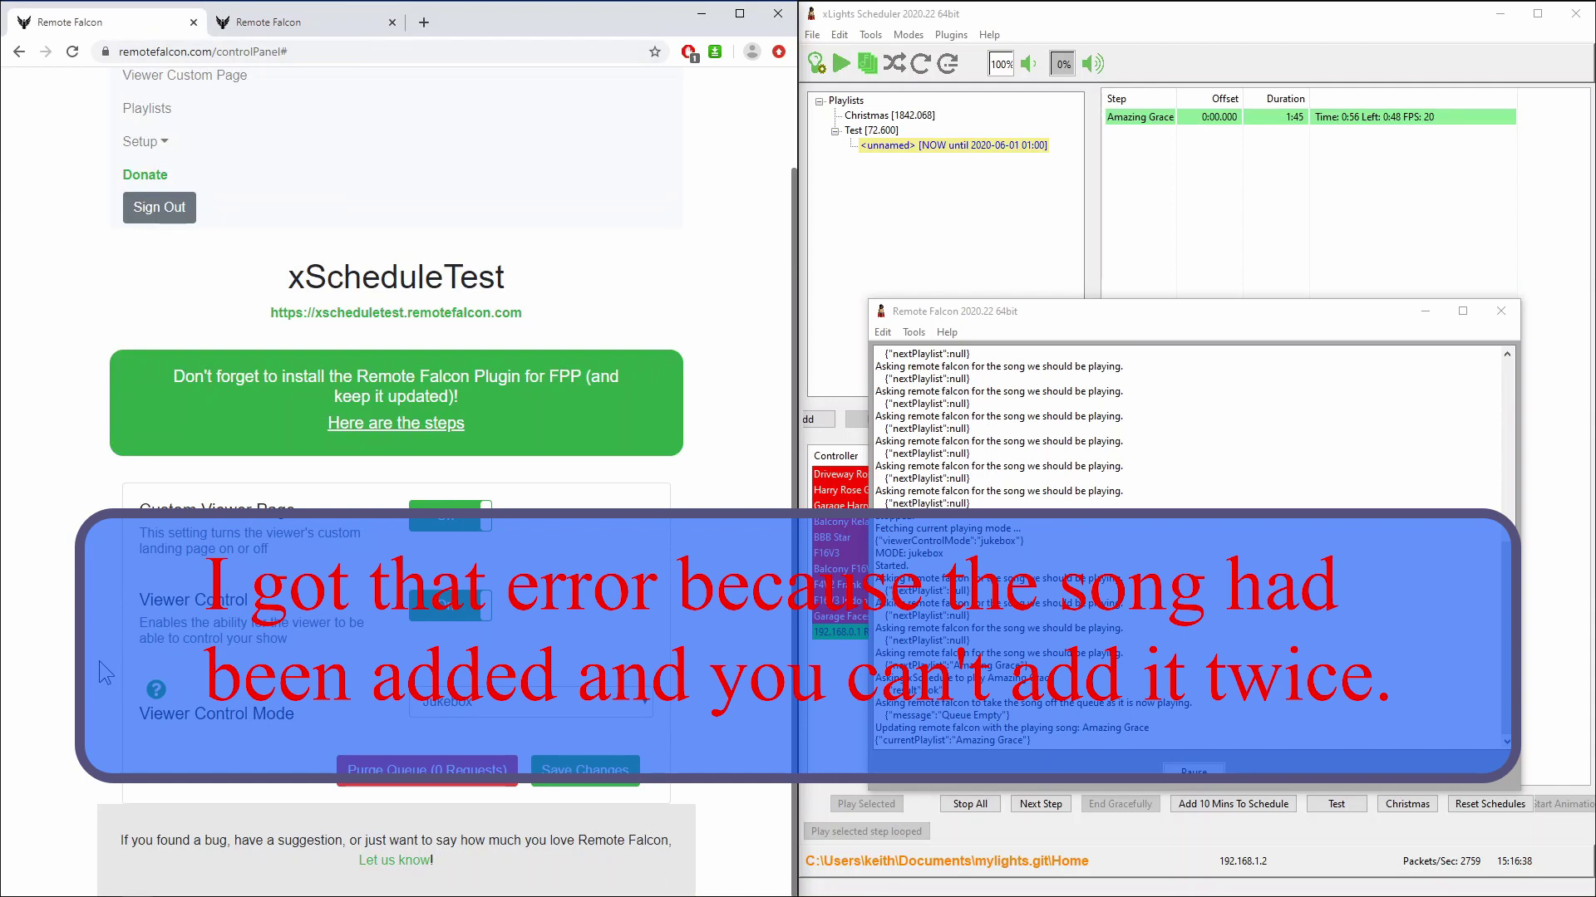
scroll(98, 658, "up", 1)
scroll(274, 681, "down", 1)
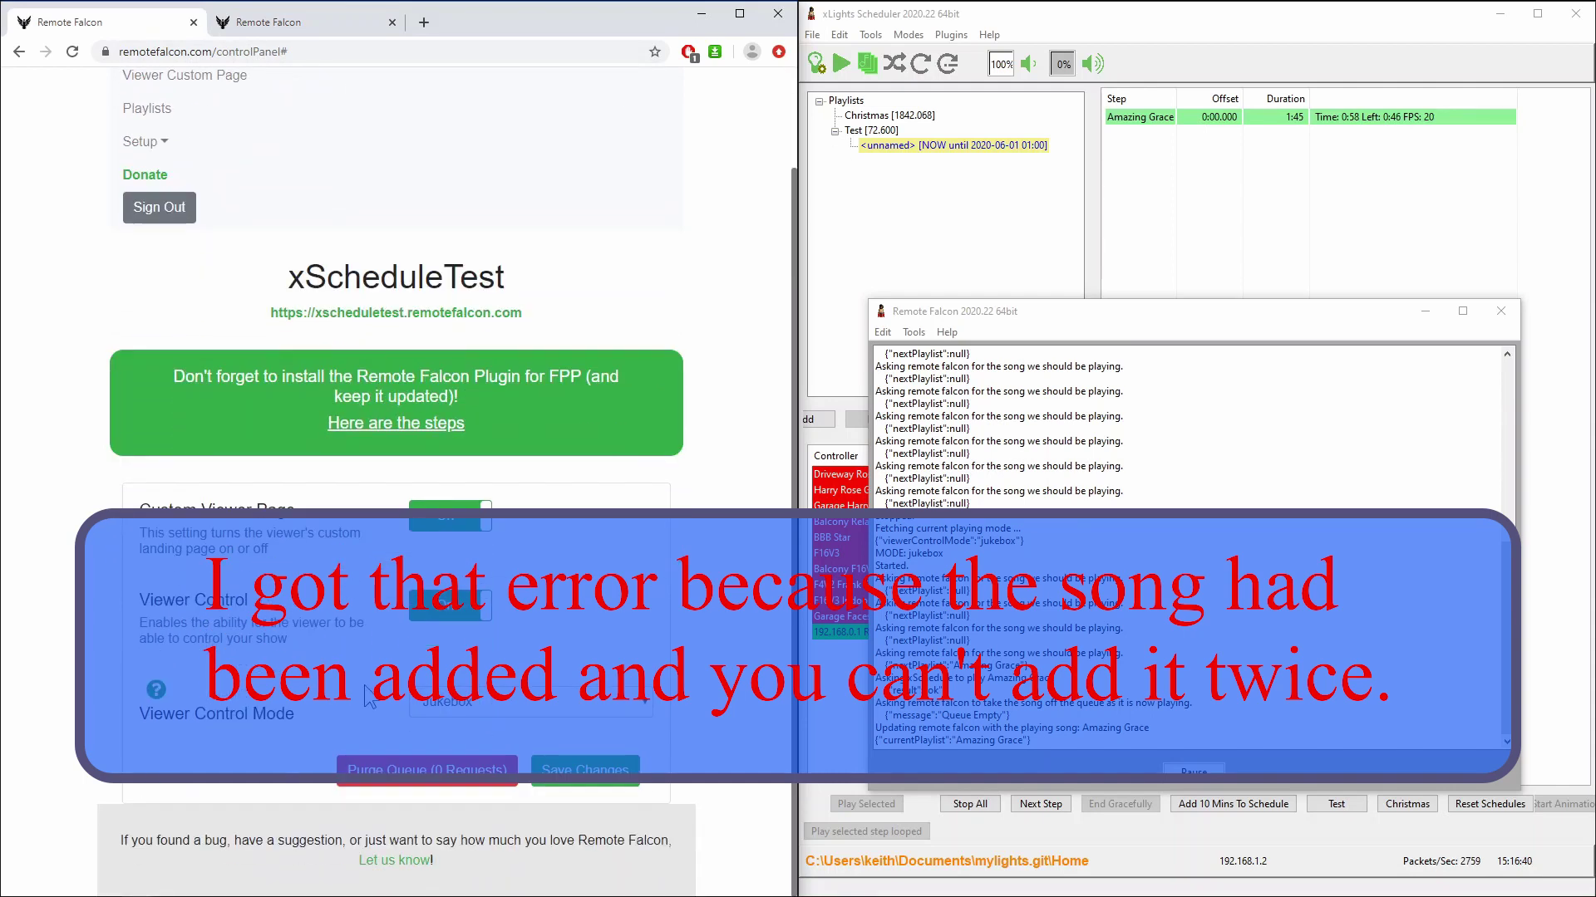
left_click(464, 706)
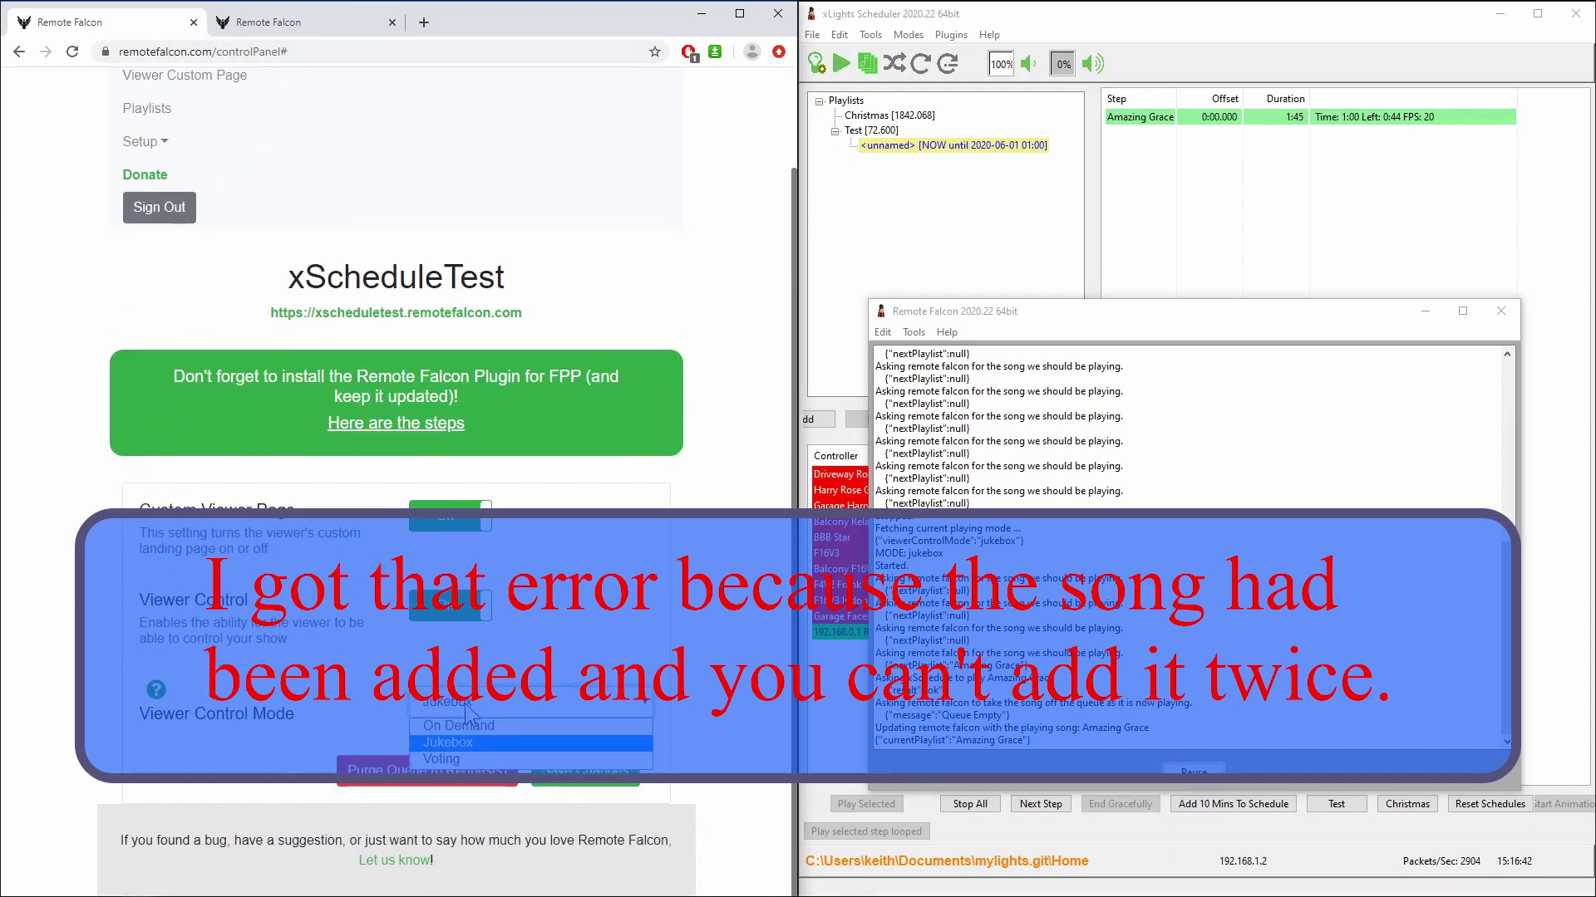
left_click(468, 705)
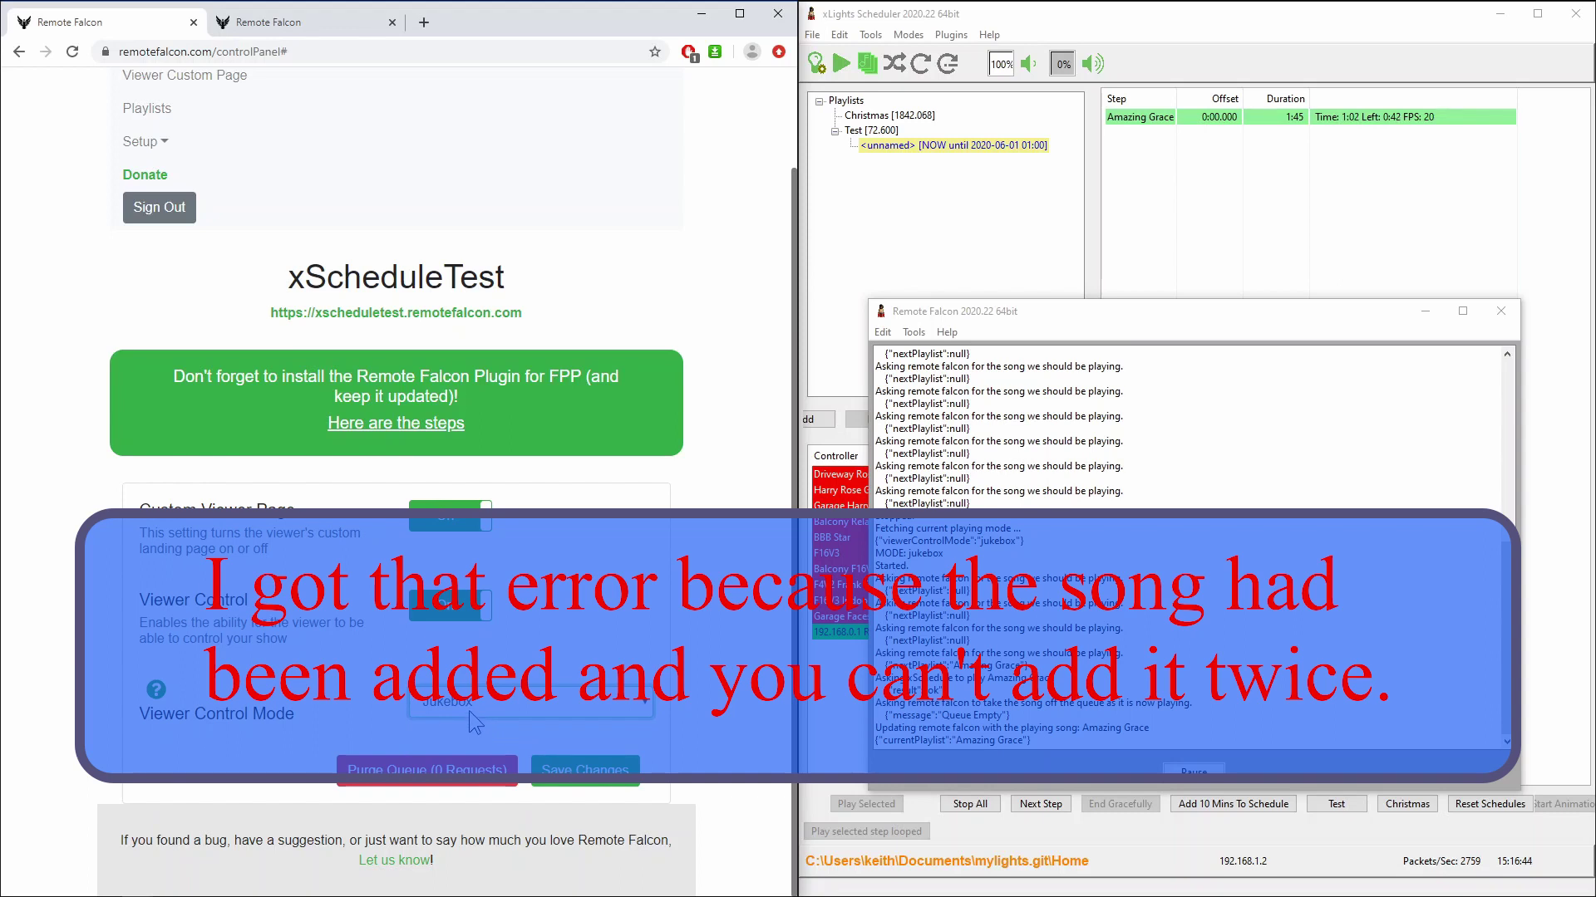
left_click(587, 779)
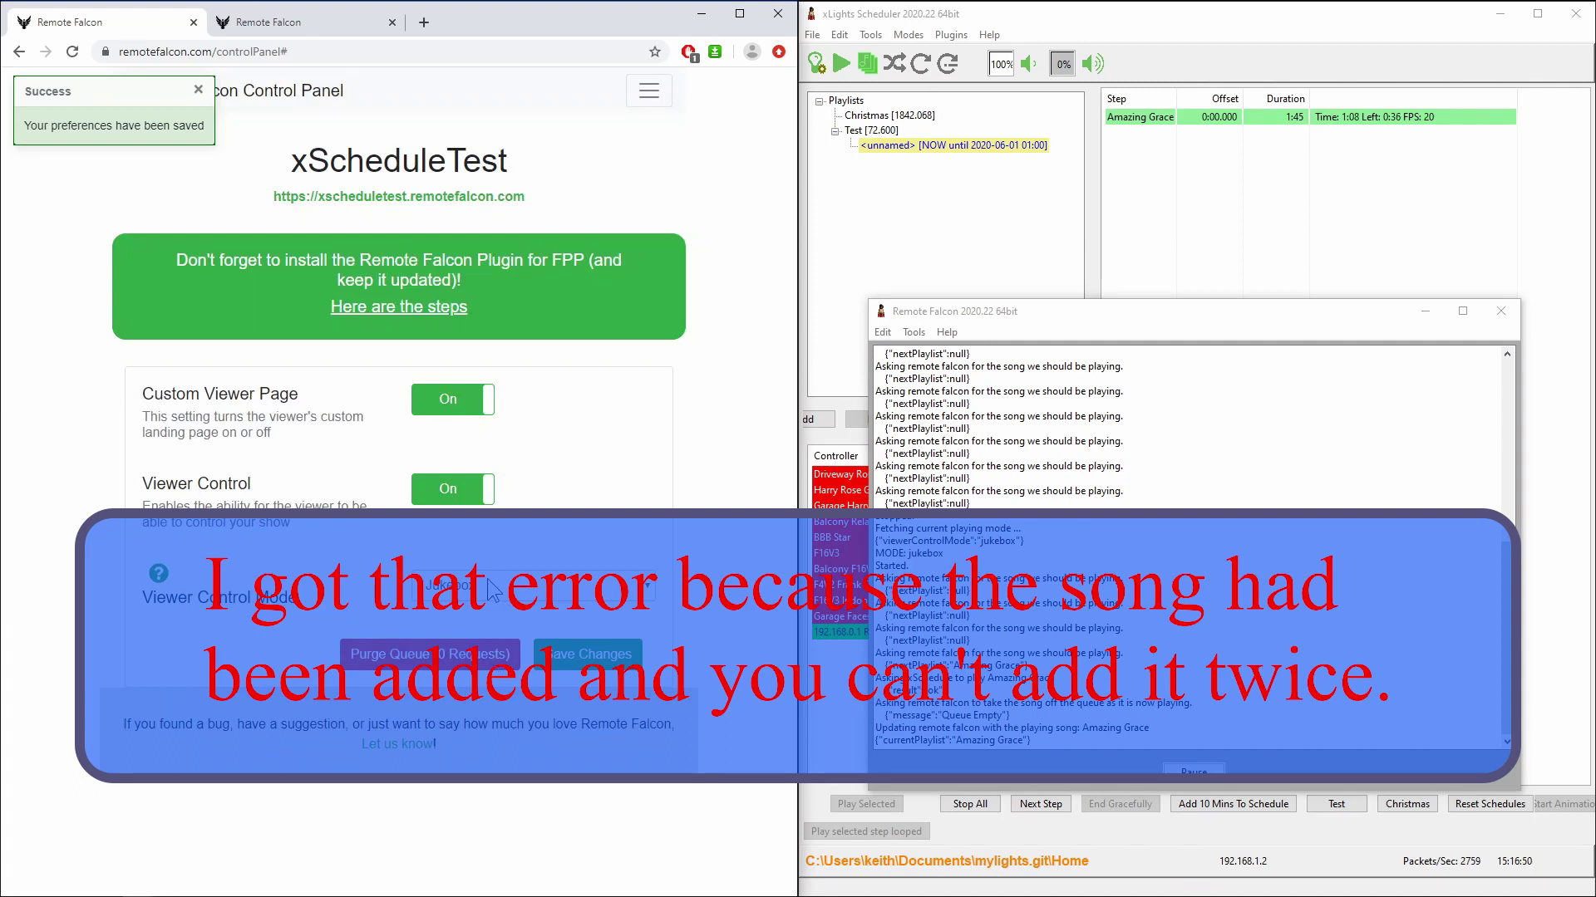
- Request Santa Claus Is Coming To Town on the viewer page and check the queue size
left_click(278, 19)
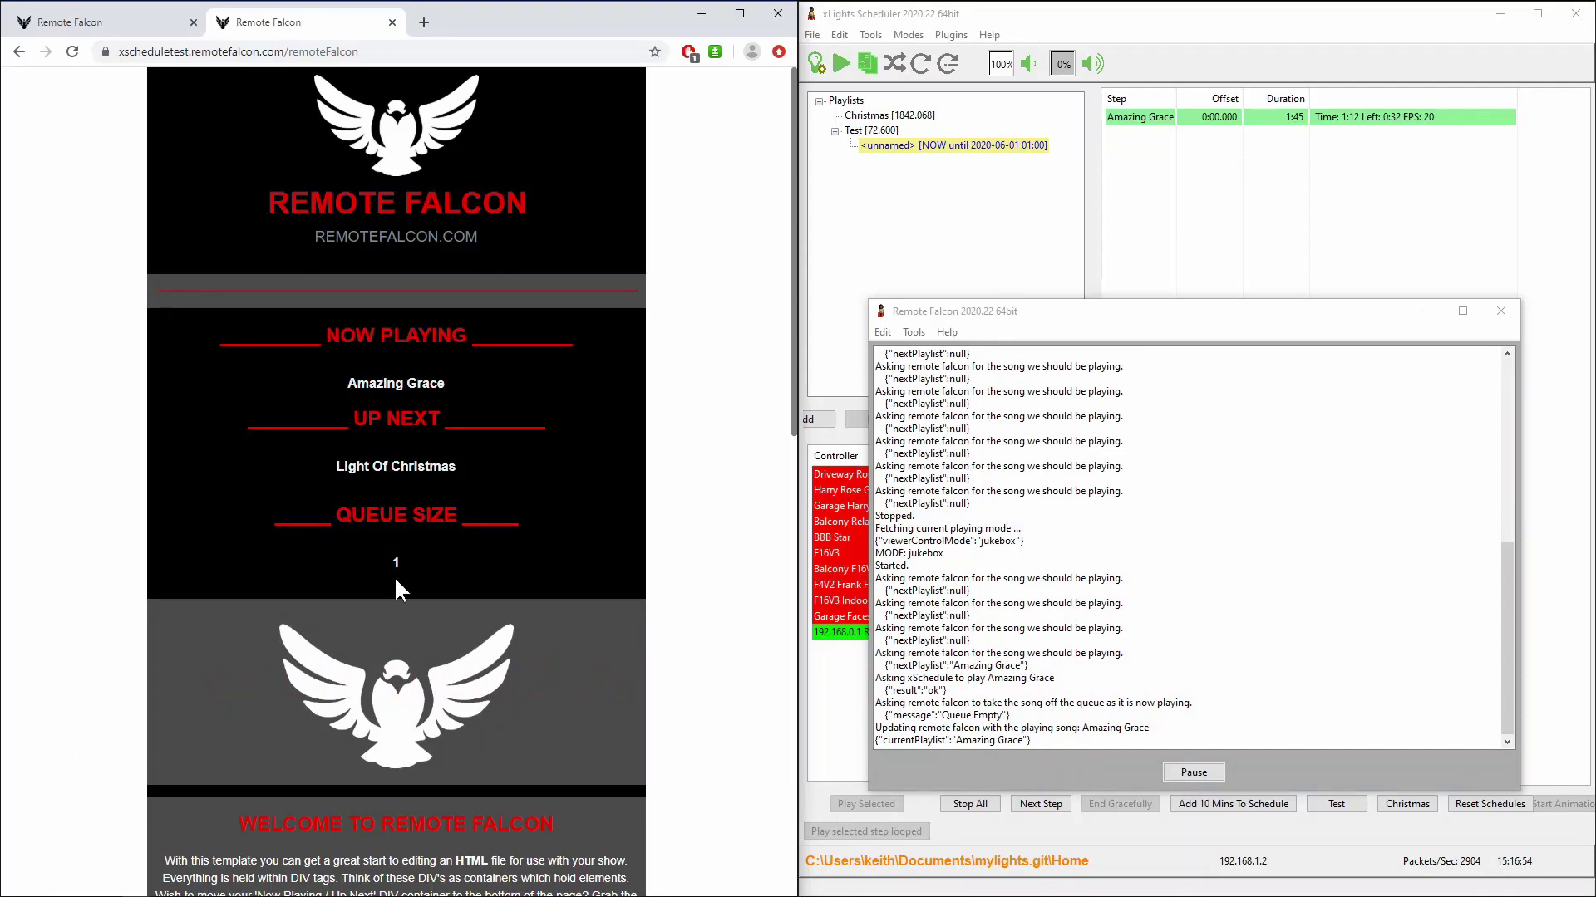
scroll(360, 660, "down", 13)
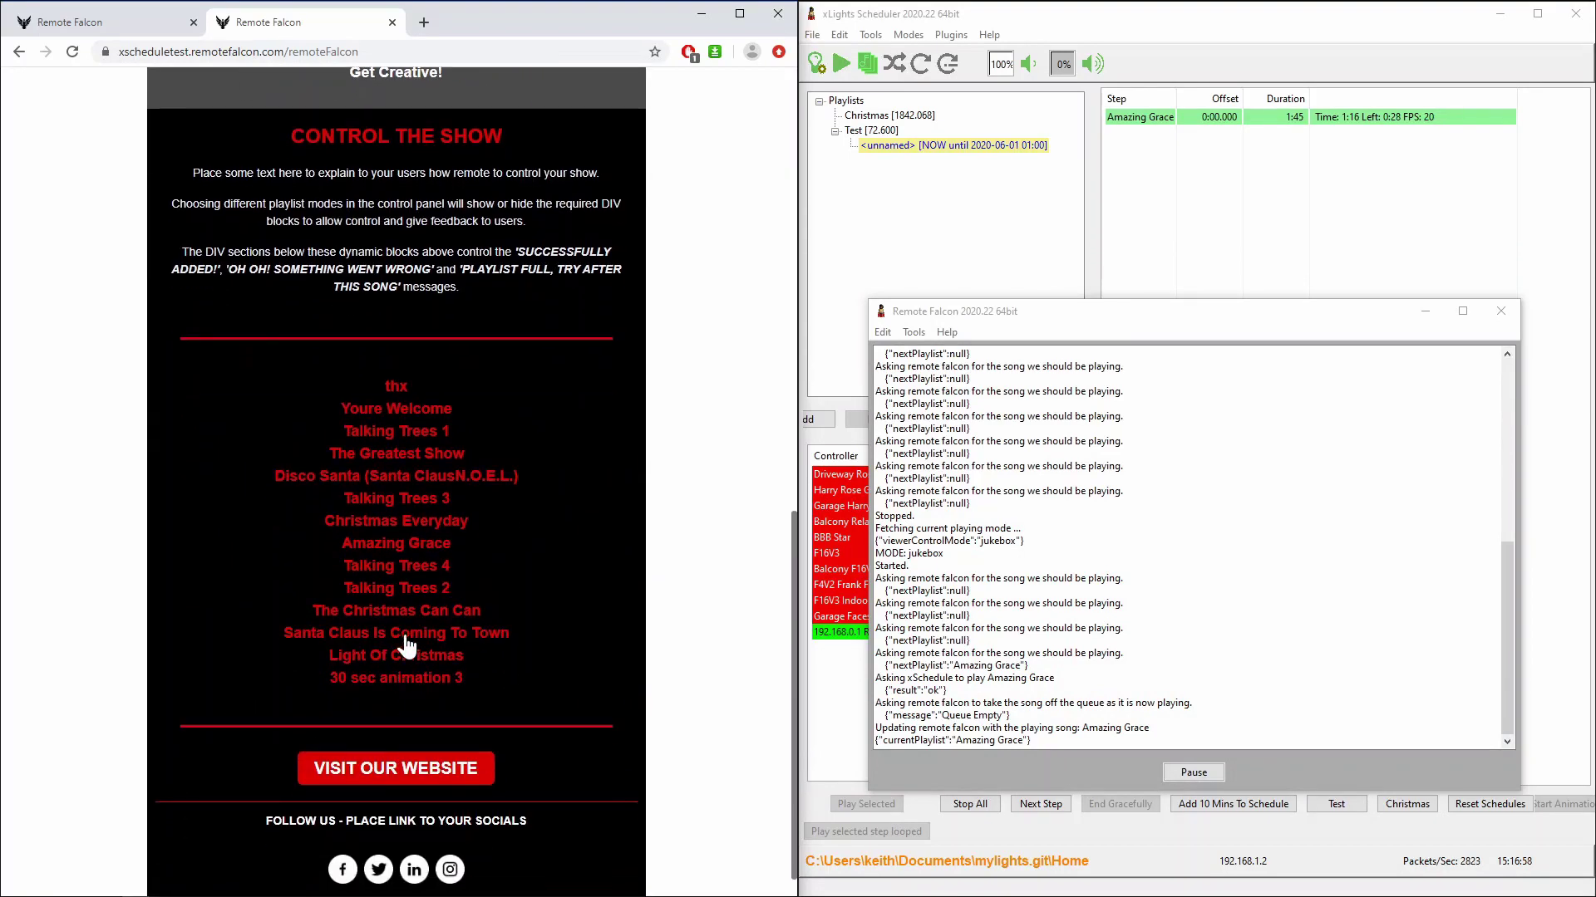
left_click(401, 638)
scroll(387, 648, "up", 12)
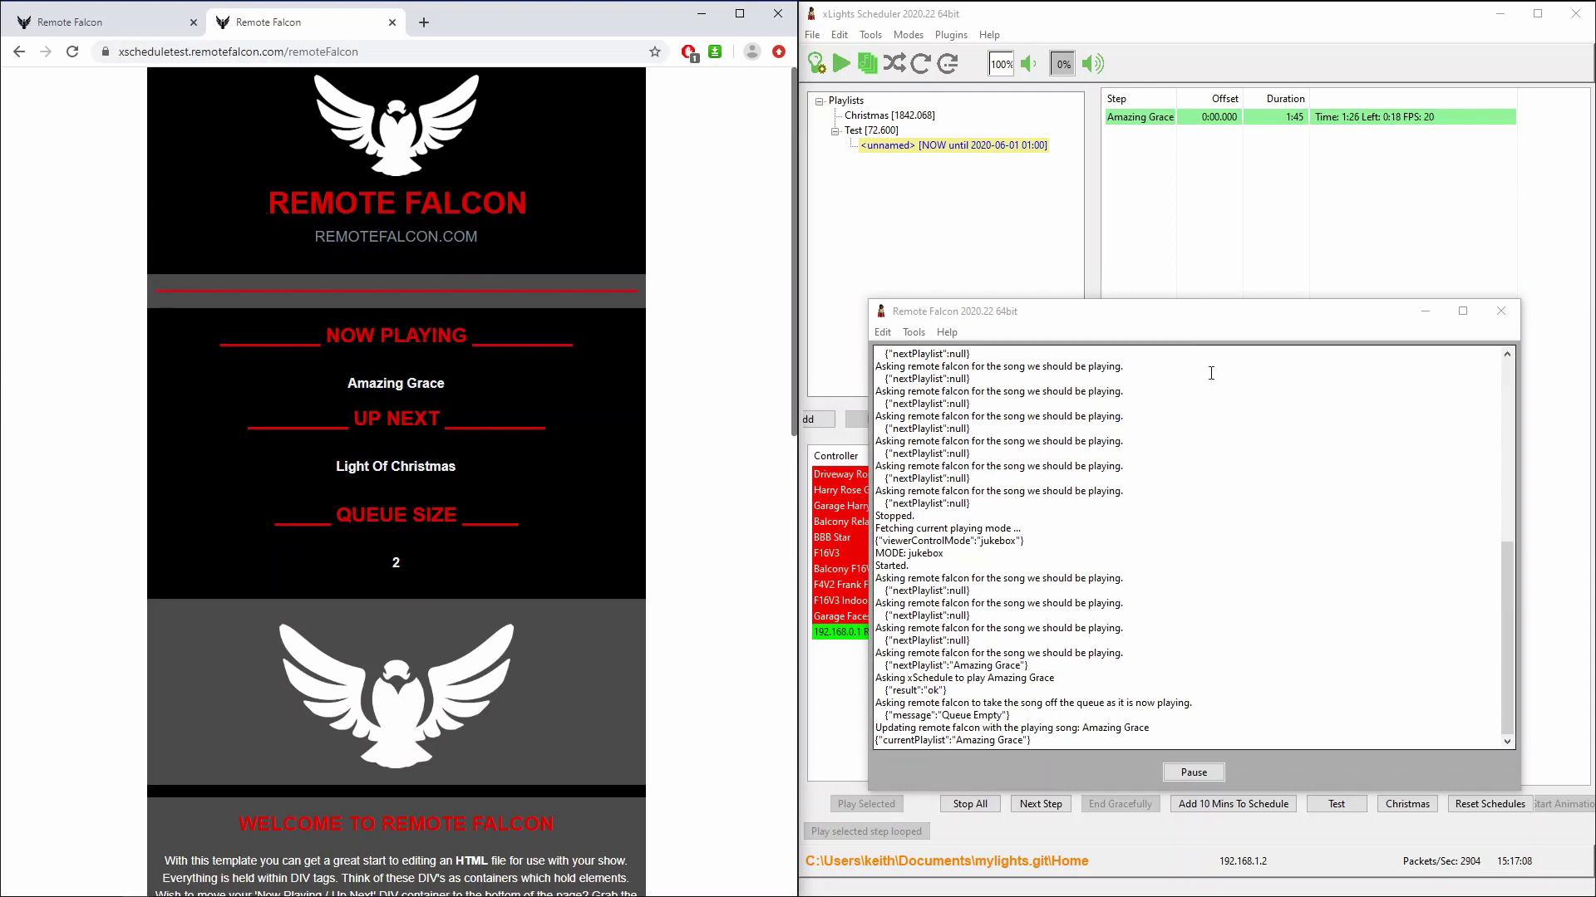
- Skip the song playing in xLights Scheduler to start the next queued request
left_click(1185, 564)
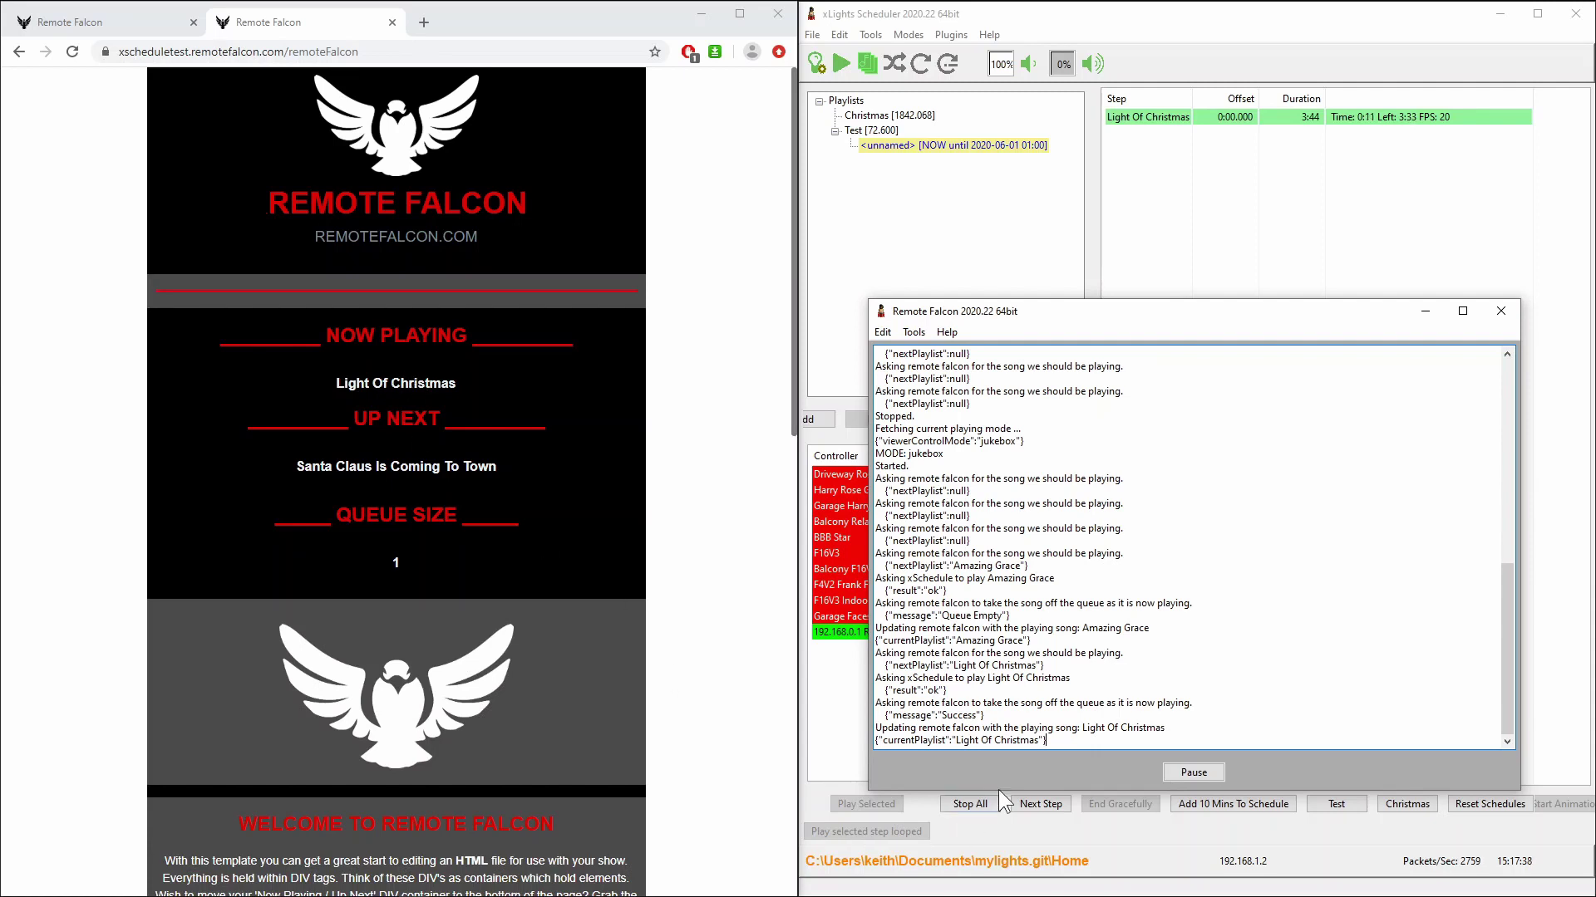
left_click(1042, 805)
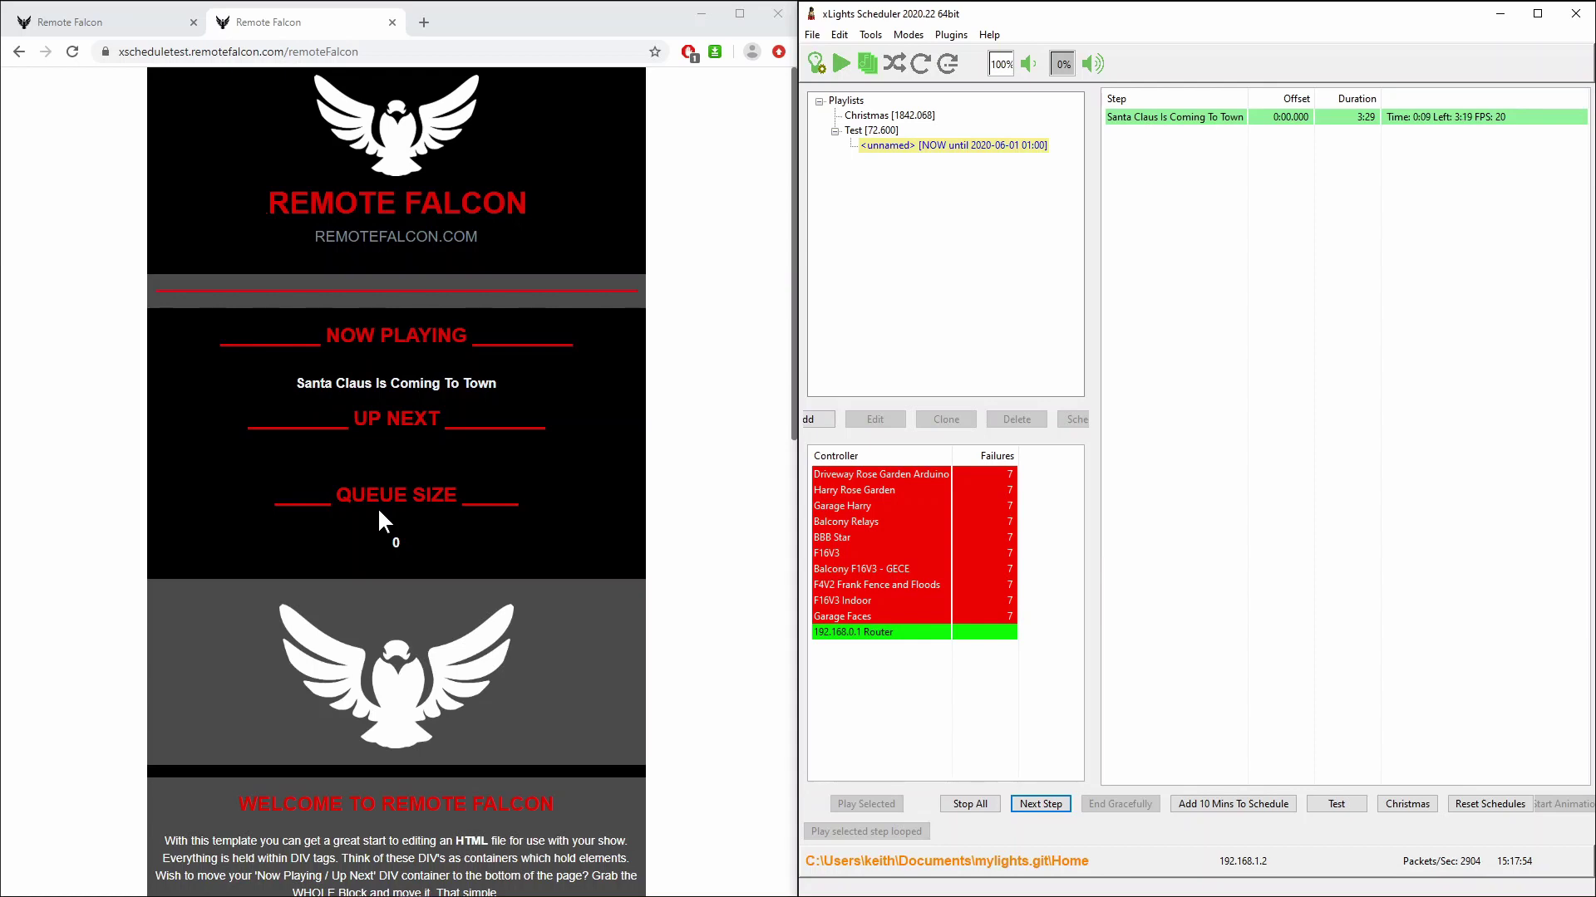
- Request The Greatest Show from the viewer page's song list and check the Up Next and Queue Size sections
scroll(140, 630, "down", 4)
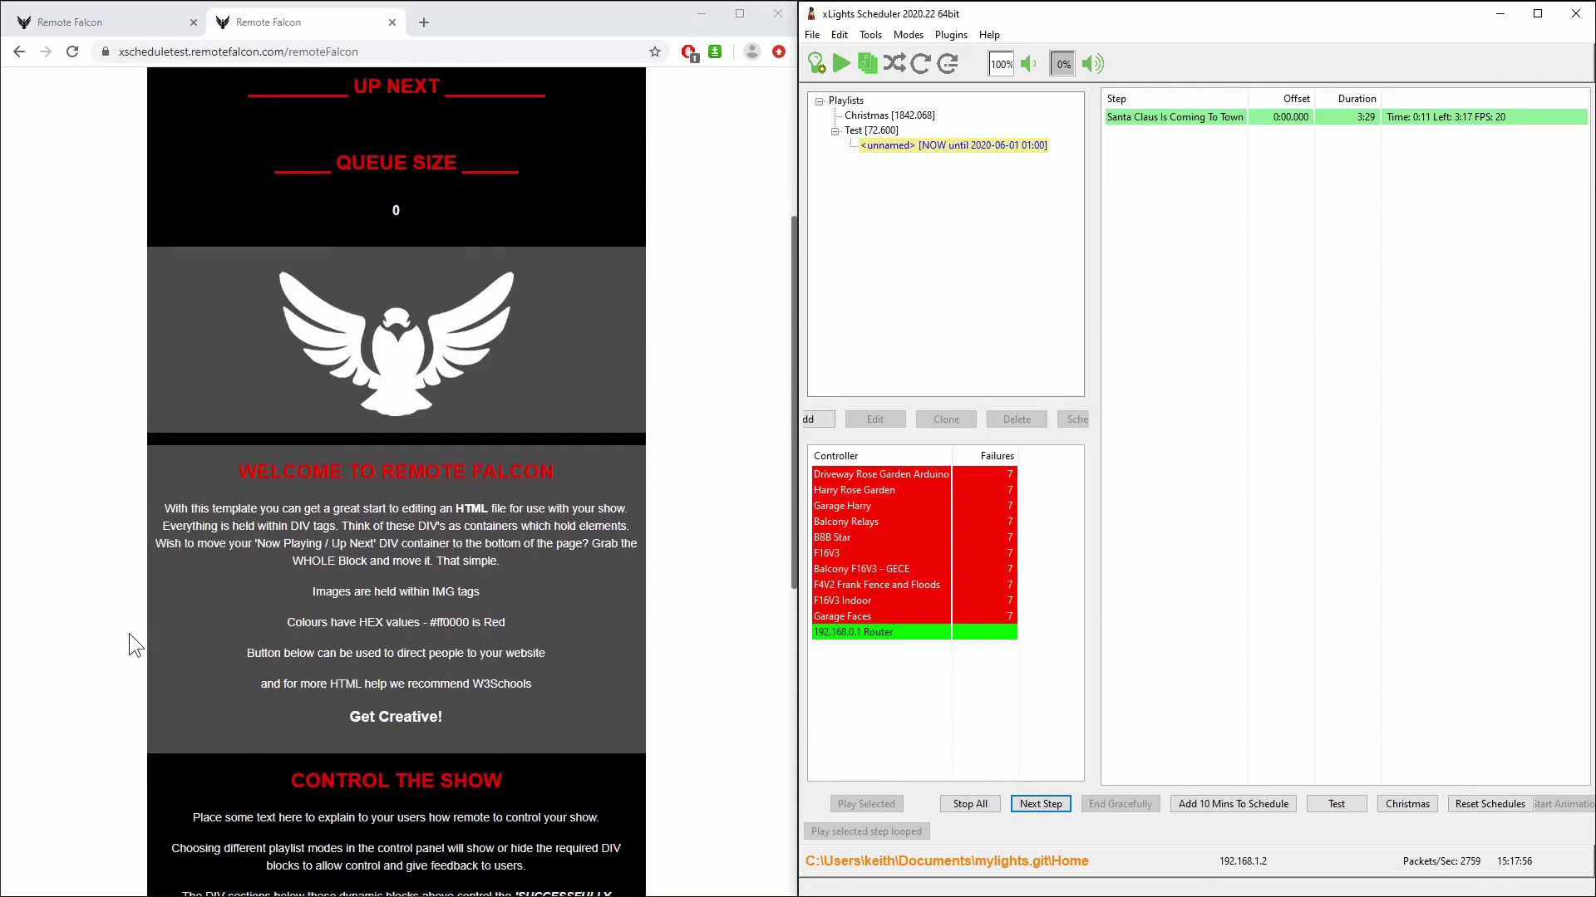
scroll(128, 634, "down", 5)
scroll(250, 628, "down", 1)
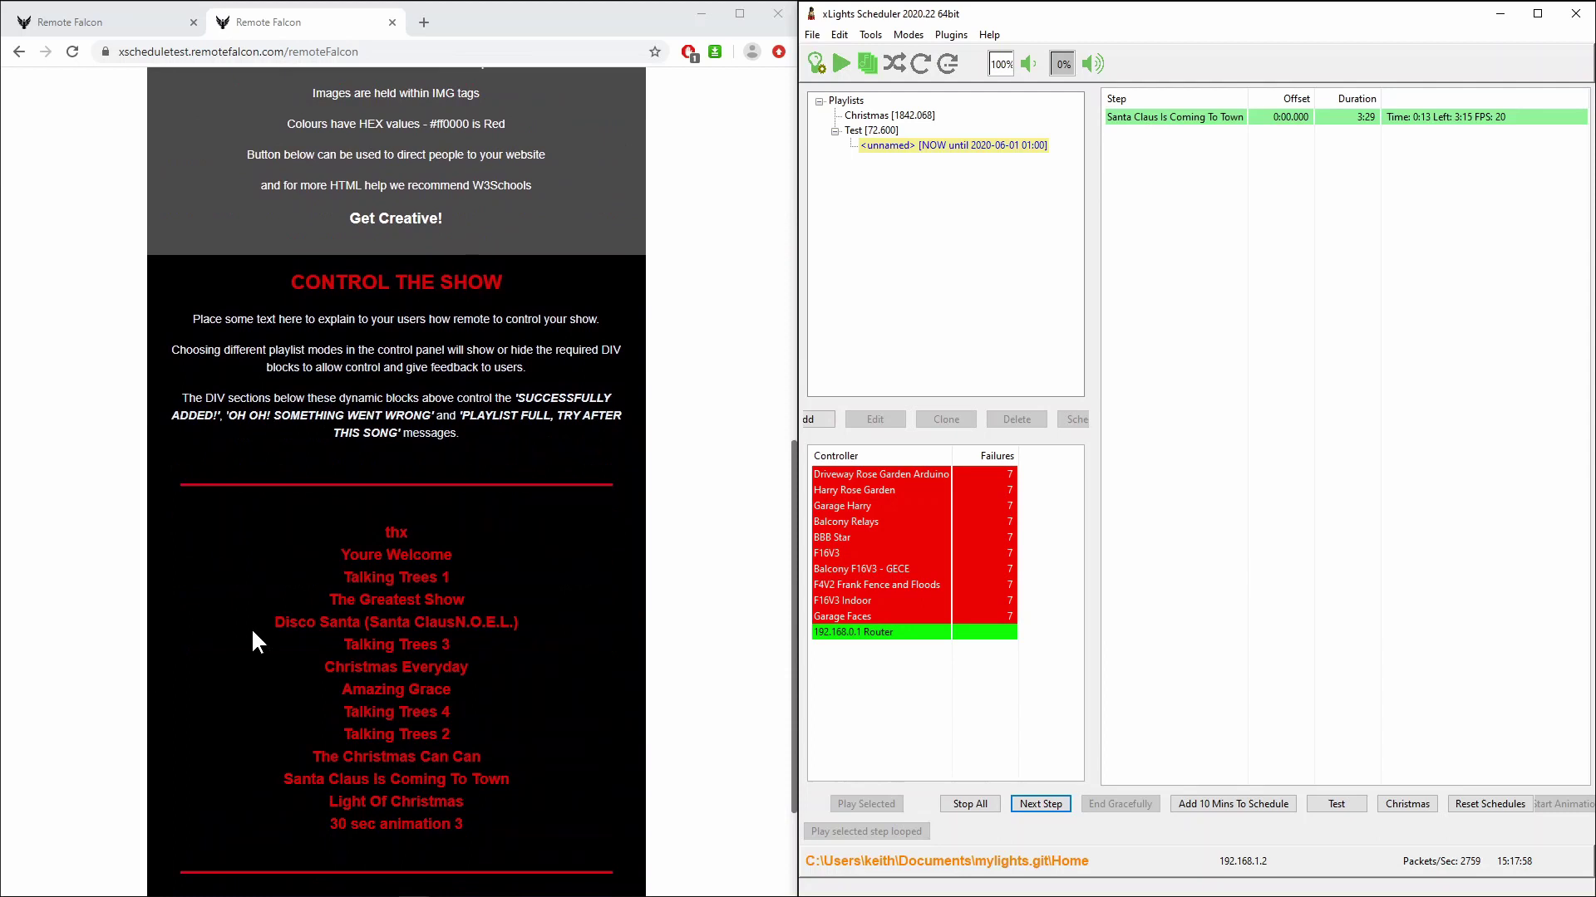
left_click(385, 618)
scroll(387, 615, "up", 1)
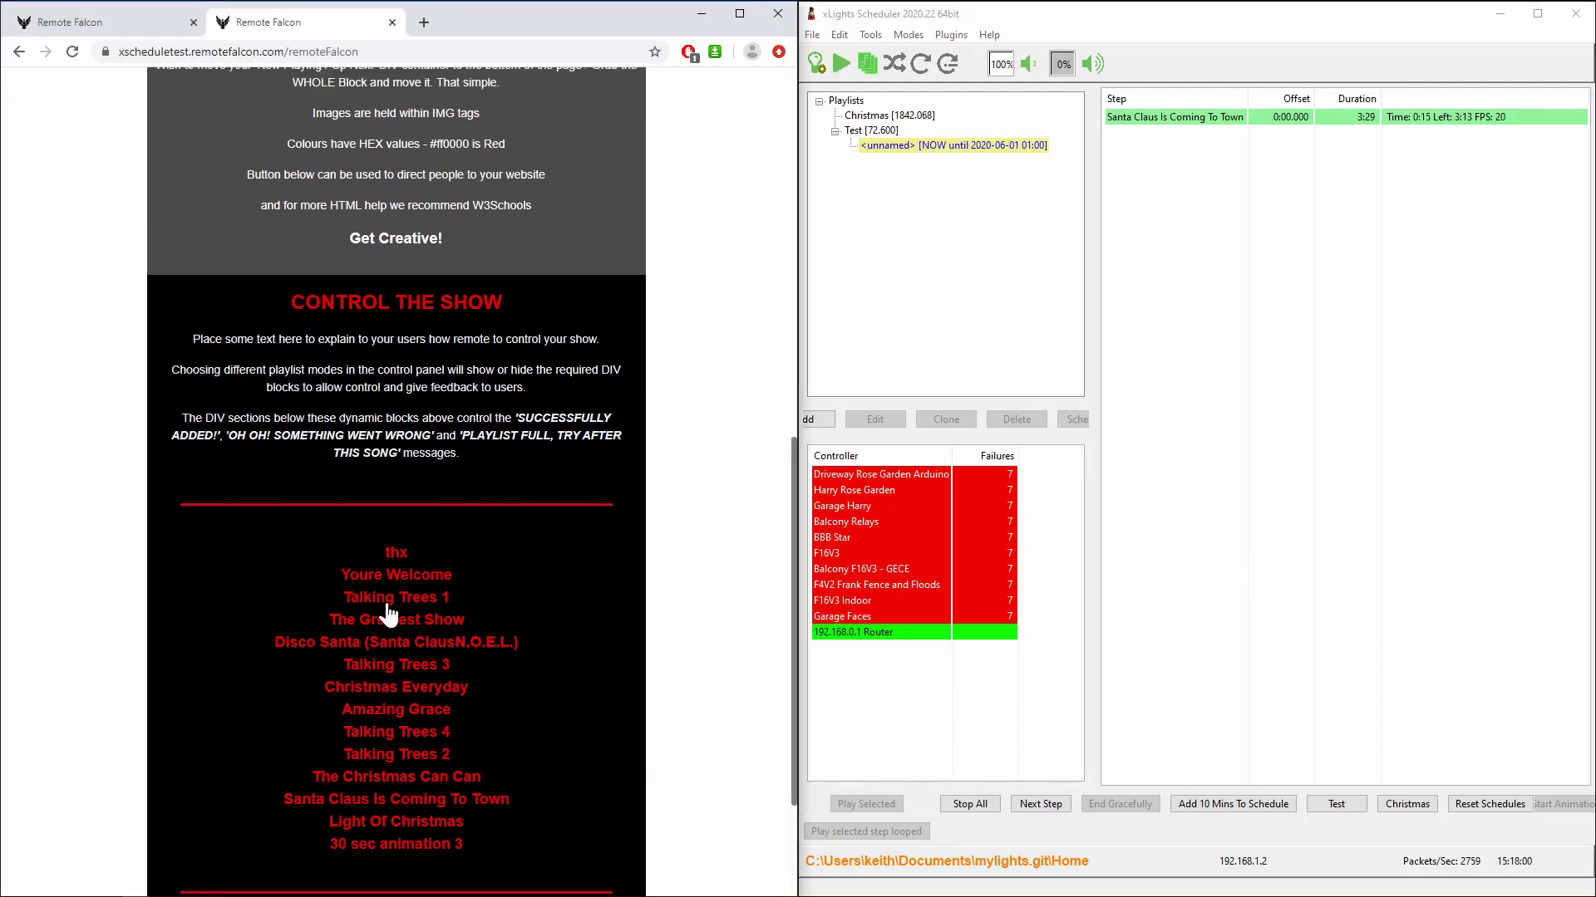
scroll(218, 531, "up", 10)
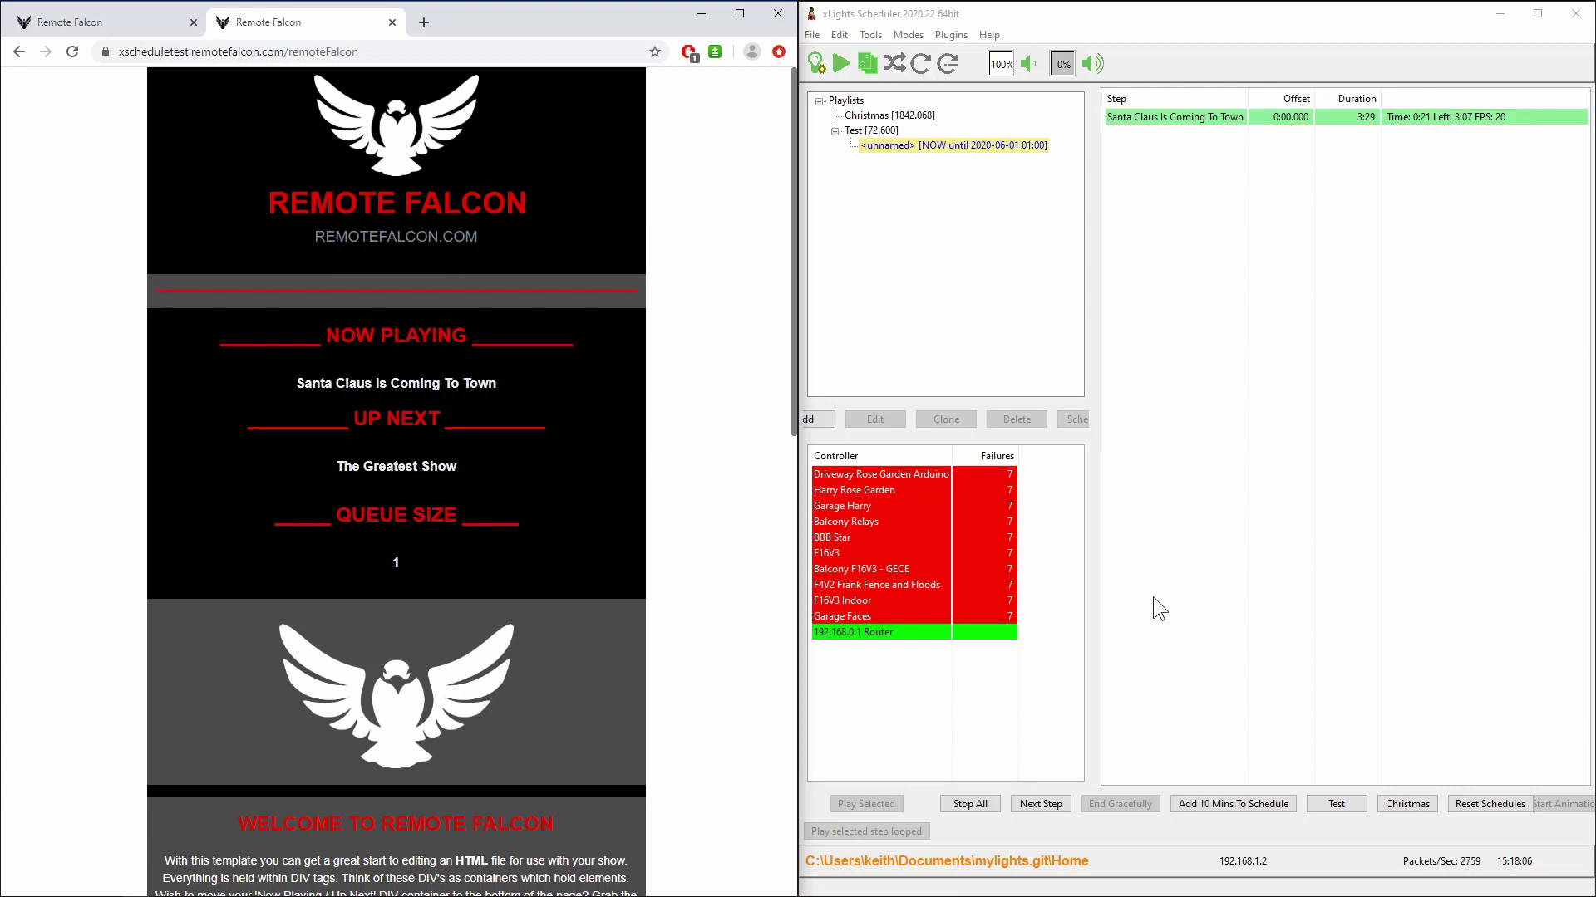
- Skip Santa Claus Is Coming To Town in xLights Scheduler to start the queued song, and review the viewer page
left_click(1038, 804)
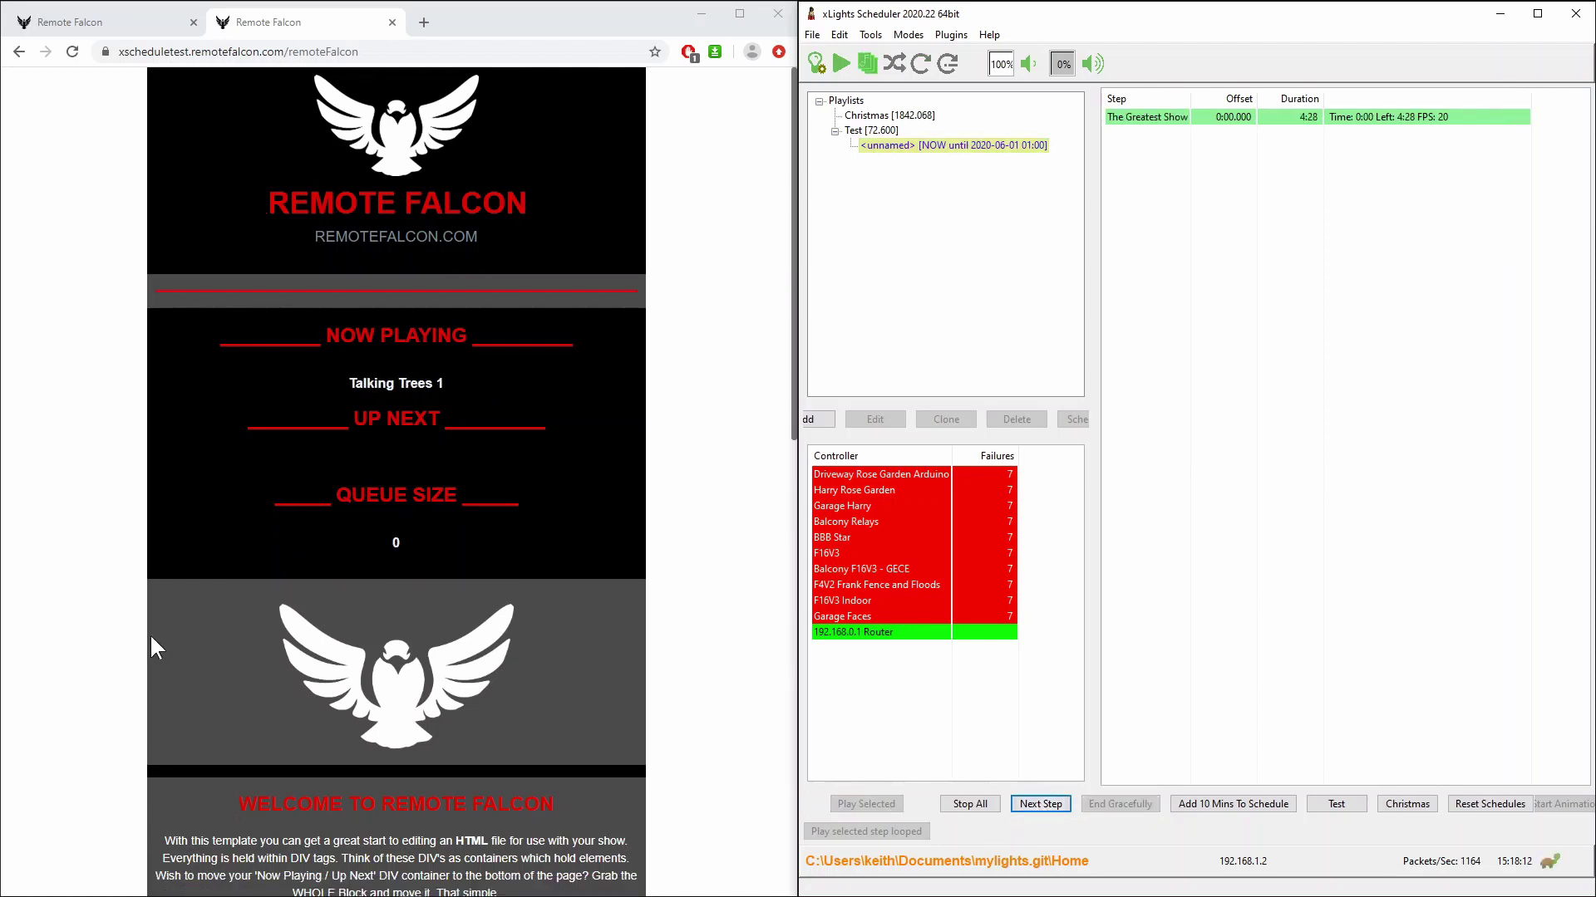
scroll(149, 638, "down", 9)
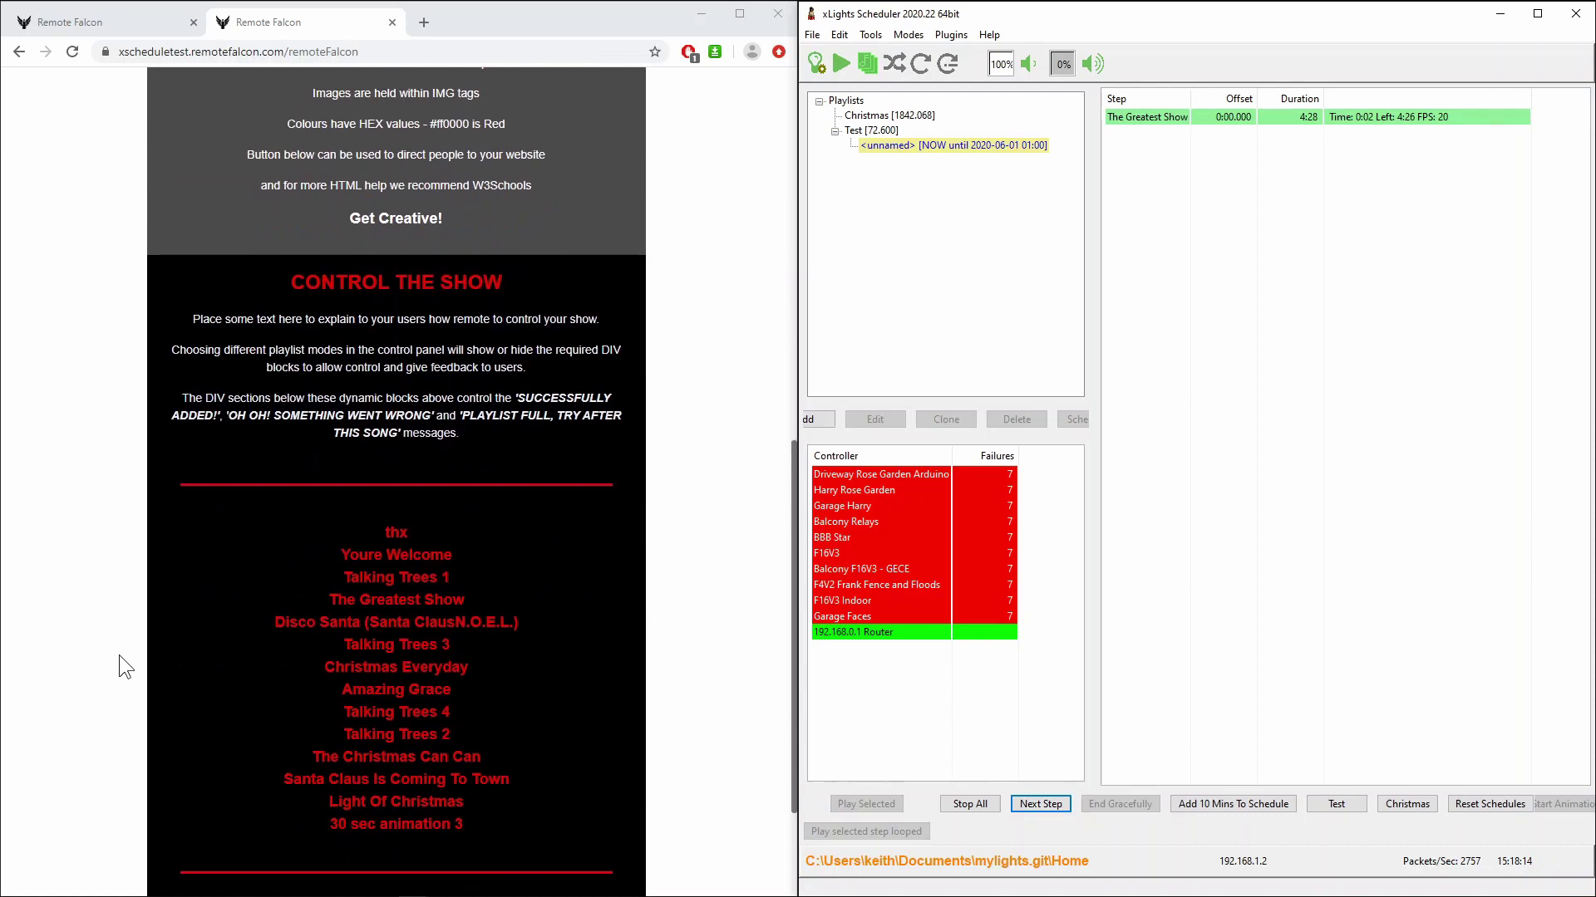
scroll(119, 654, "up", 6)
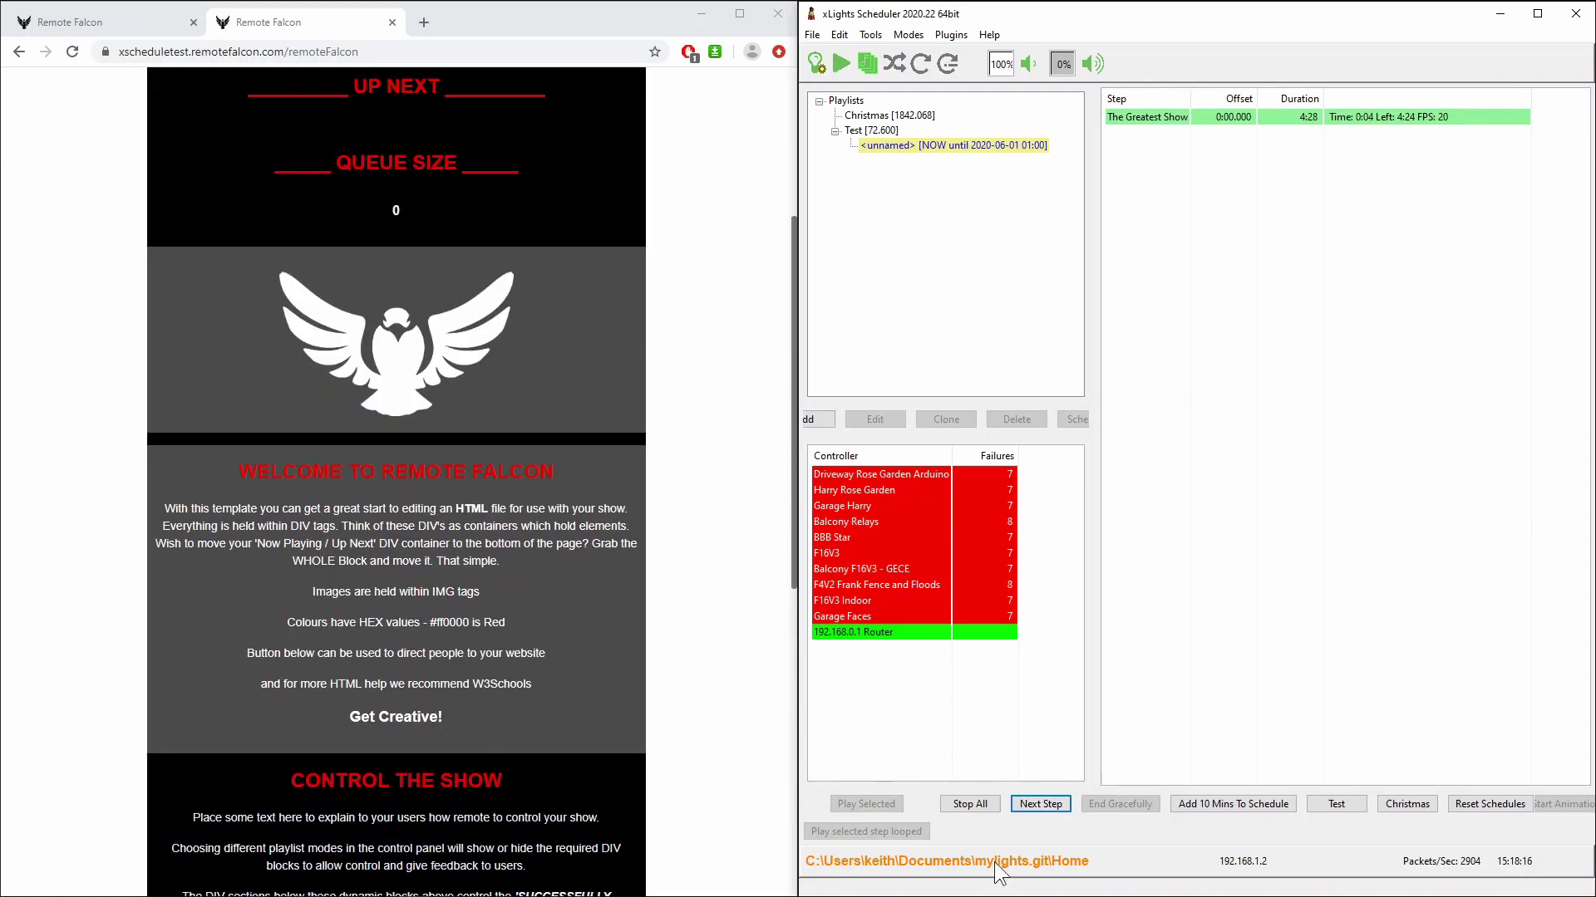
- Stop all playback in xLights Scheduler and reset the schedules so the Test playlist's schedule runs again
left_click(980, 803)
left_click(1358, 802)
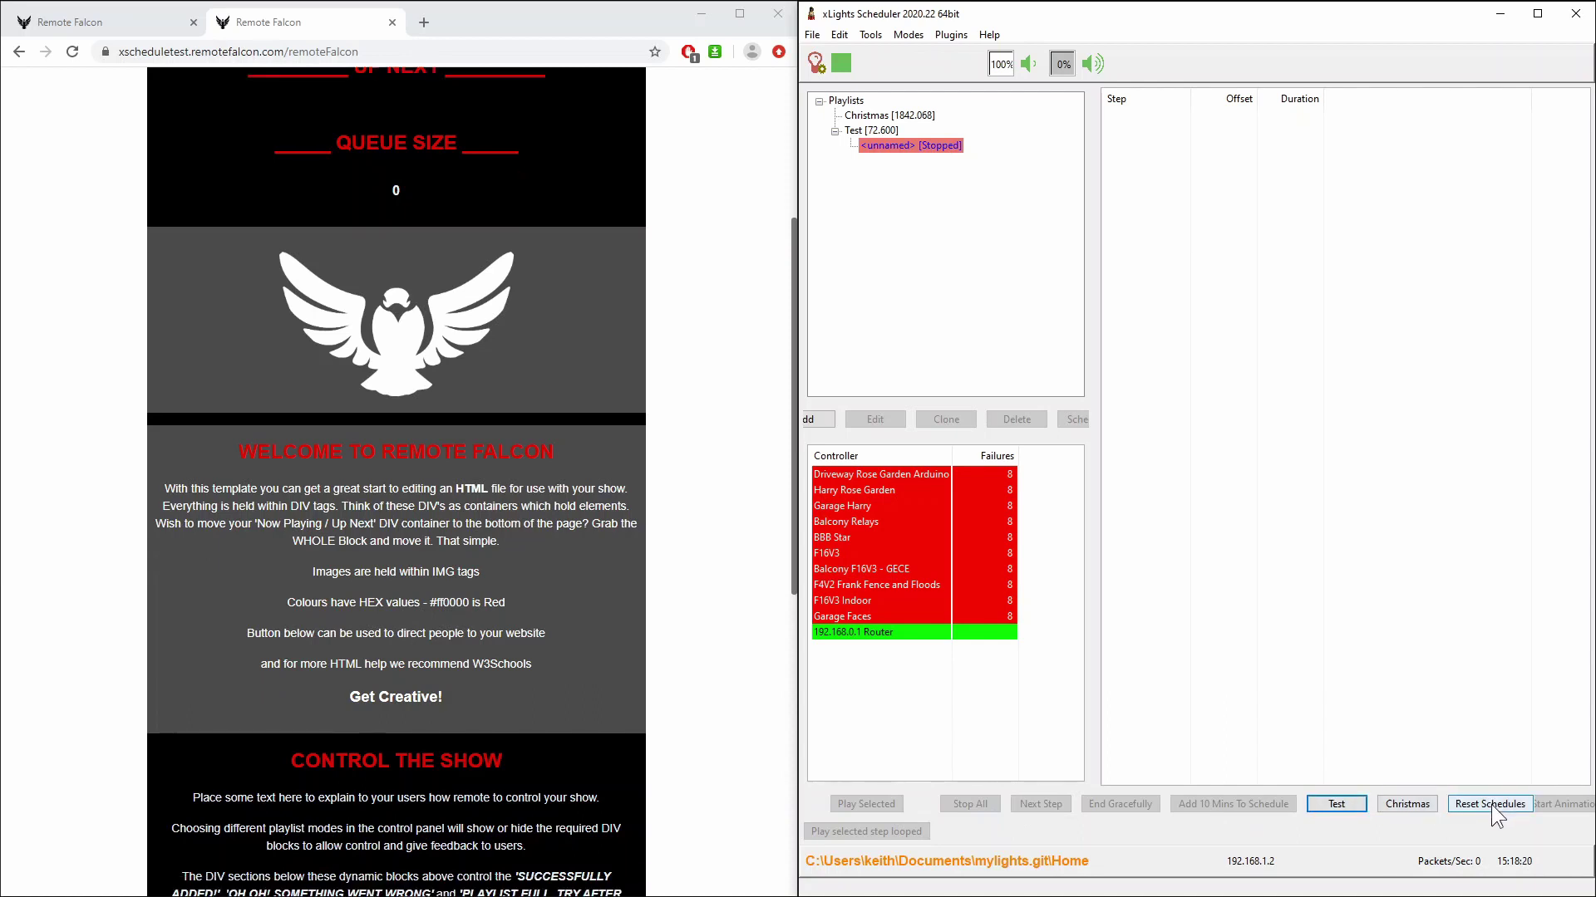
left_click(1491, 804)
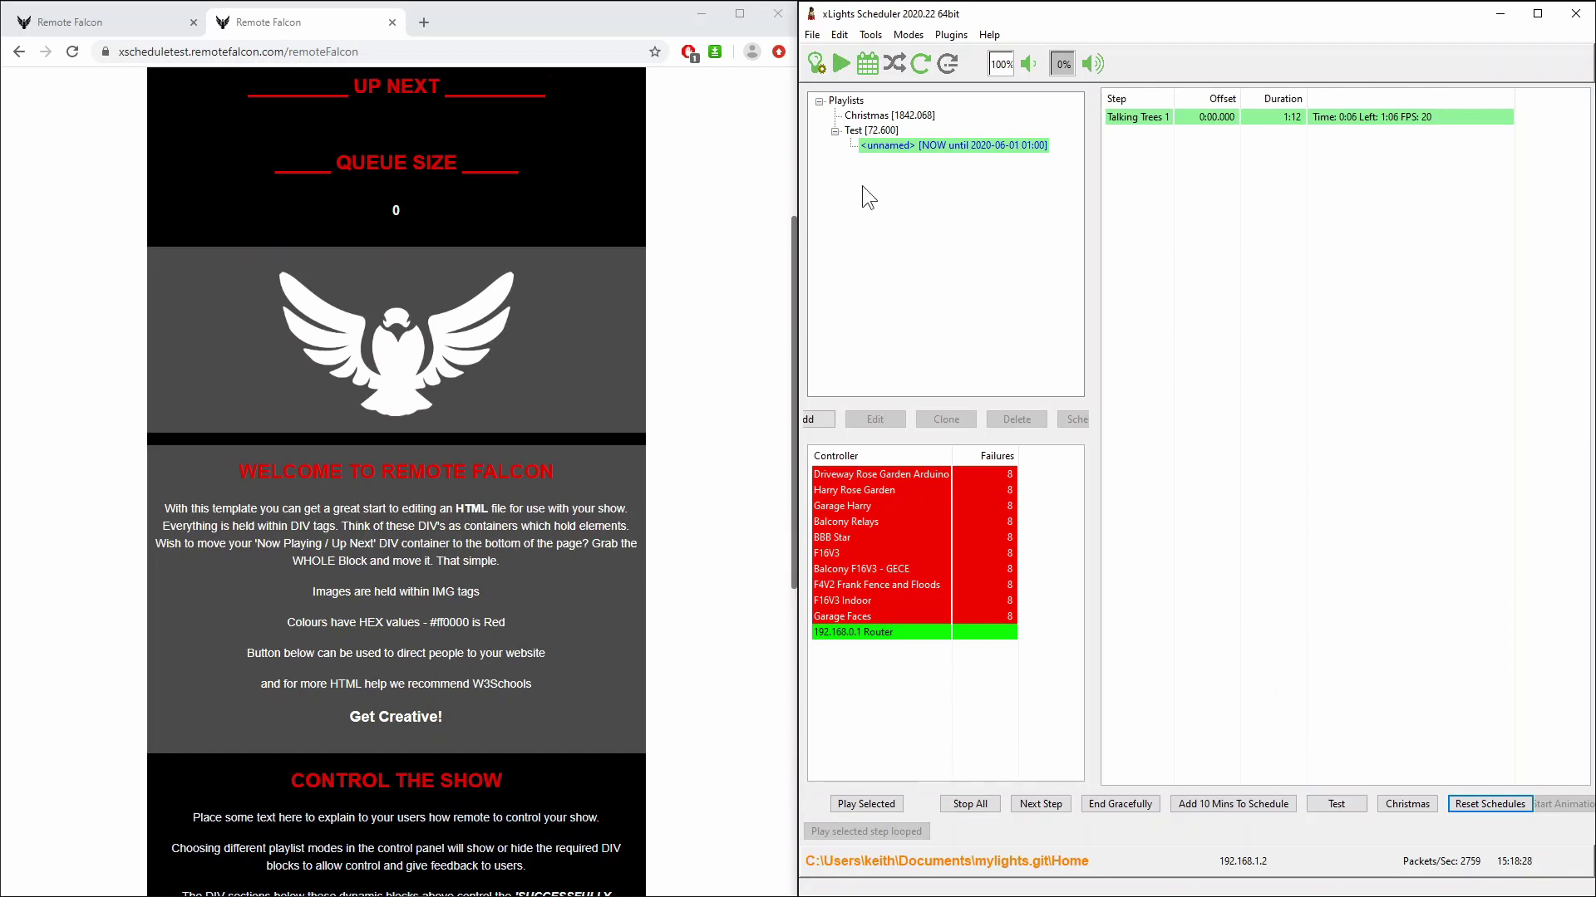
- Open the Remote Falcon plugin window in xLights Scheduler and pause the plugin
left_click(950, 35)
left_click(962, 51)
left_click(954, 36)
left_click(963, 49)
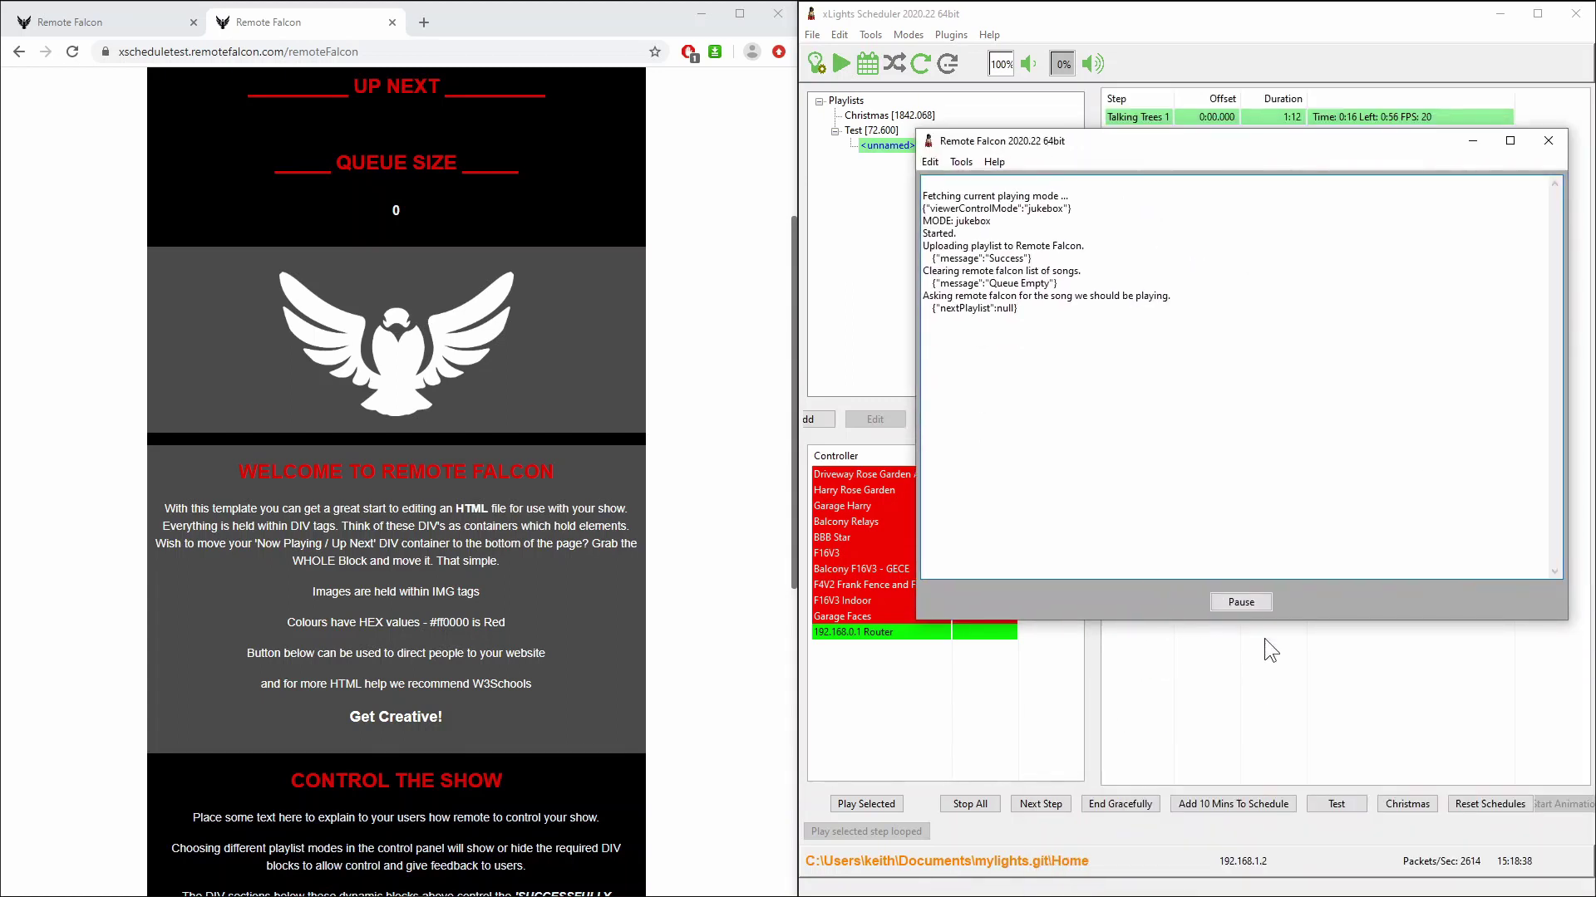
left_click(1241, 602)
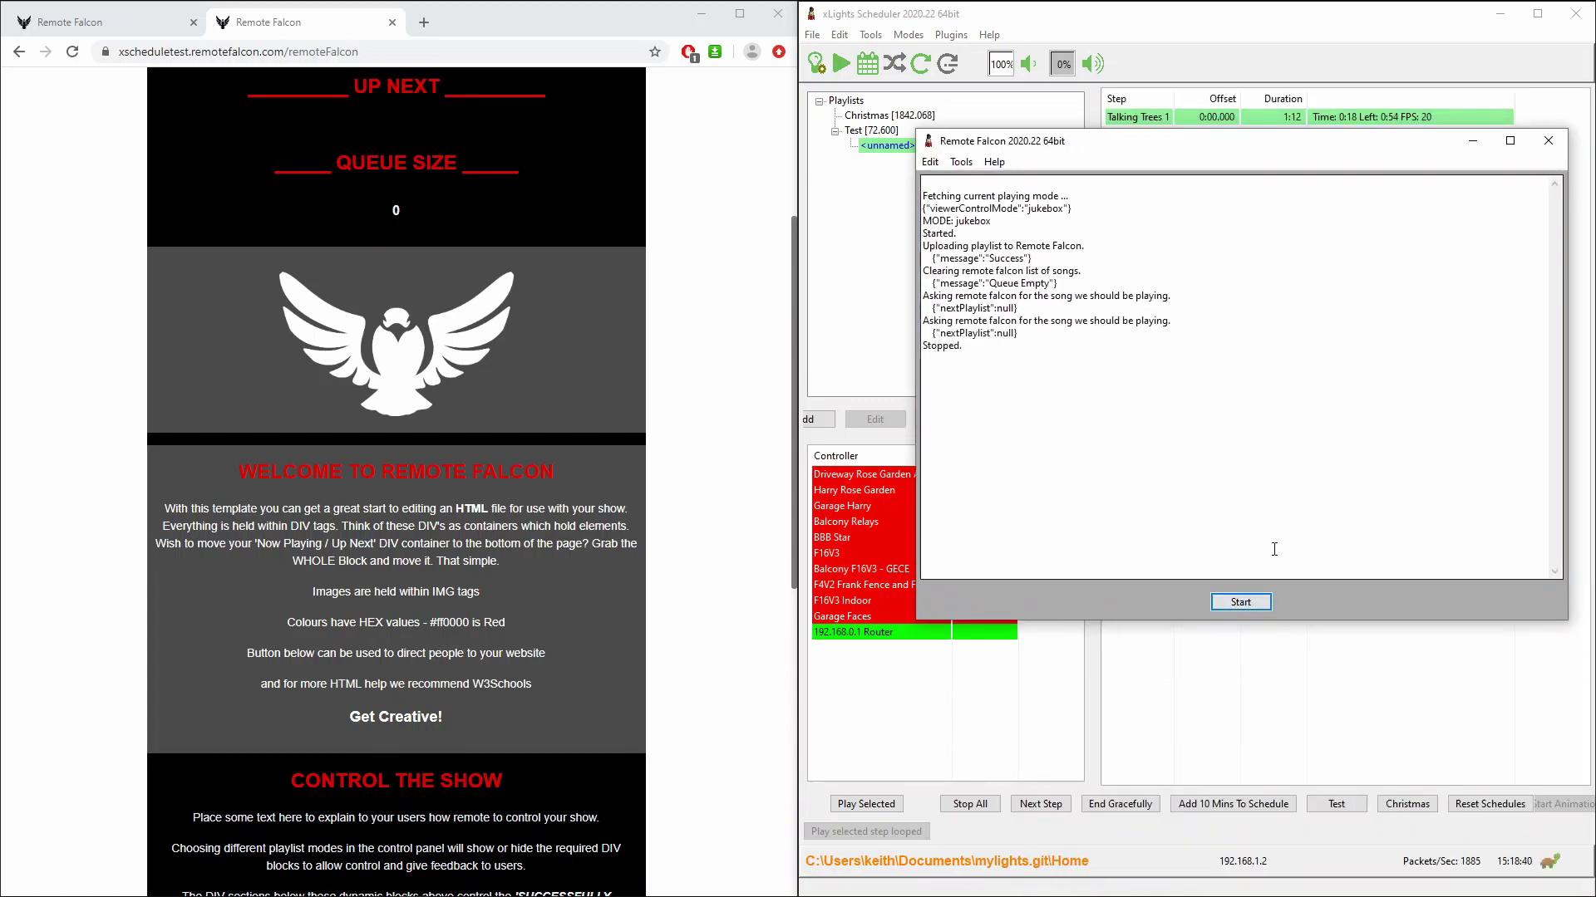
- Set the Viewer Control Mode to Voting in the Remote Falcon control panel and save the changes
left_click(113, 26)
left_click(453, 583)
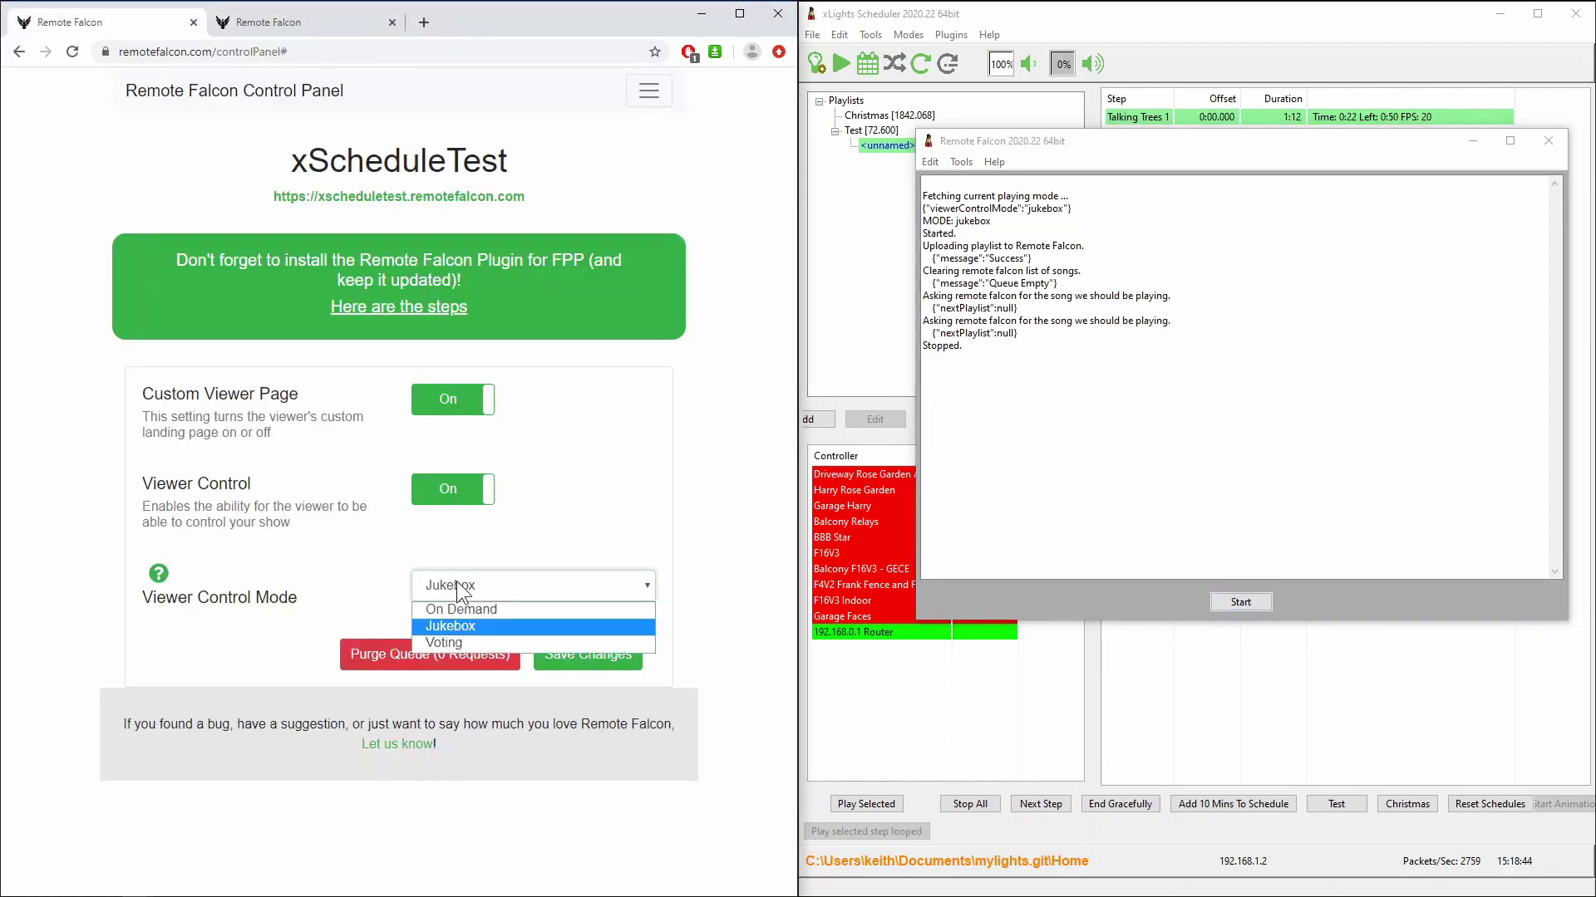
left_click(453, 638)
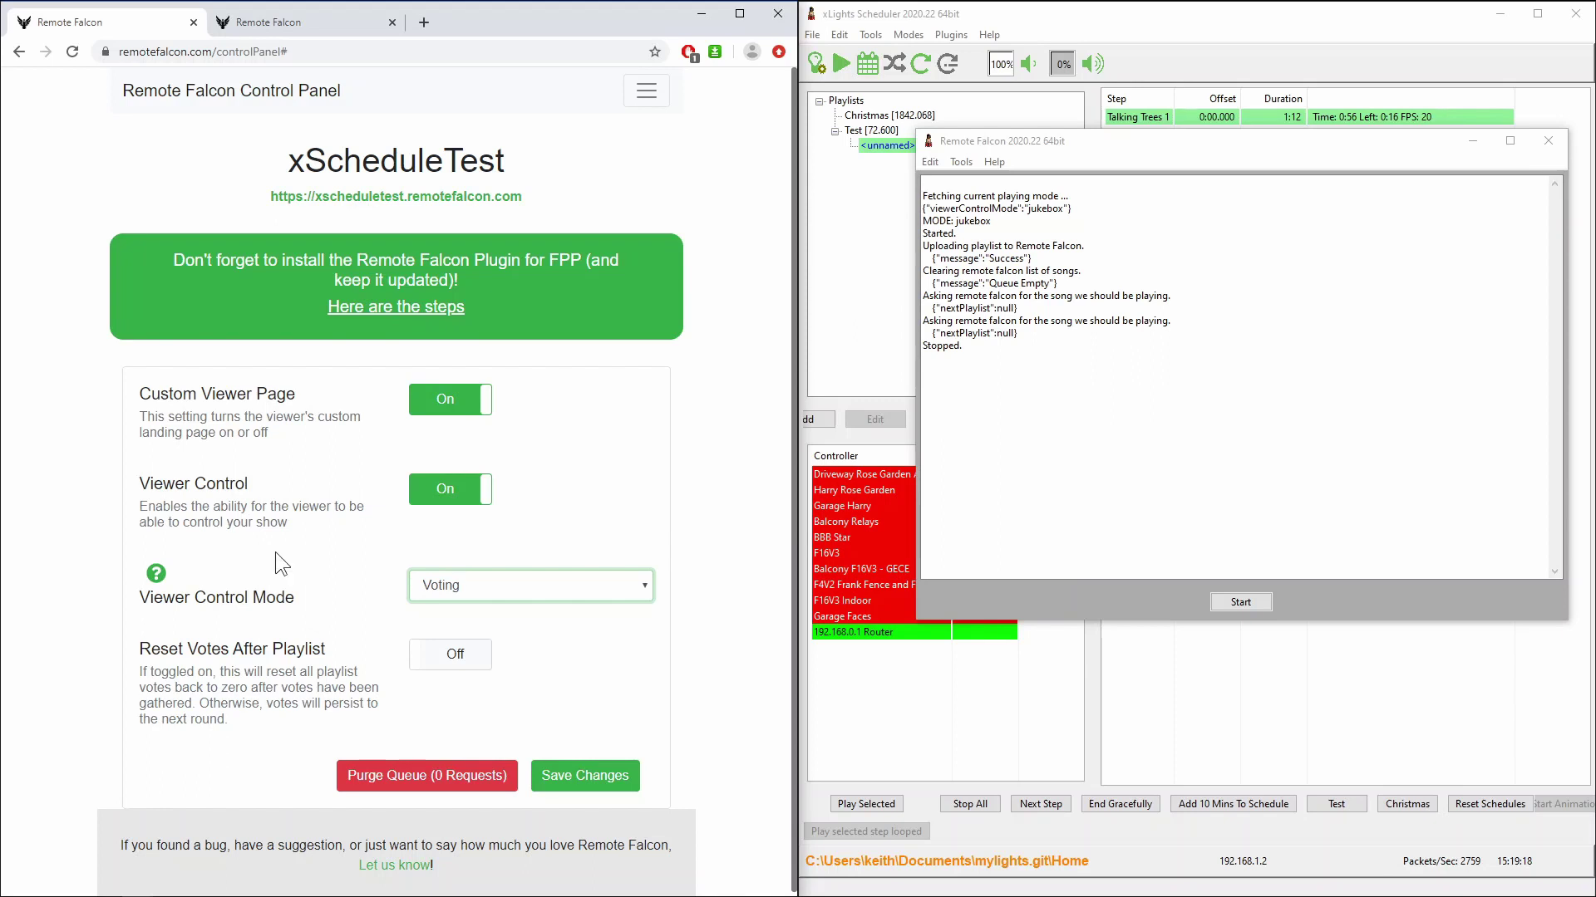
left_click(584, 775)
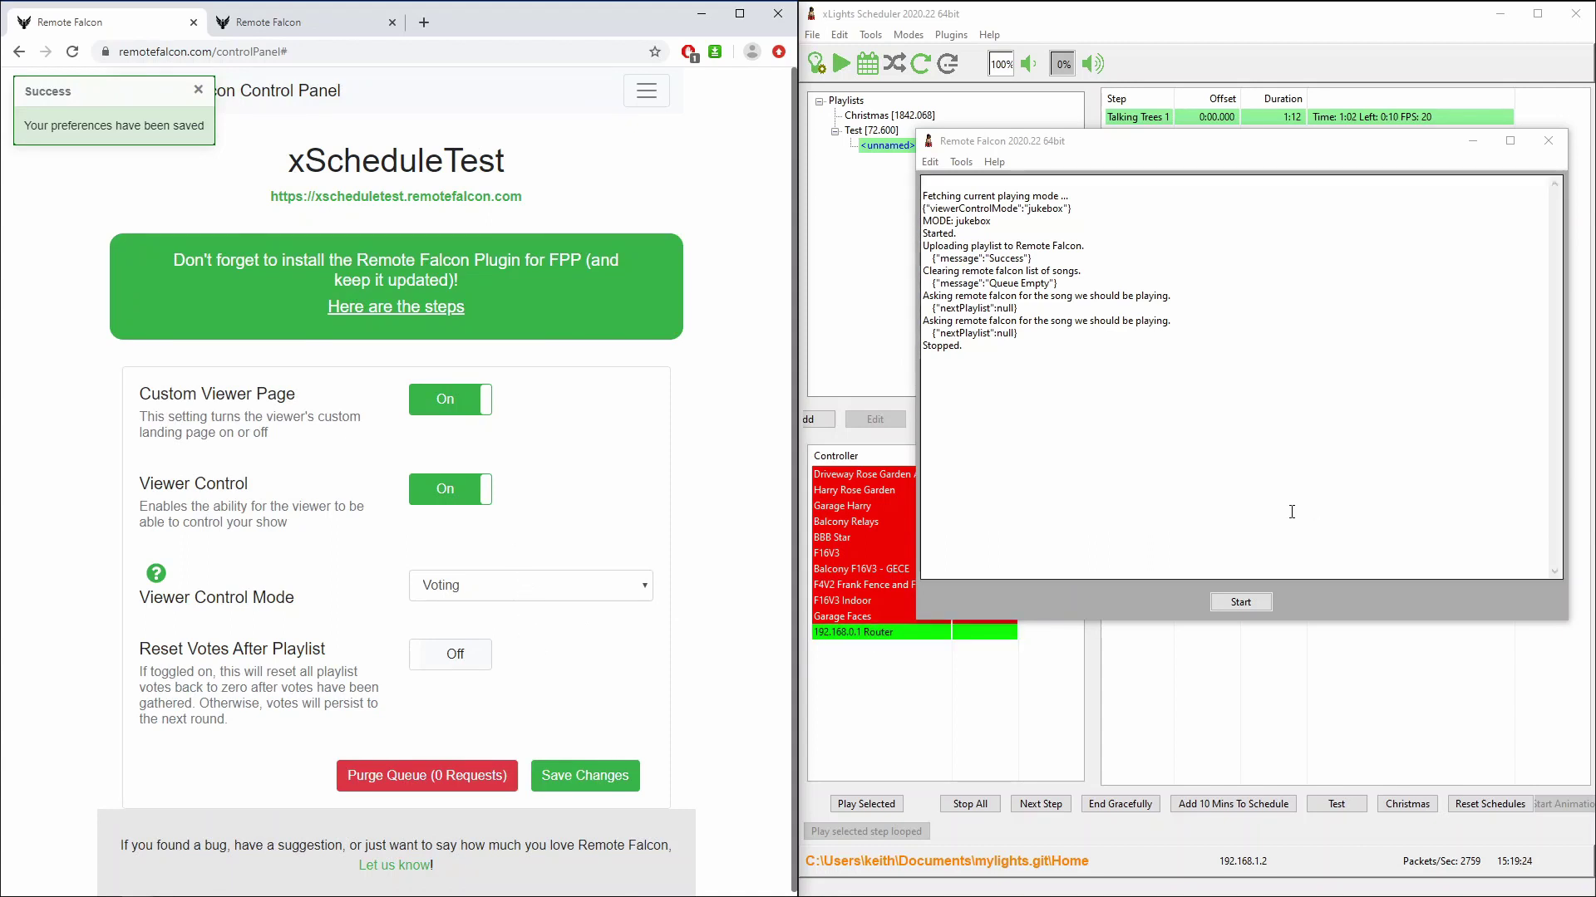
- Start the paused Remote Falcon plugin again so it fetches the current viewer control mode
left_click(1227, 435)
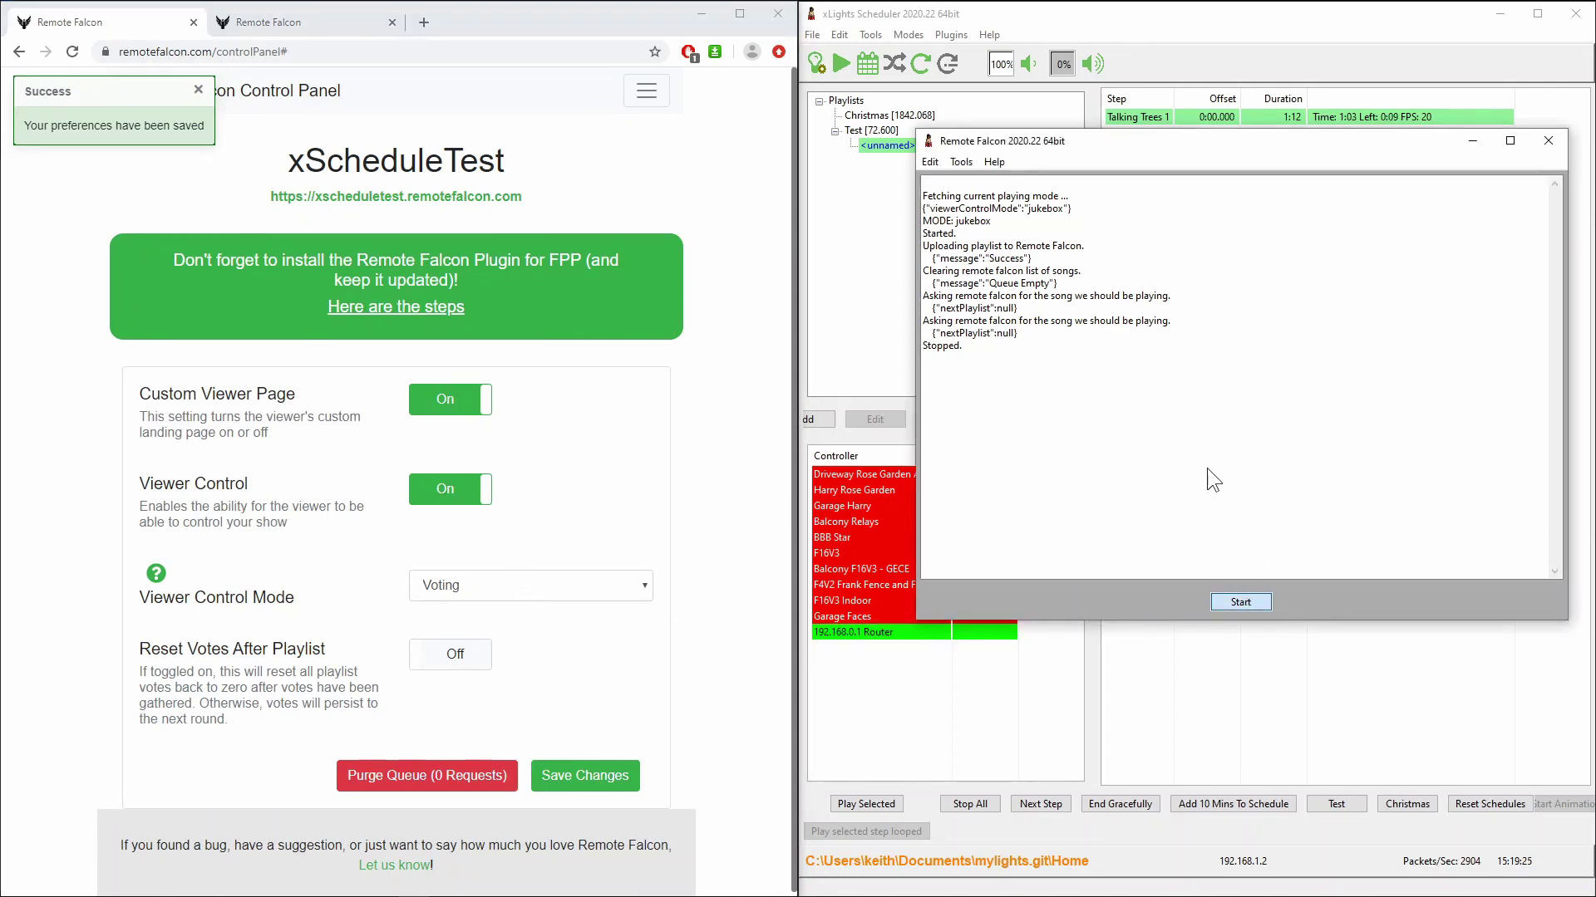
key("Return")
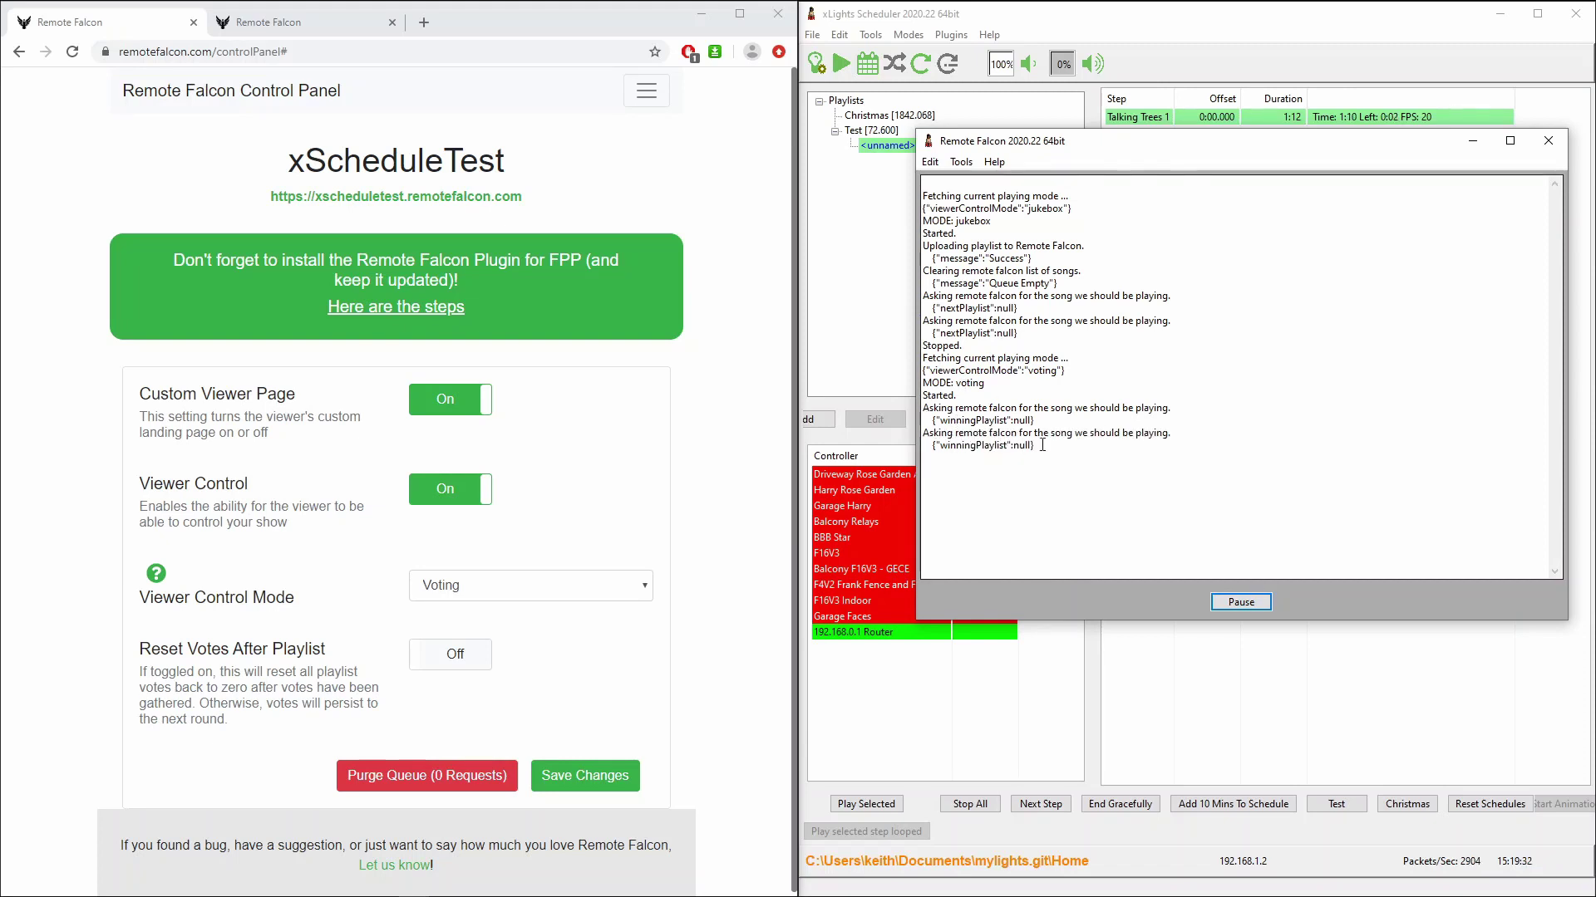
- Reload the viewer page for the Voting mode and vote for Amazing Grace in the playlist list
left_click(301, 17)
scroll(140, 261, "up", 4)
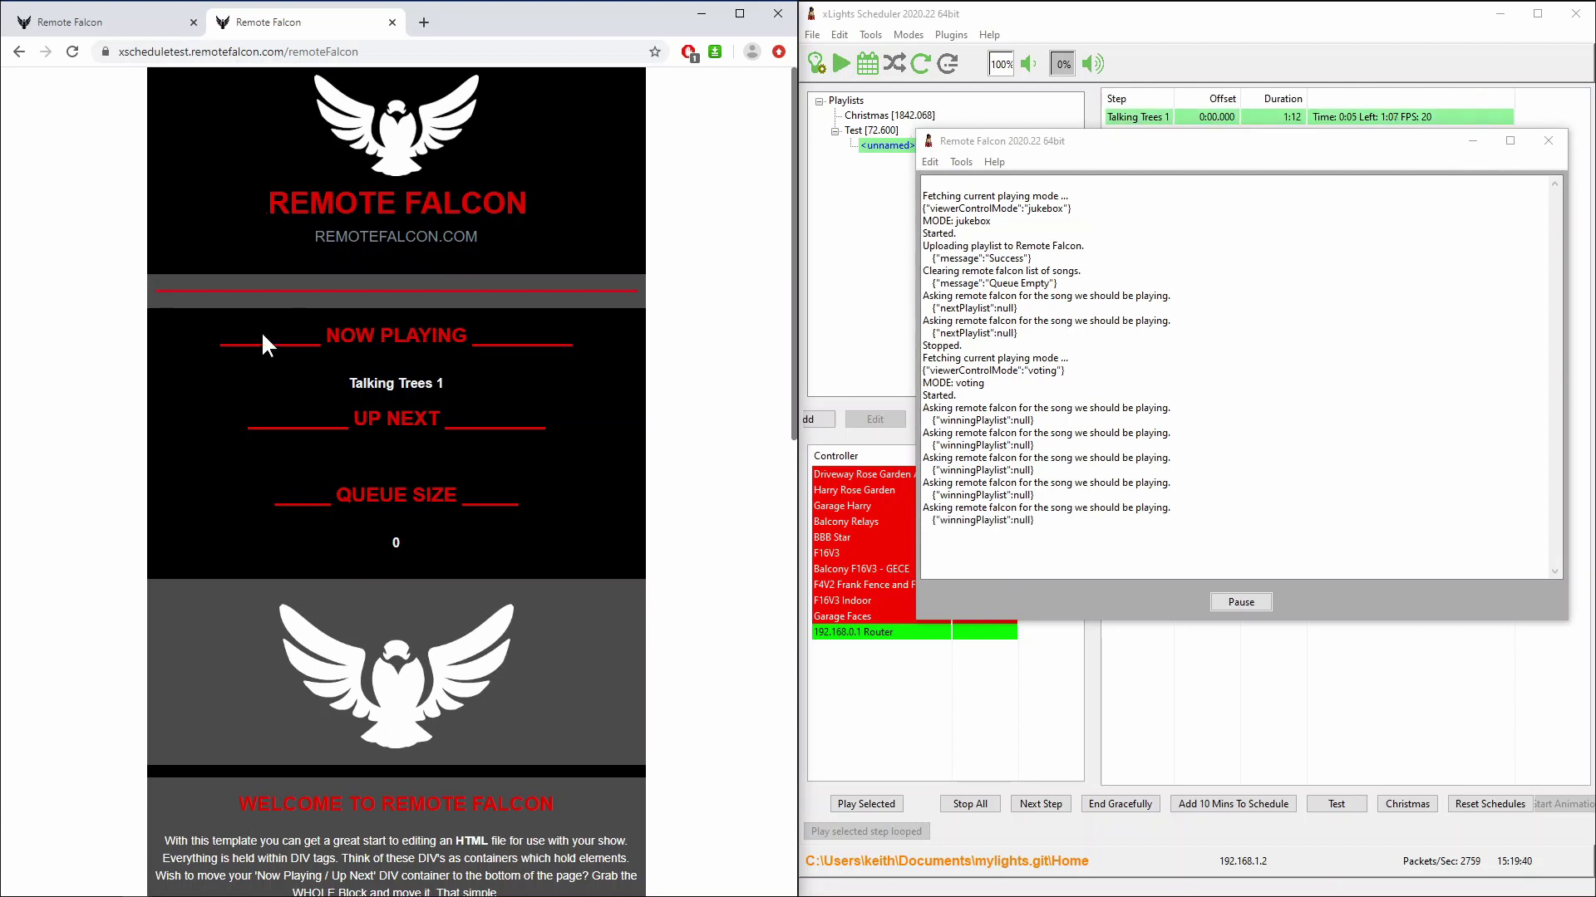
scroll(221, 465, "down", 8)
scroll(132, 429, "down", 3)
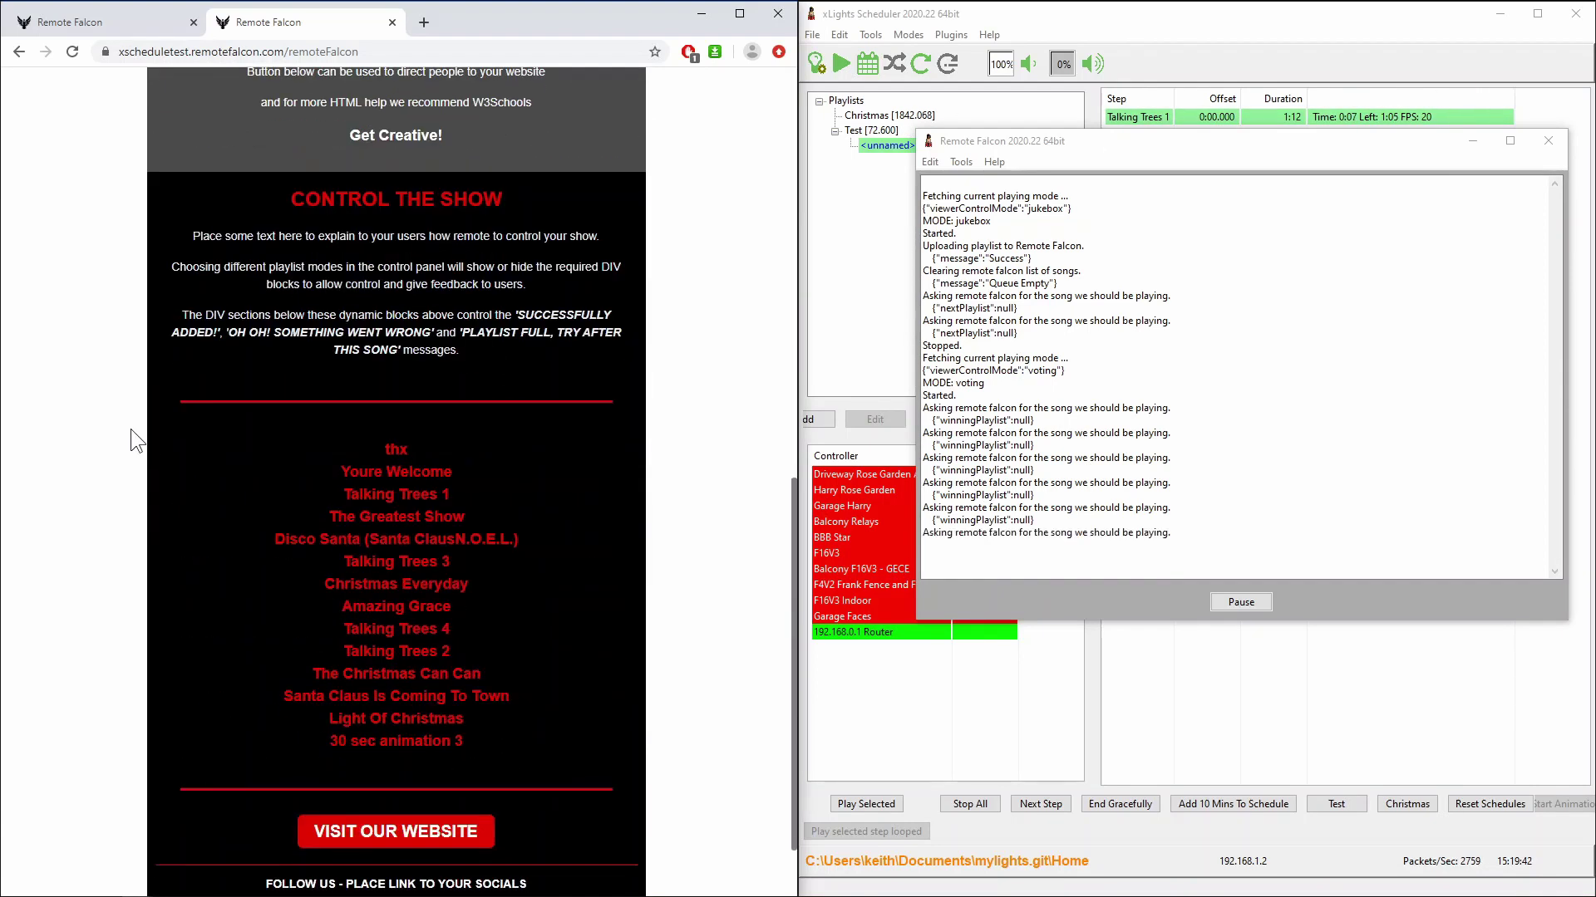
scroll(131, 429, "up", 11)
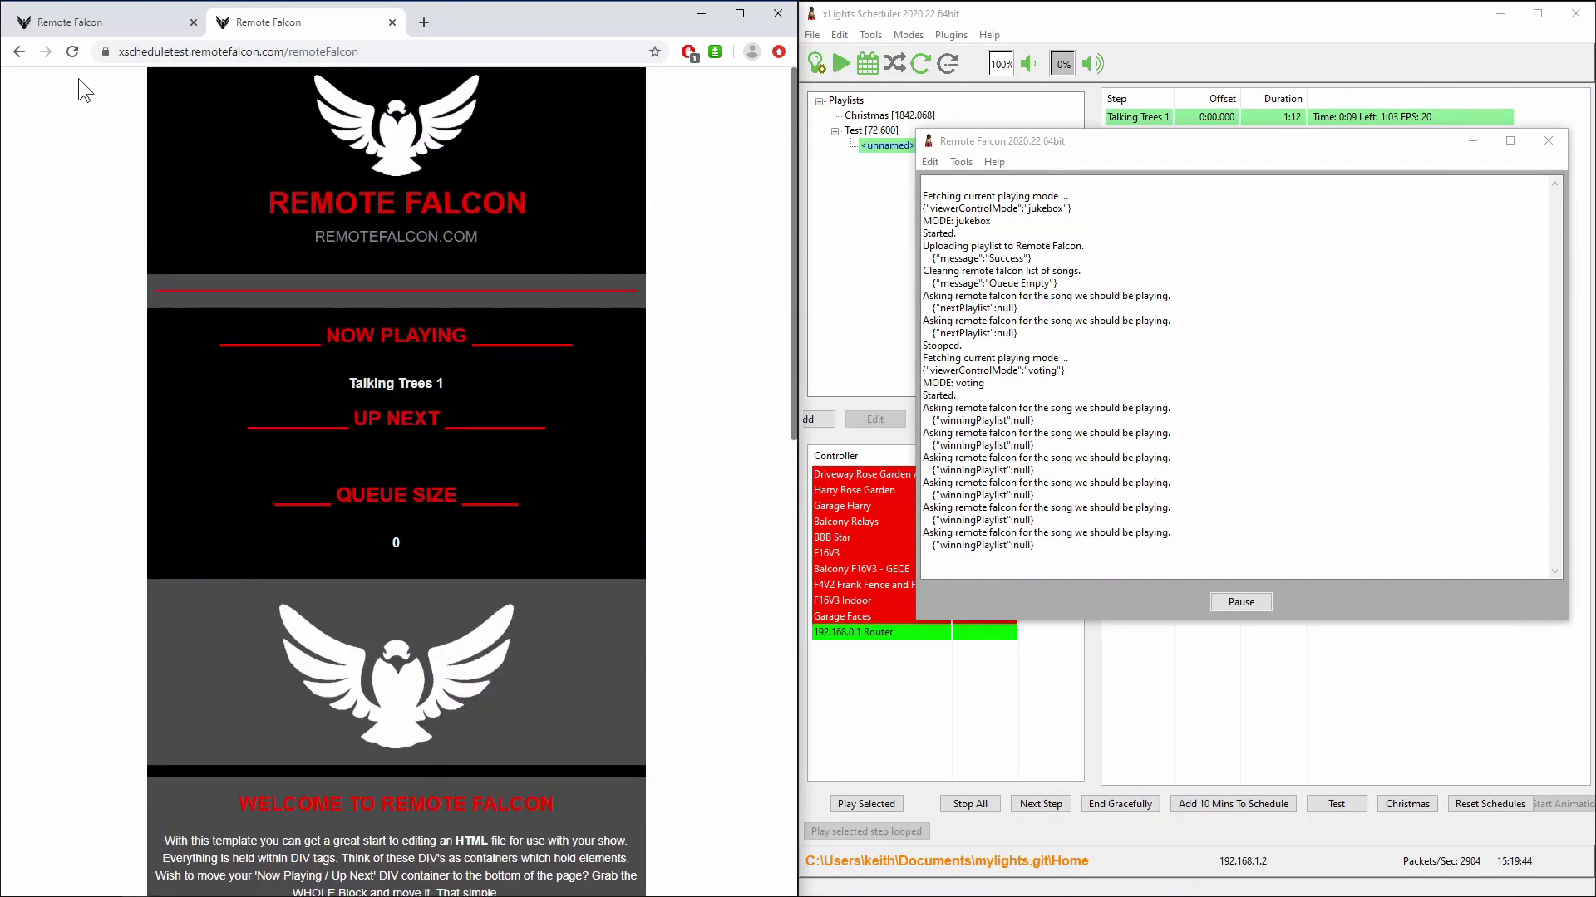
left_click(74, 52)
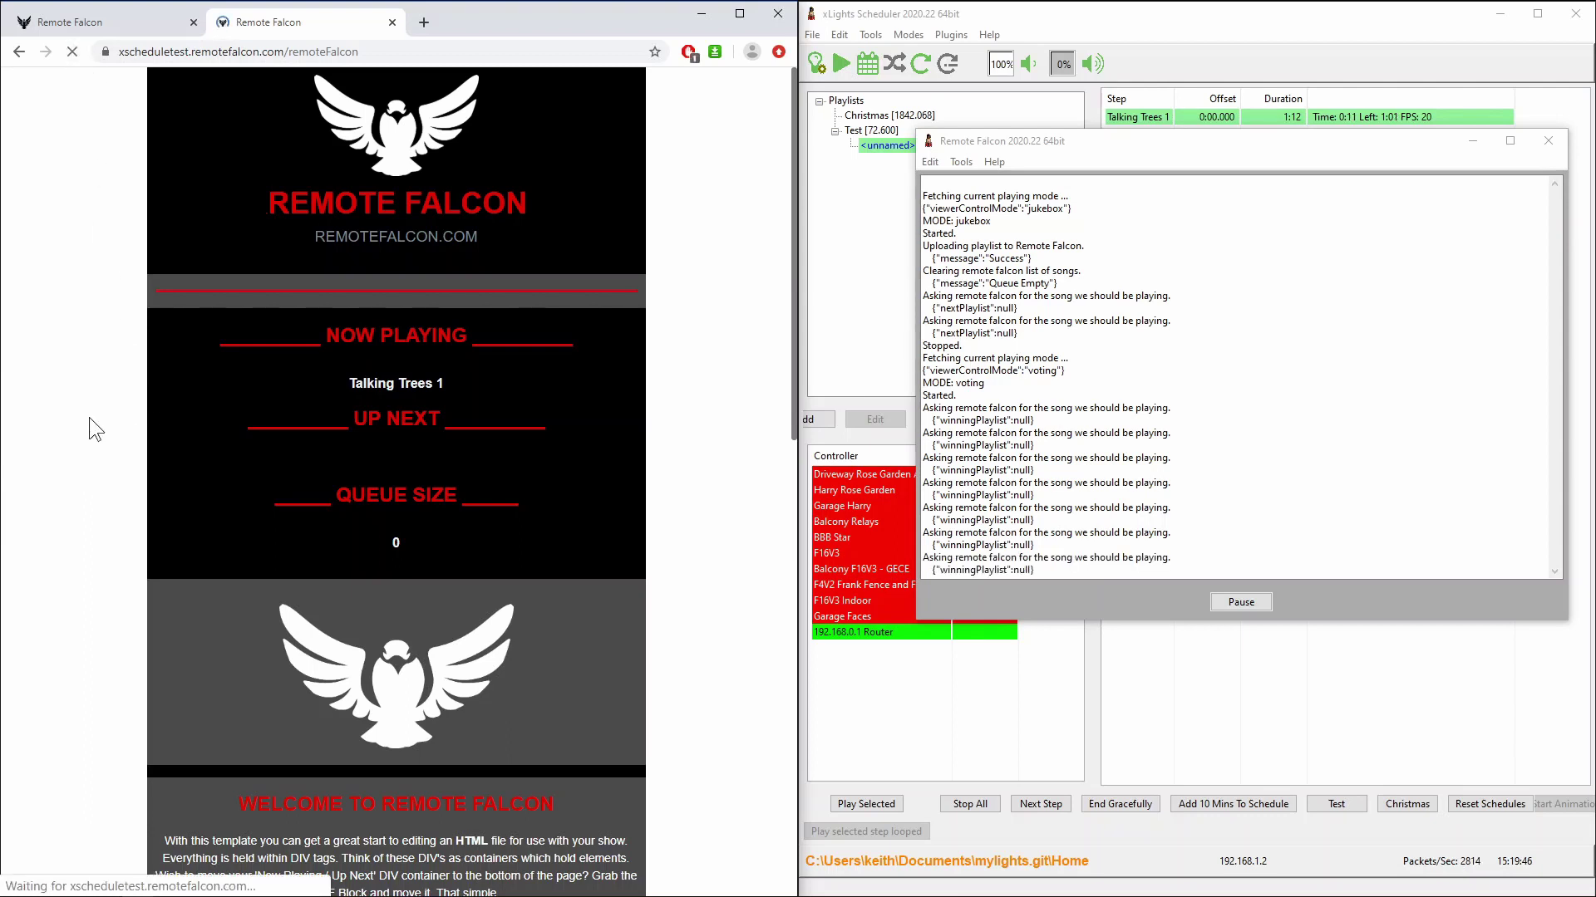
scroll(92, 413, "down", 1)
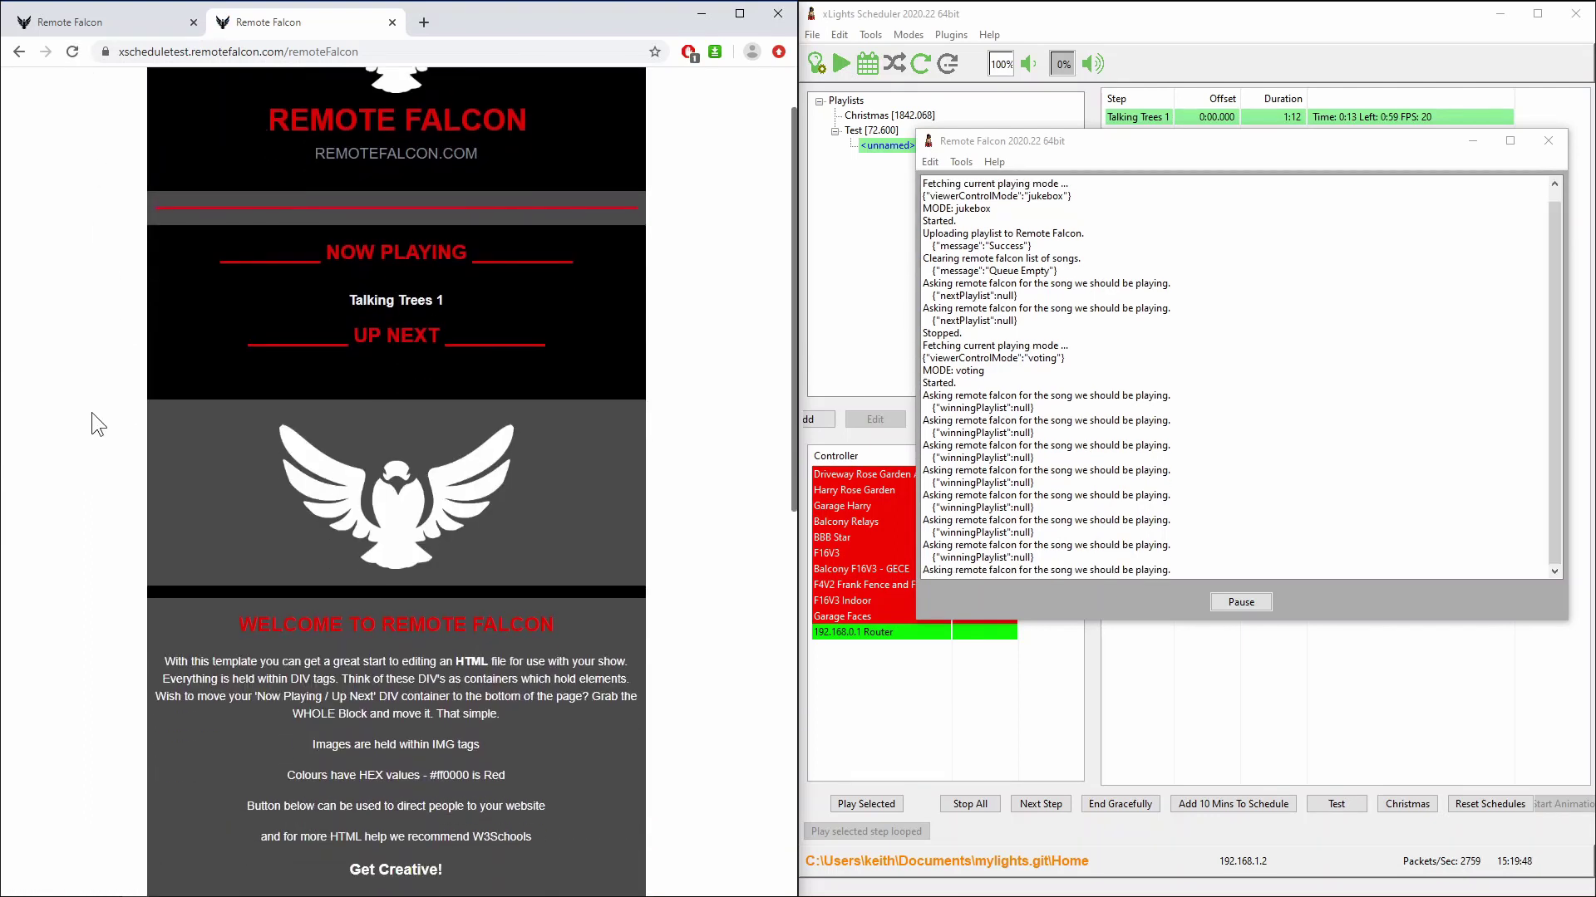
scroll(91, 413, "down", 10)
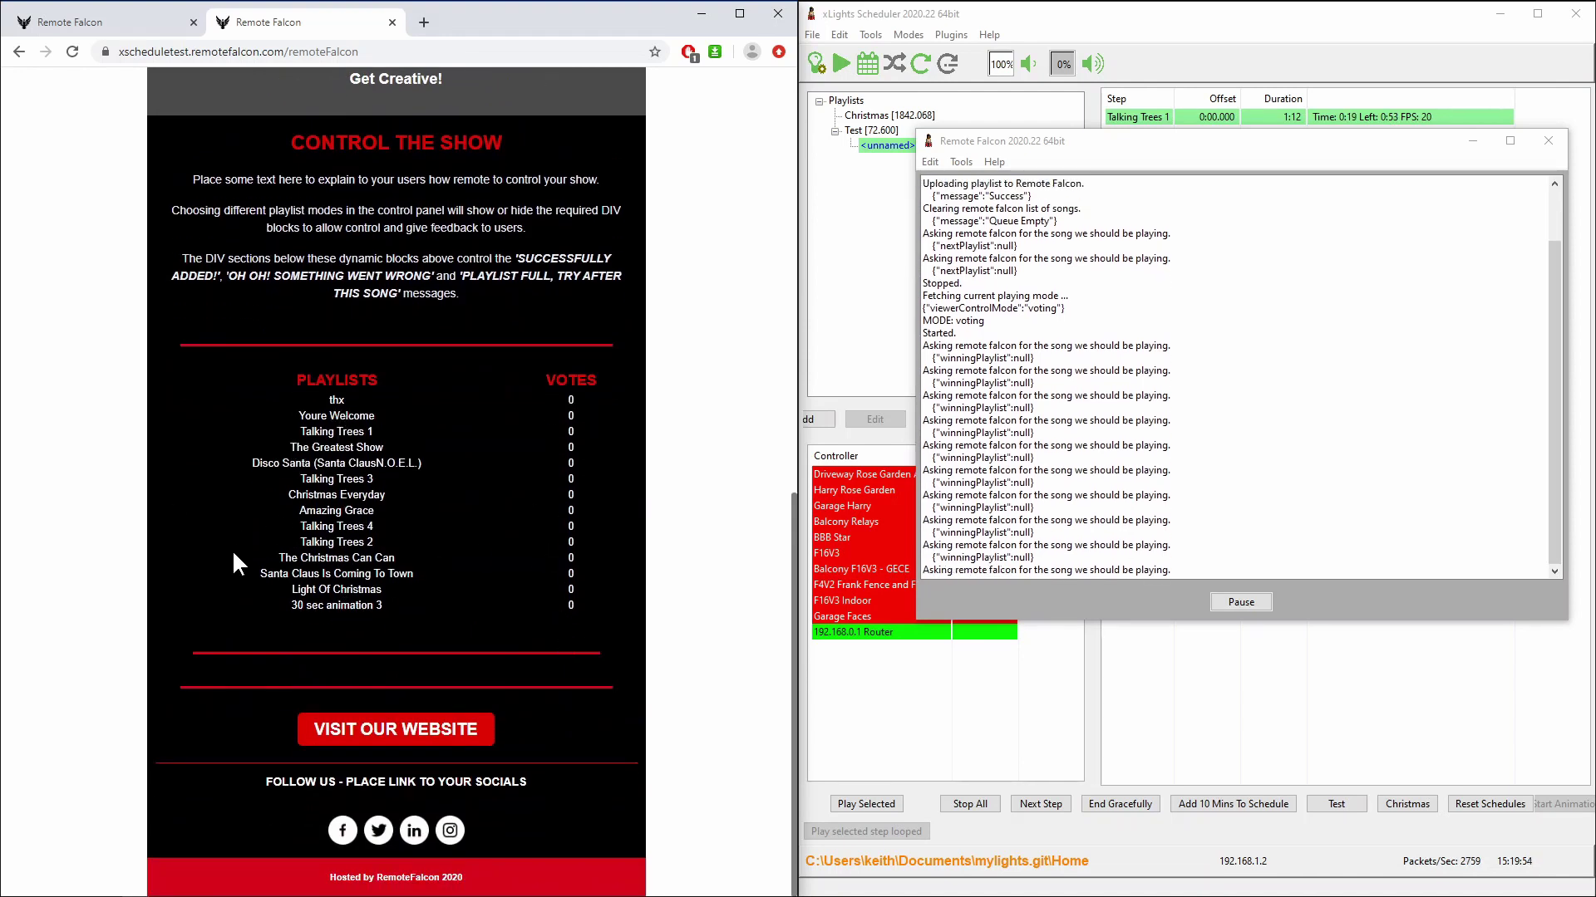
left_click(334, 514)
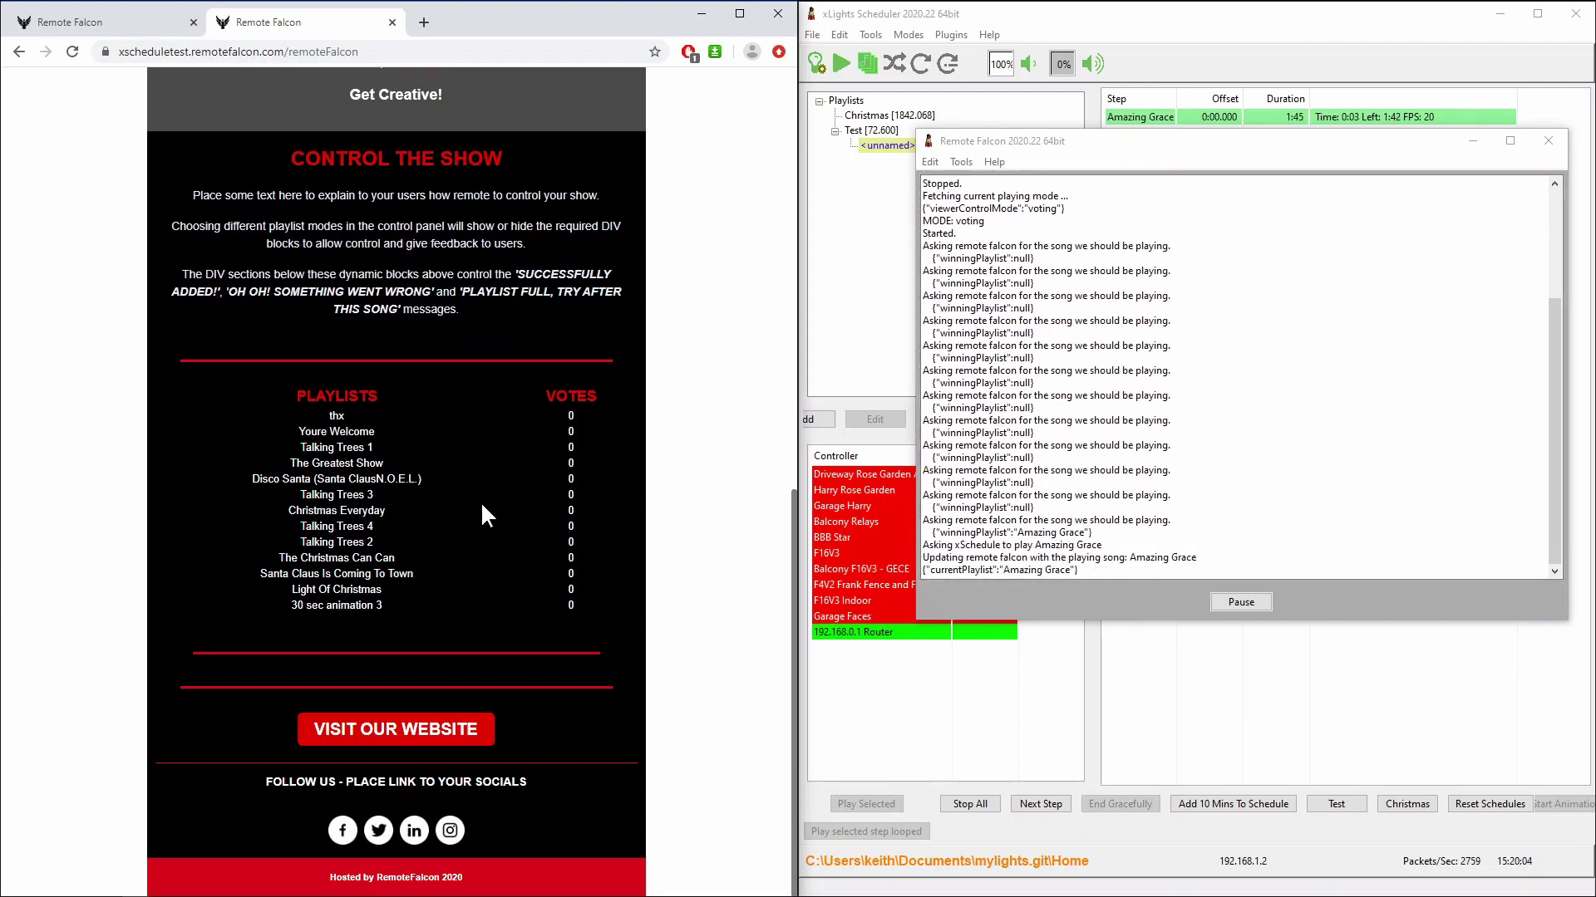
- Cast votes on the viewer page: The Greatest Show 5, Youre Welcome 4, Light Of Christmas 2 and The Christmas Can Can 1
scroll(409, 505, "up", 3)
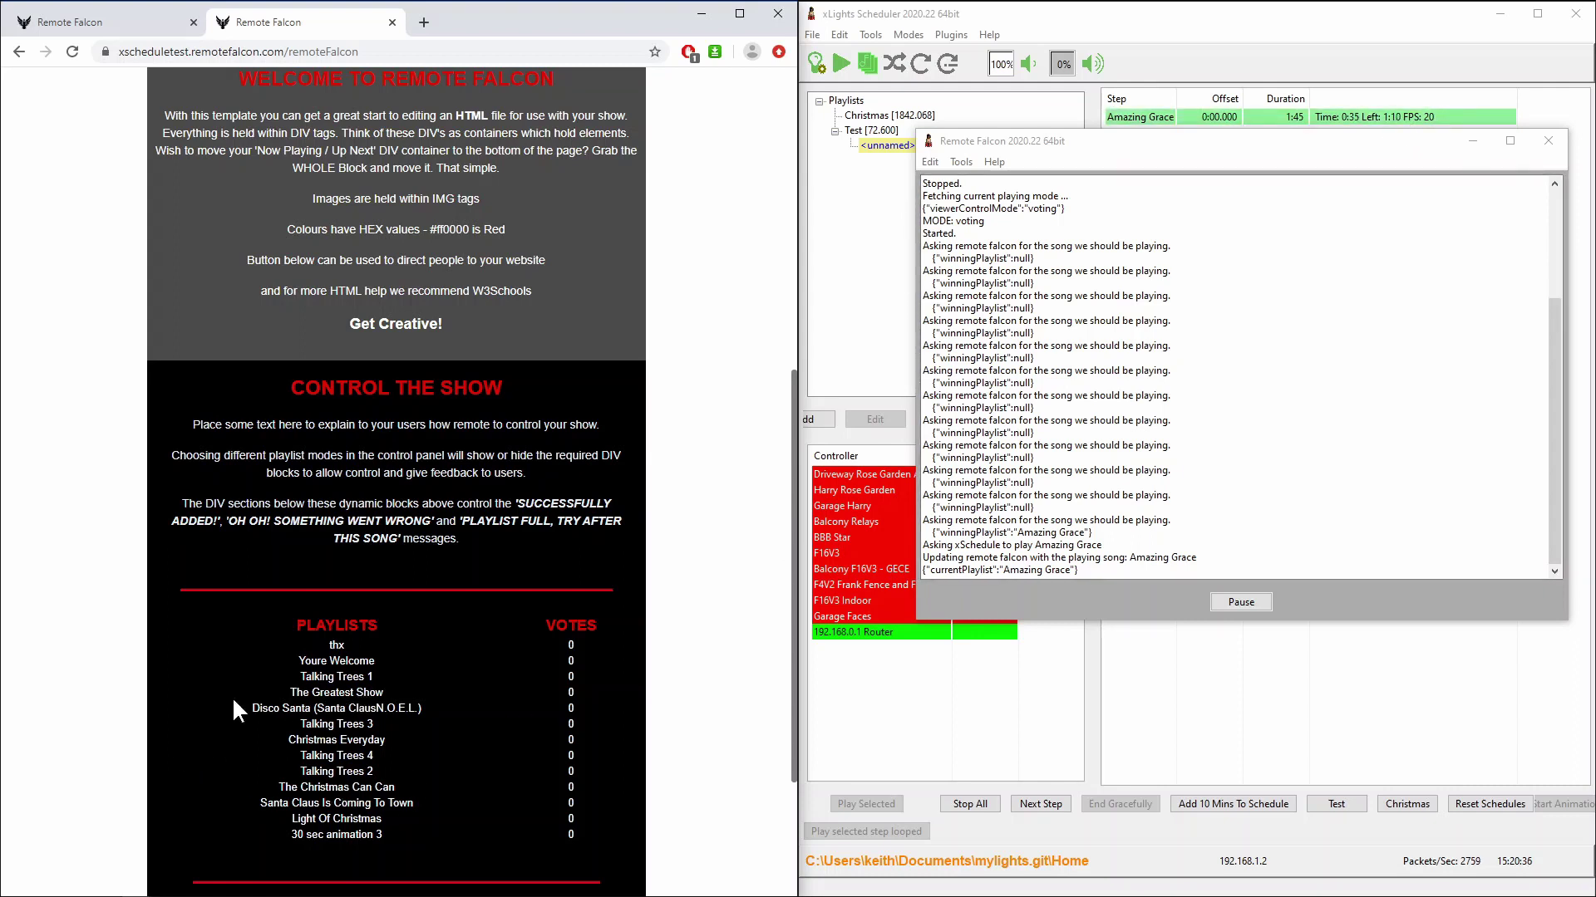
left_click(341, 694)
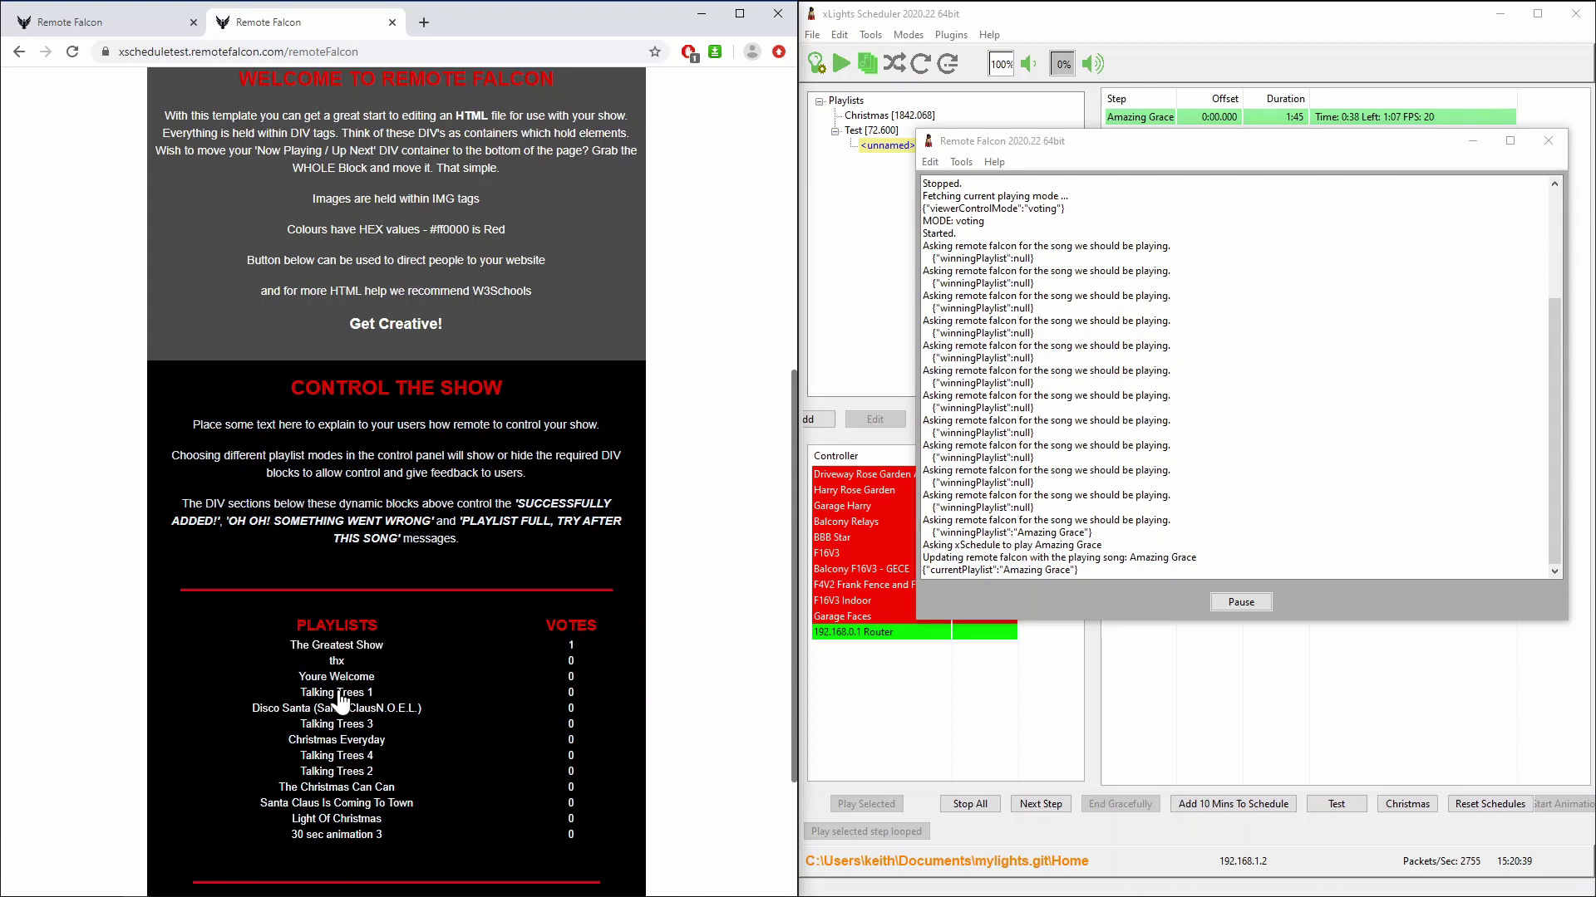
left_click(331, 649)
left_click(323, 821)
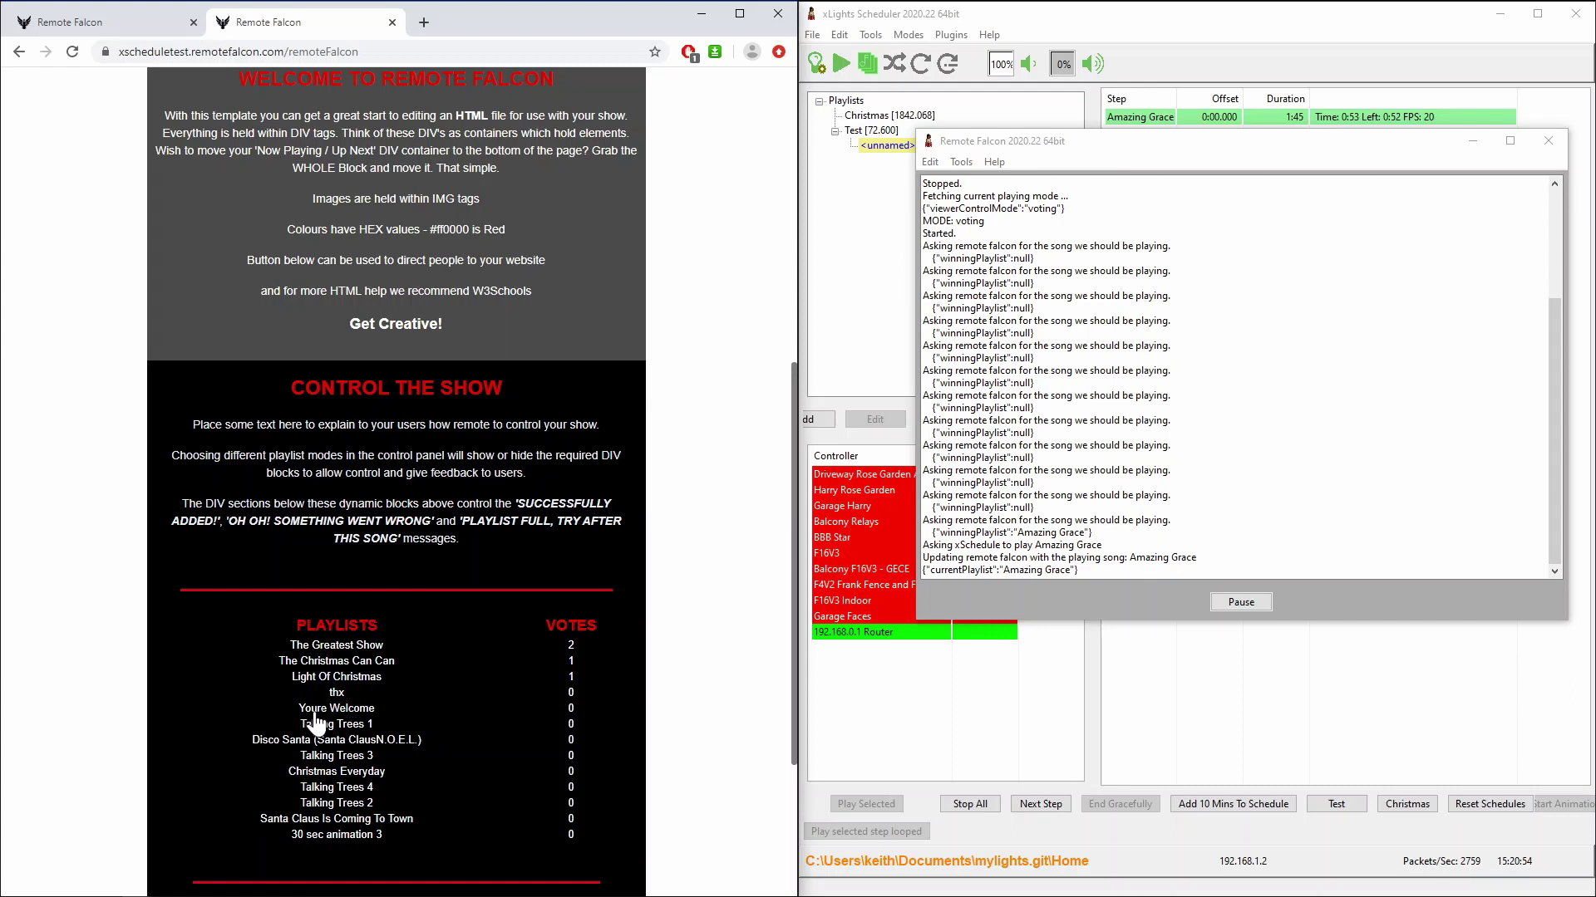
left_click(314, 709)
left_click(349, 689)
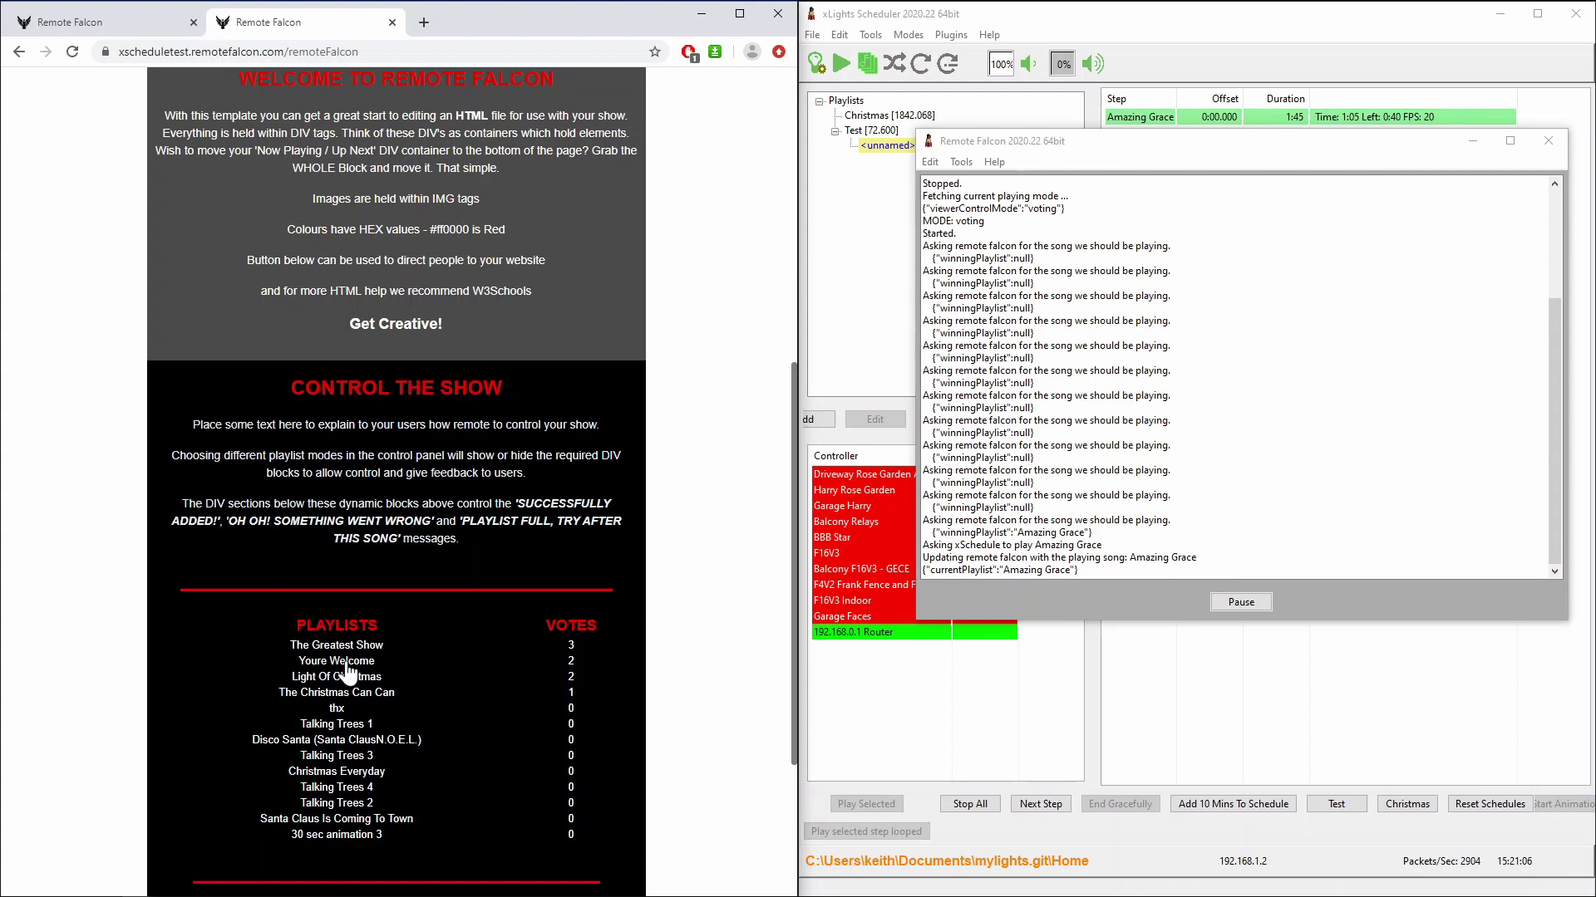
left_click(340, 664)
left_click(318, 664)
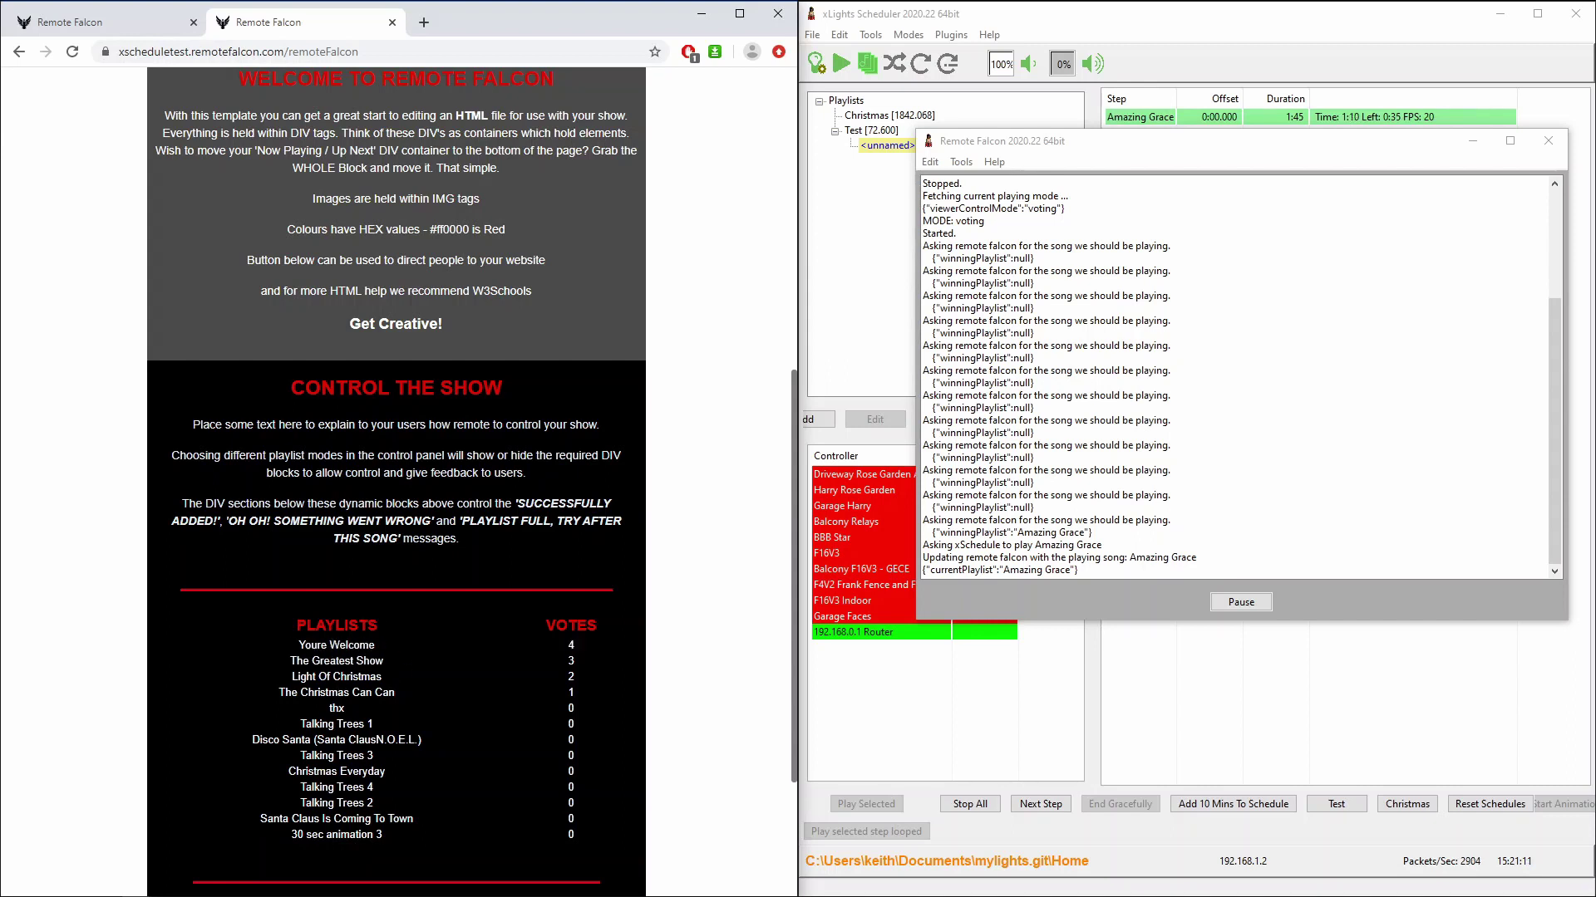
left_click(373, 665)
left_click(314, 662)
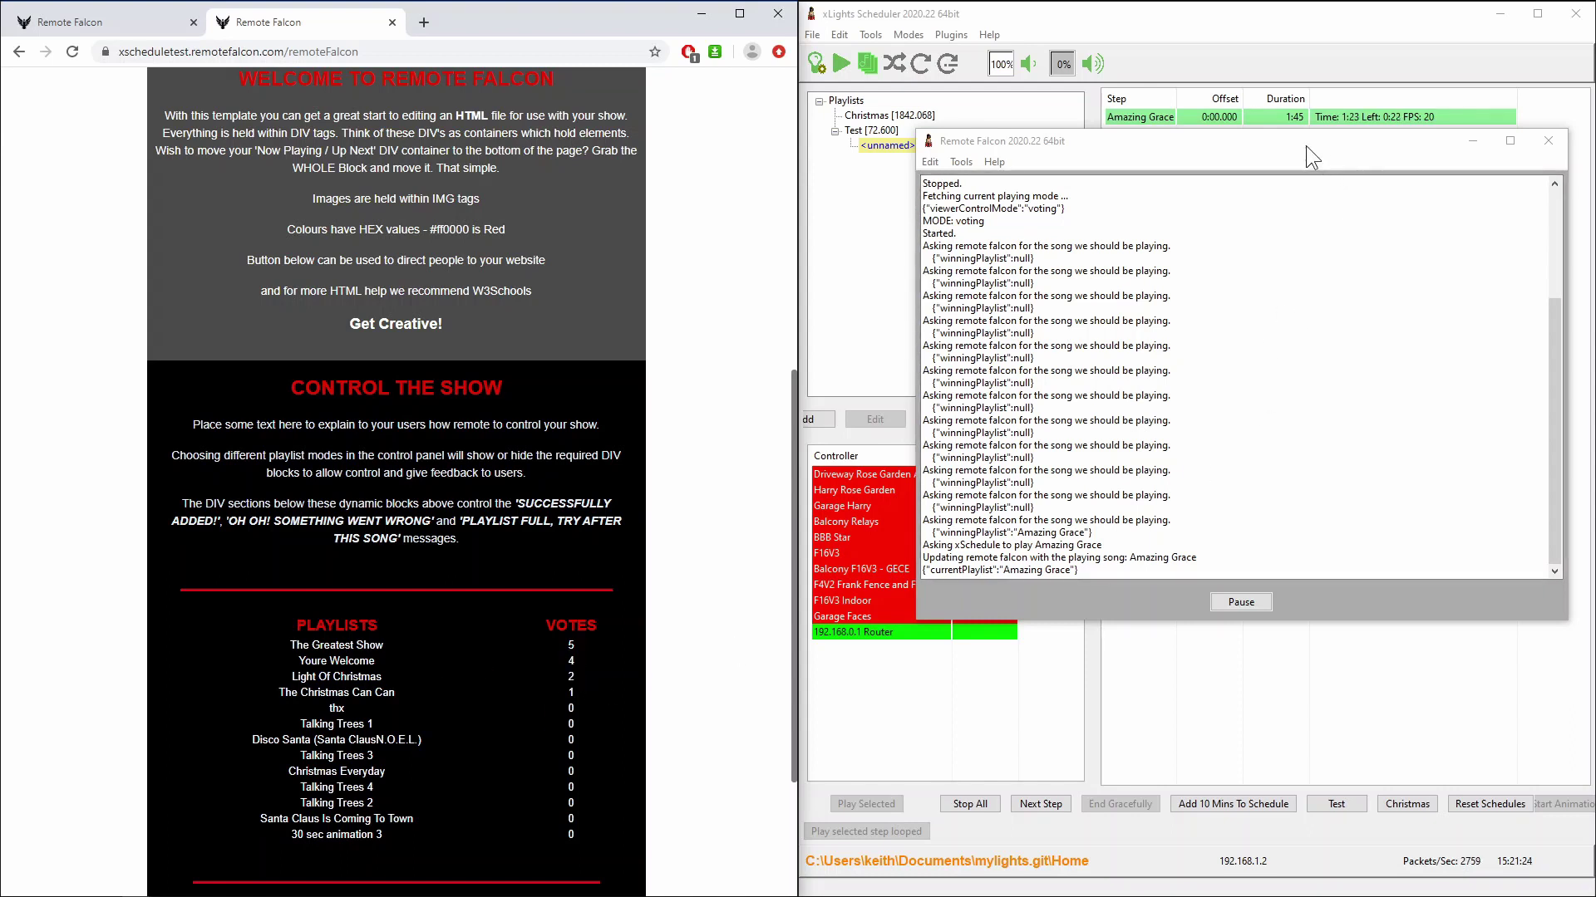
- Move the Remote Falcon plugin window off the scheduler's step list and check the viewer page's Now Playing section and remaining votes
left_click_drag(1306, 147, 1269, 209)
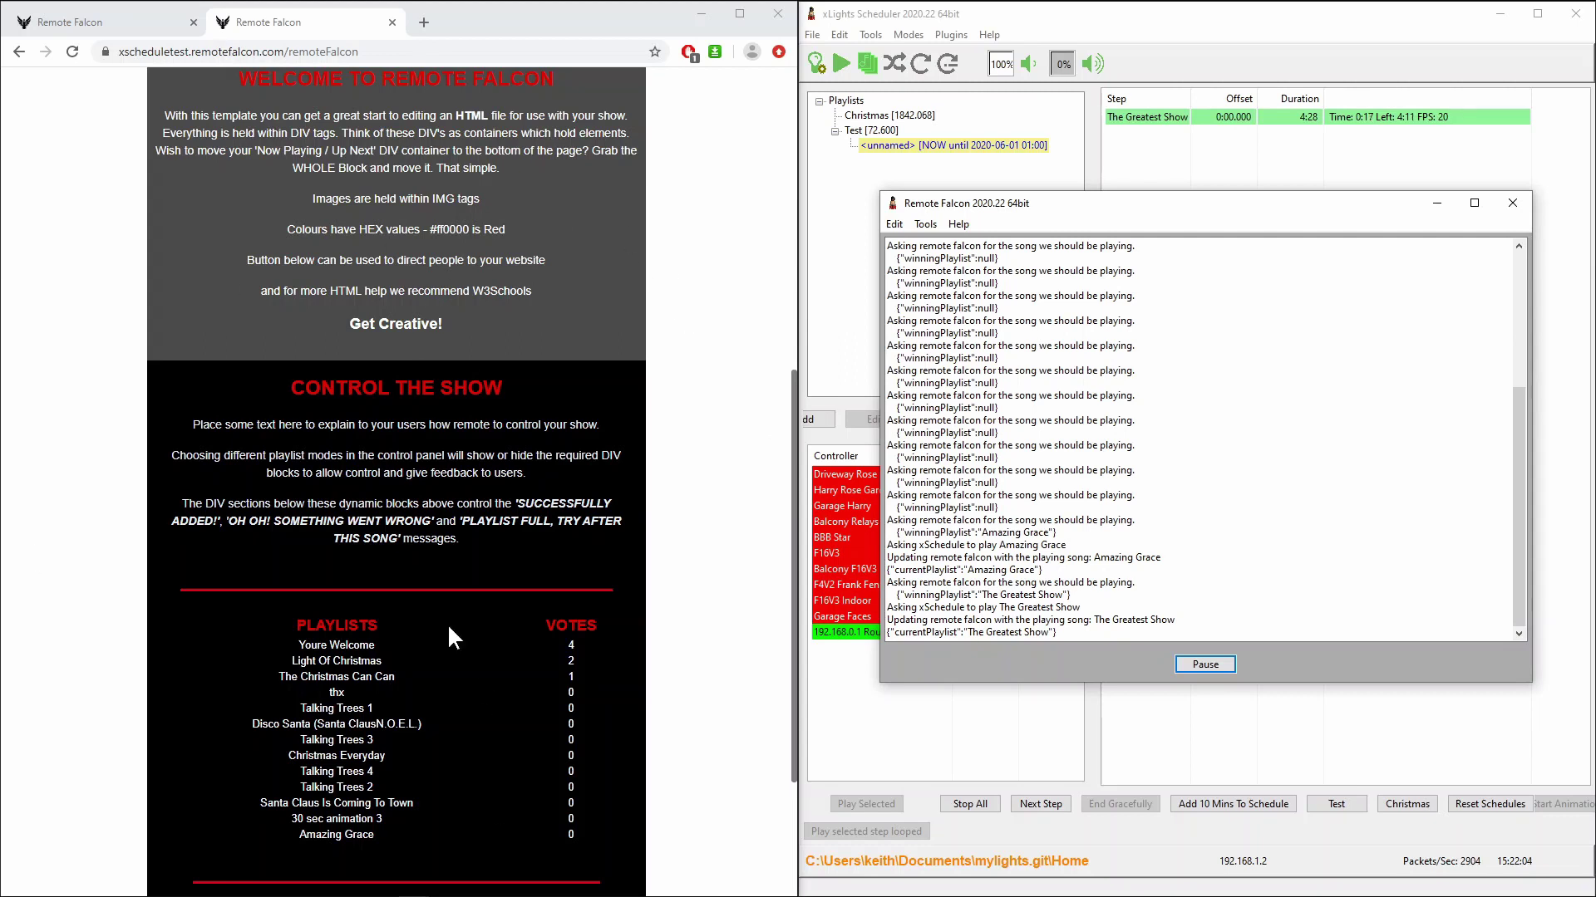
scroll(386, 371, "up", 7)
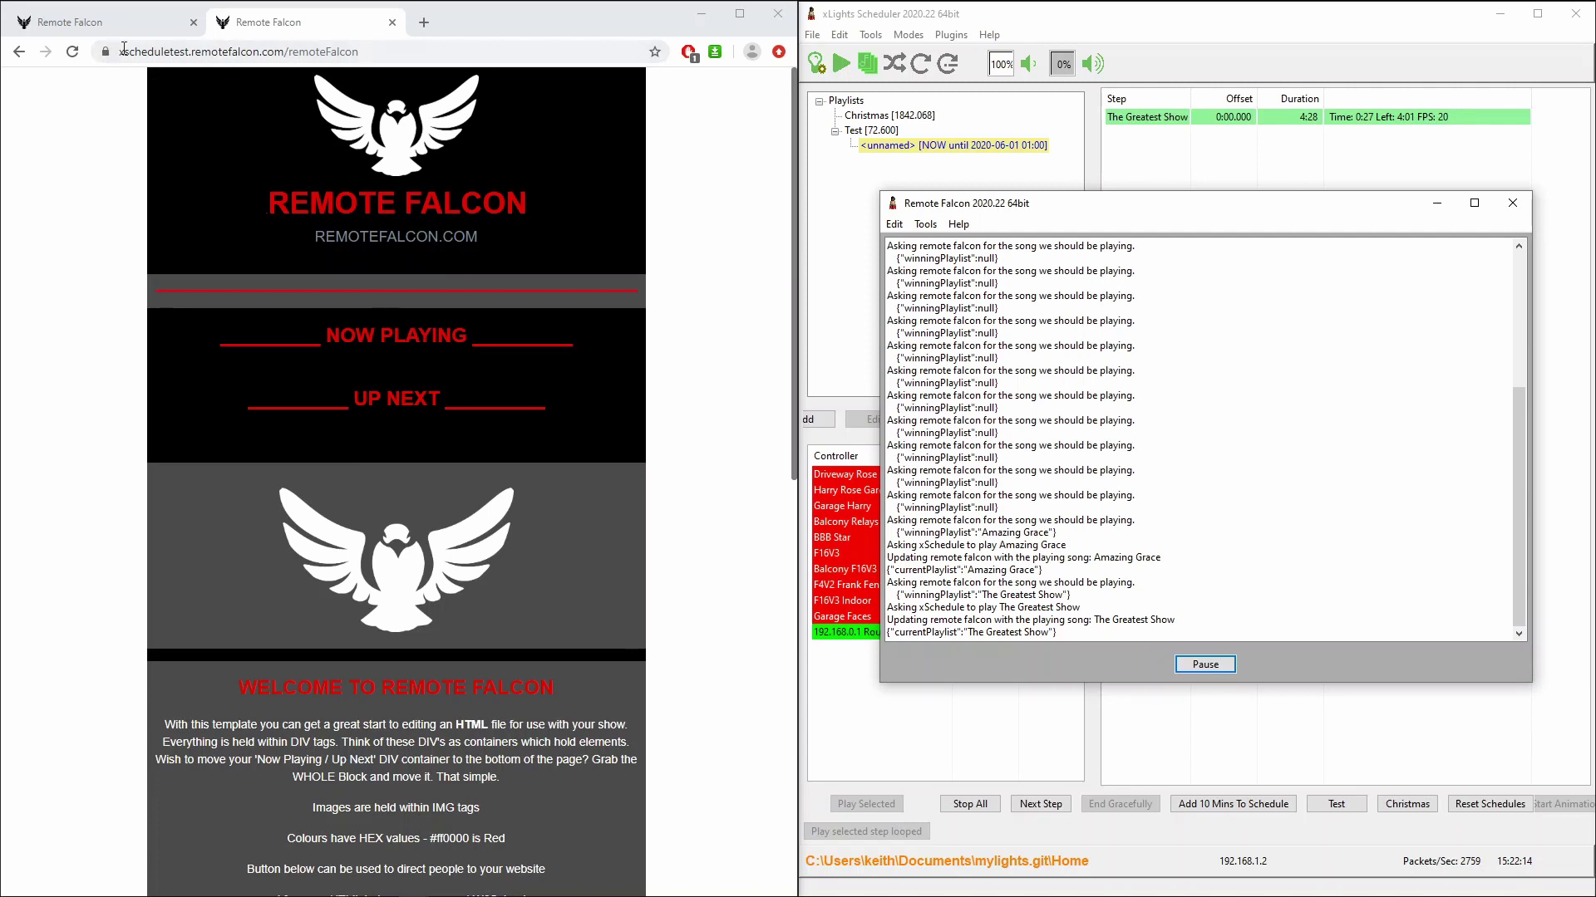
scroll(316, 650, "down", 9)
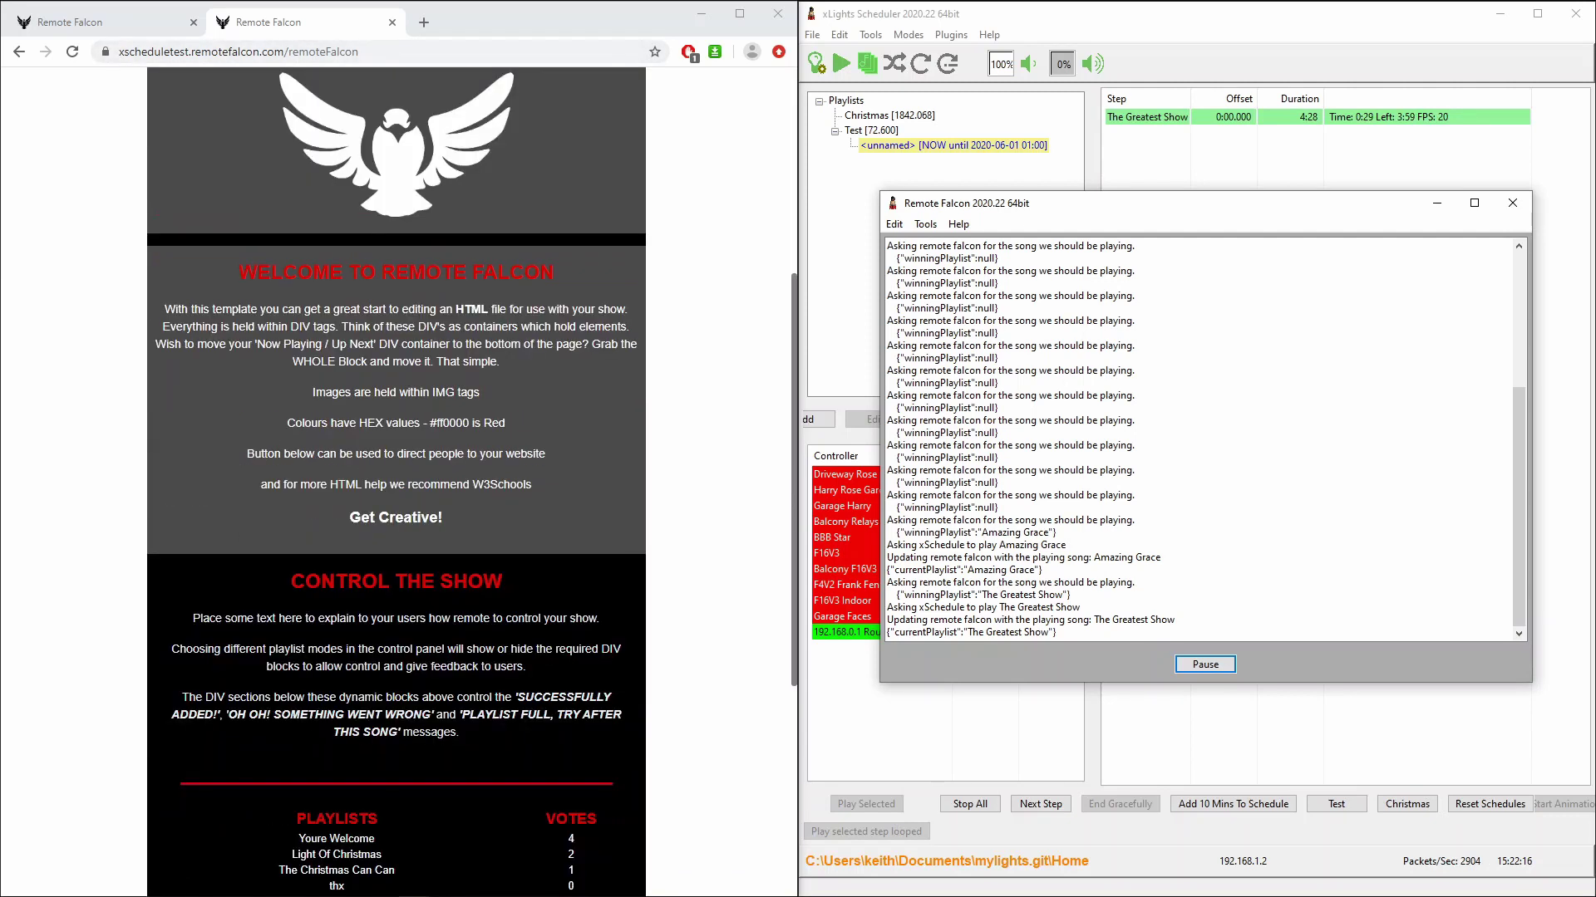